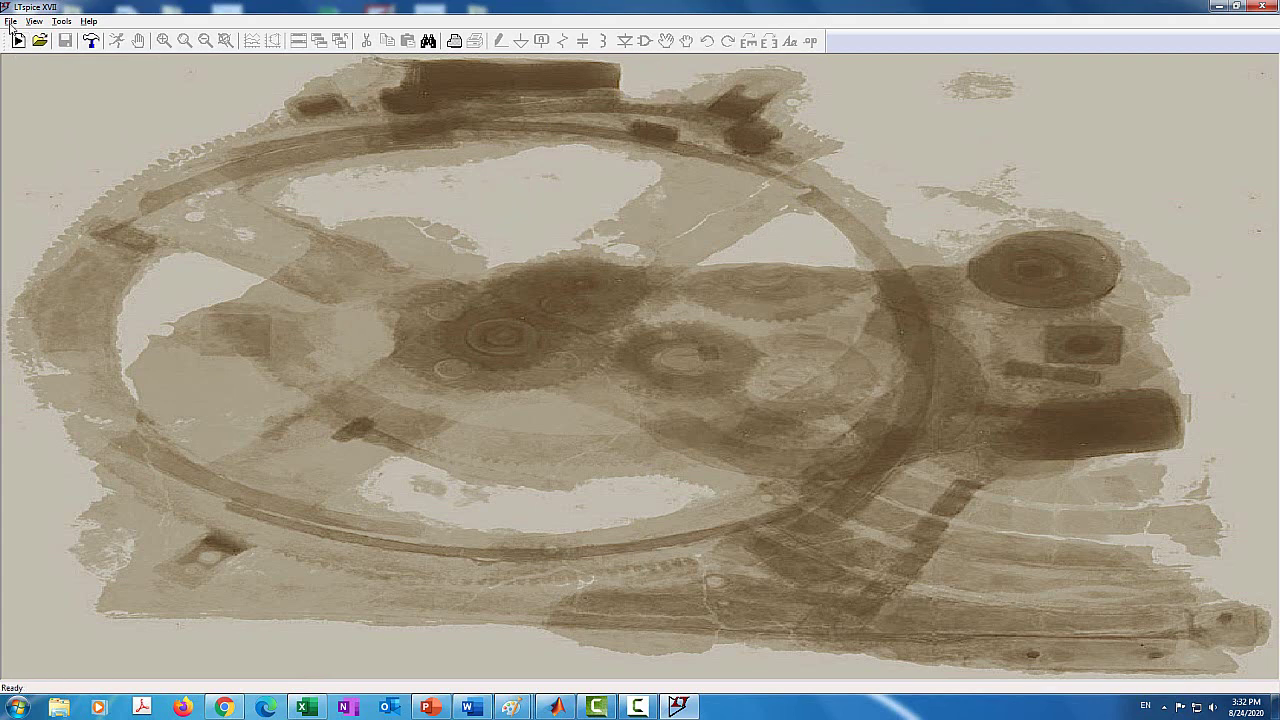
Create a new blank schematic document, Draft2, from the File menu.
{"action": "left_click", "coordinate": [10, 22]}
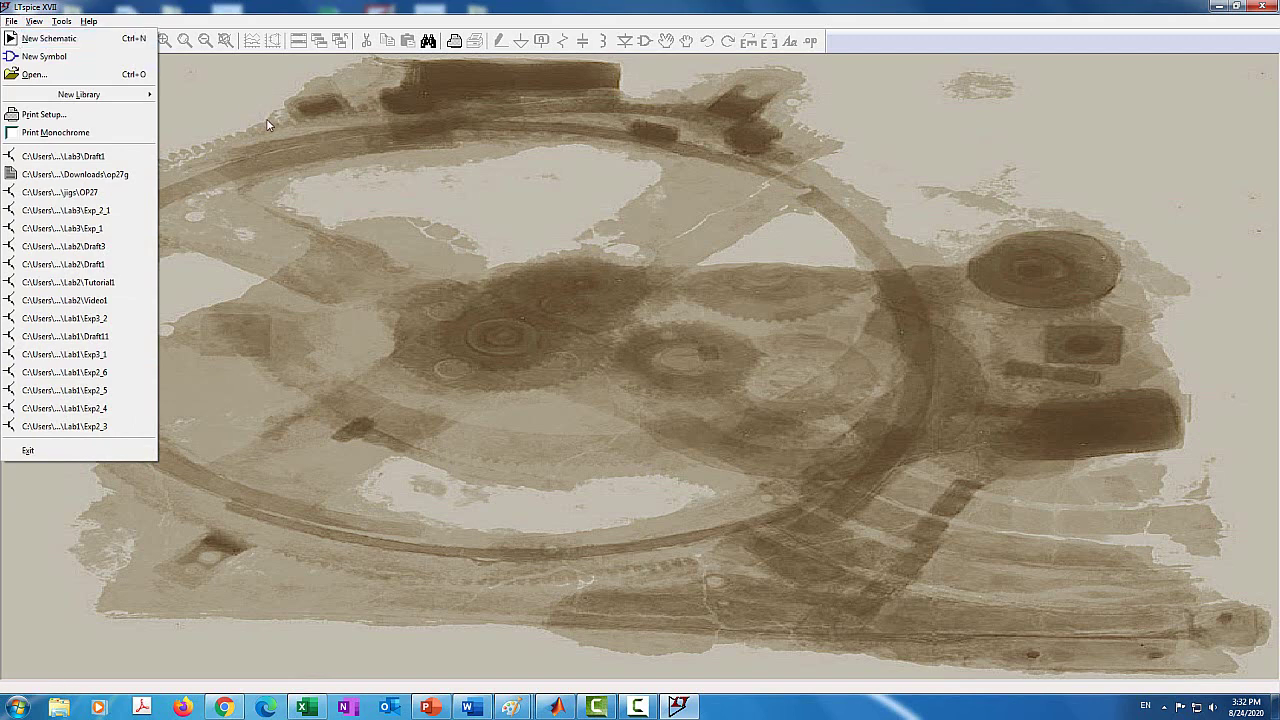
{"action": "left_click", "coordinate": [16, 40]}
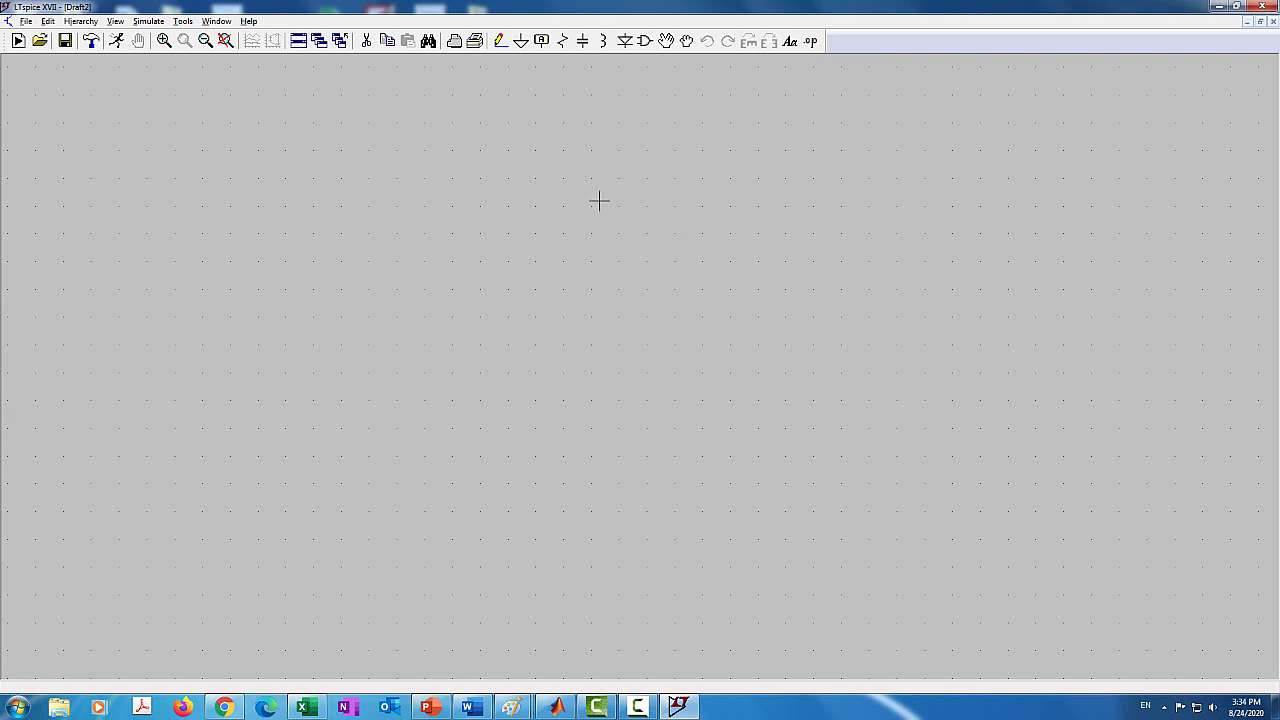
Place one resistor, R1, near the canvas centre and stop placing further resistors.
{"action": "left_click", "coordinate": [562, 41]}
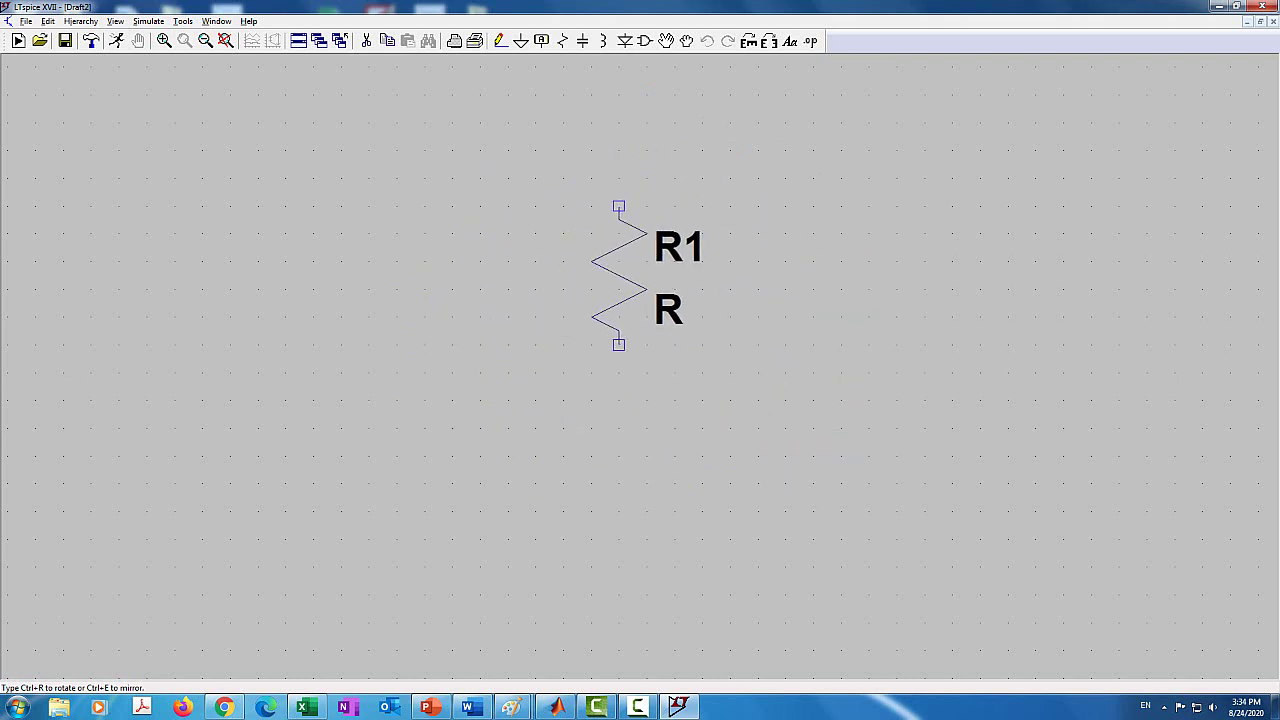
{"action": "left_click", "coordinate": [618, 275]}
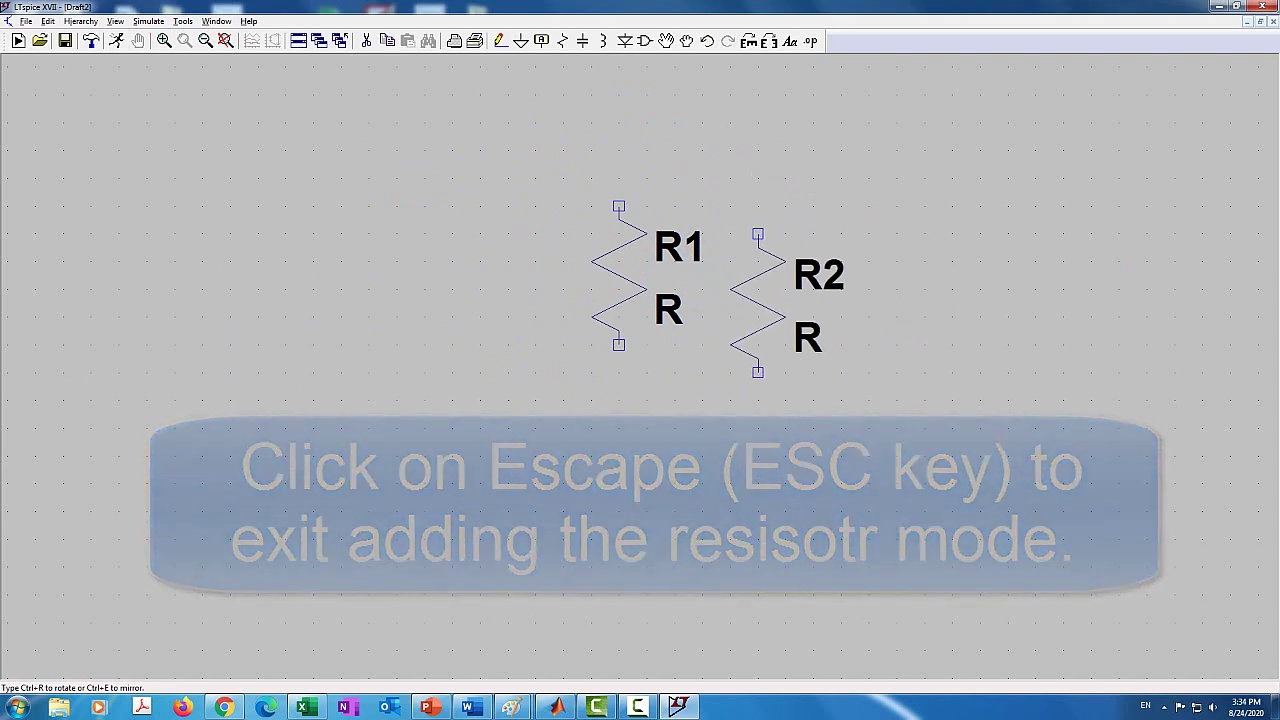
{"action": "key", "text": "Escape"}
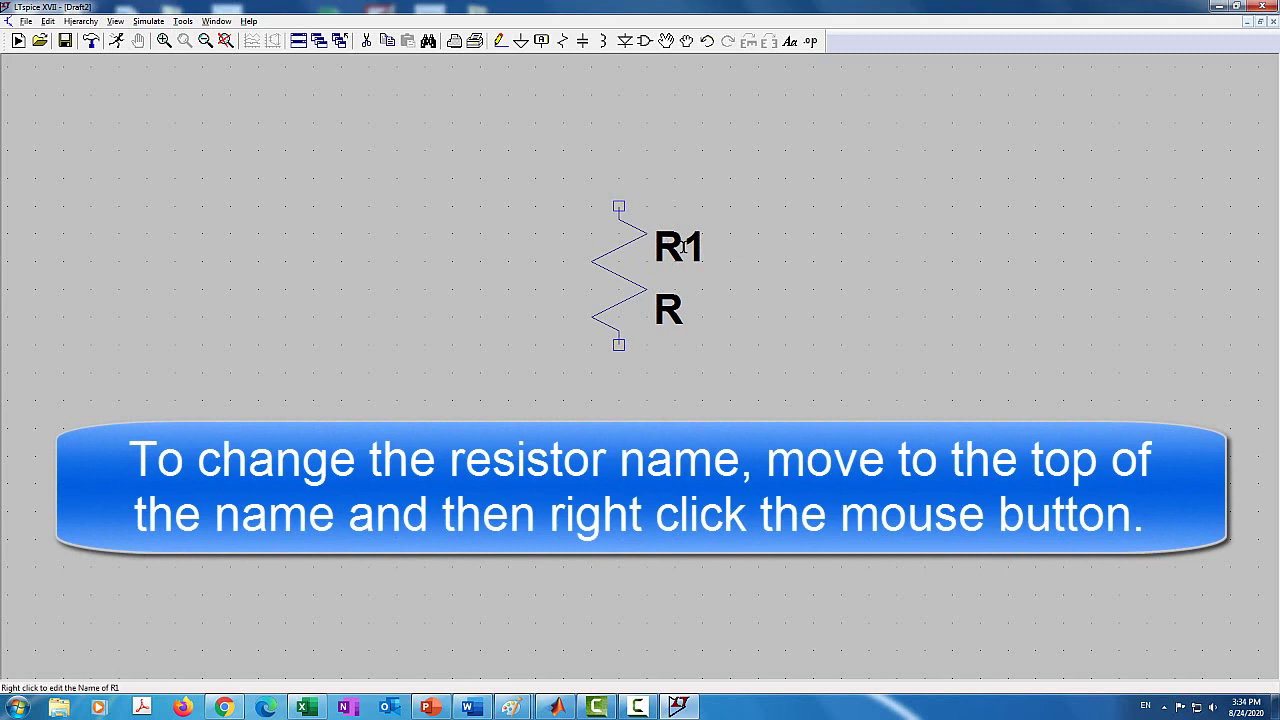
Change the resistor's designator from R1 to Rx.
{"action": "right_click", "coordinate": [684, 247]}
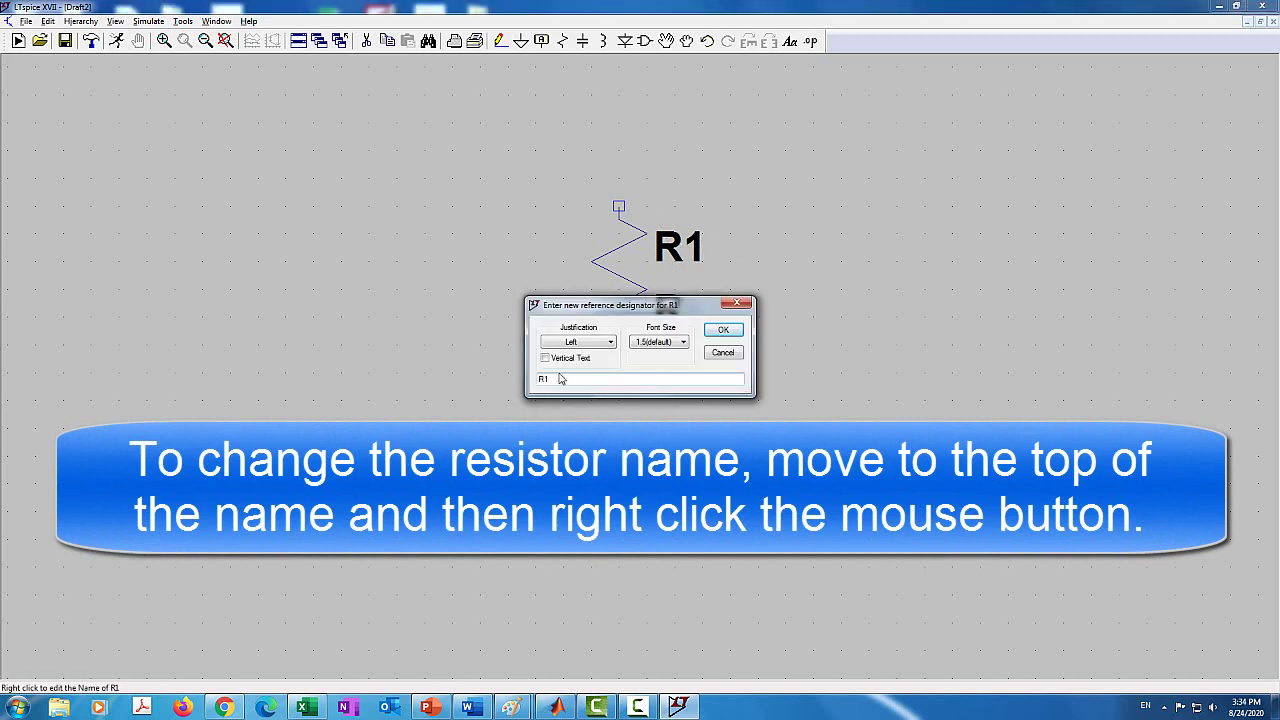
{"action": "key", "text": "BackSpace"}
{"action": "key", "text": "BackSpace"}
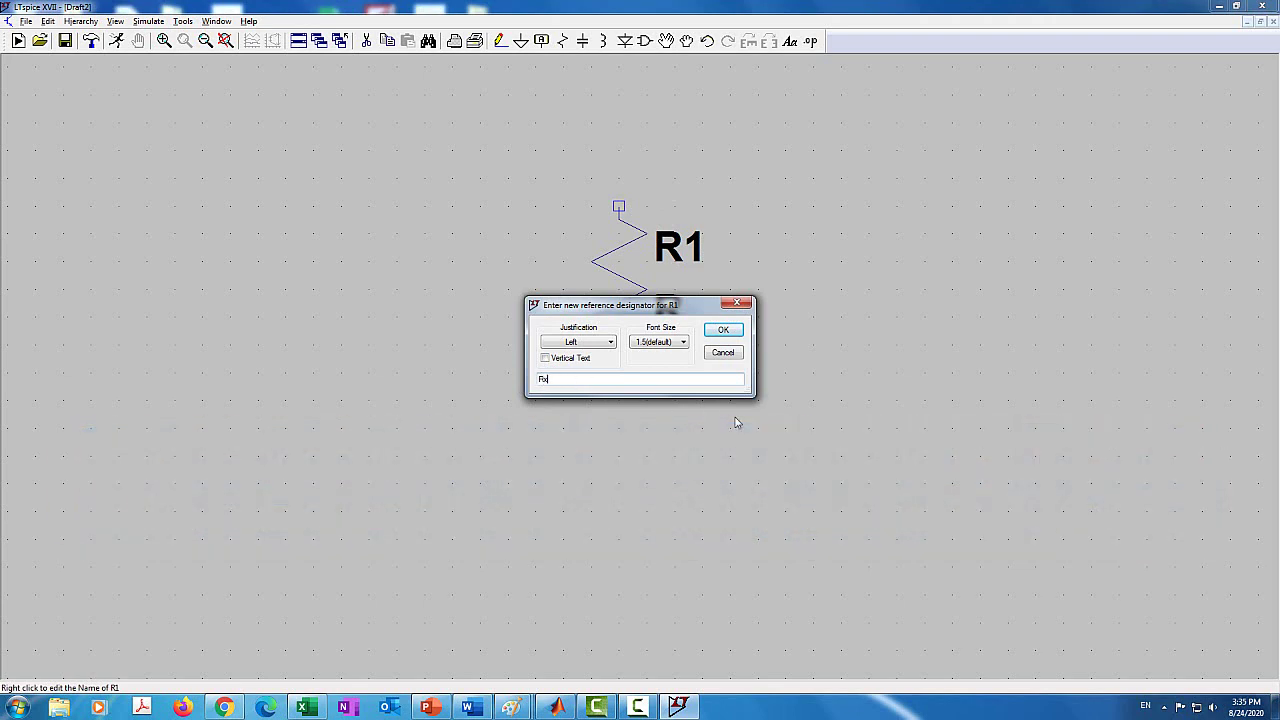
{"action": "type", "text": "Rx"}
{"action": "key", "text": "Return"}
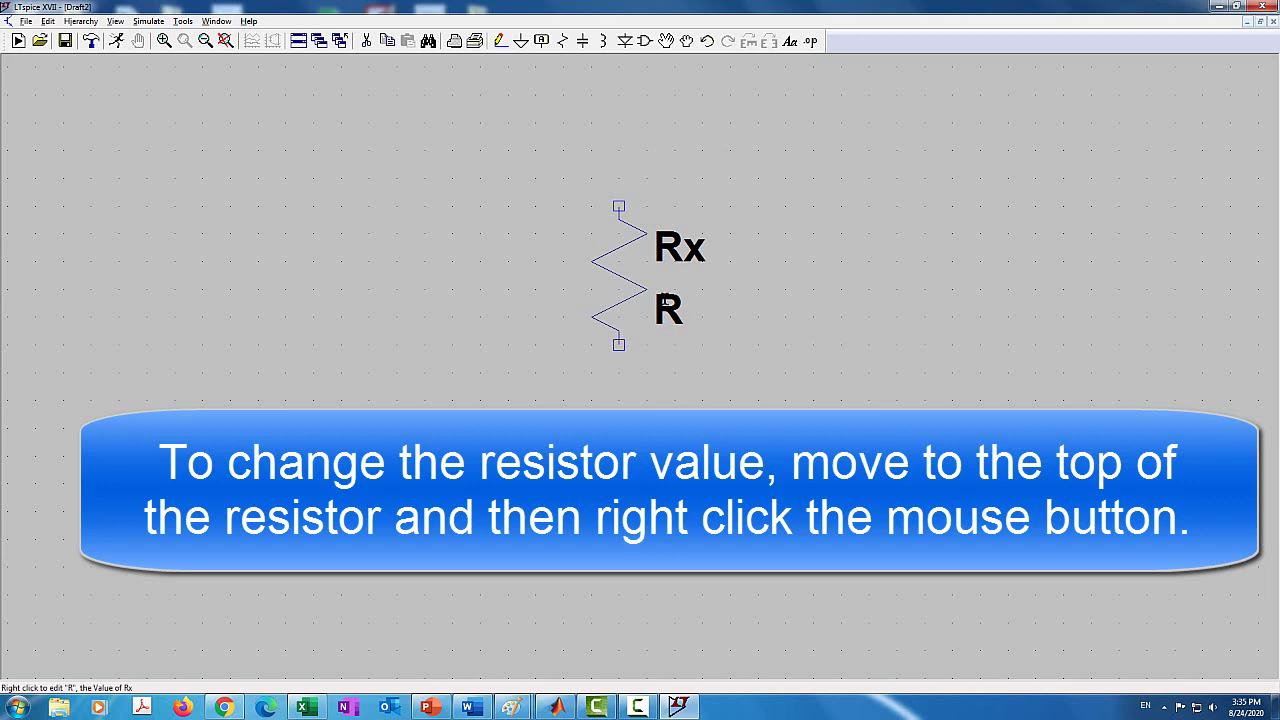
Replace Rx's placeholder resistance R with 1k.
{"action": "right_click", "coordinate": [620, 272]}
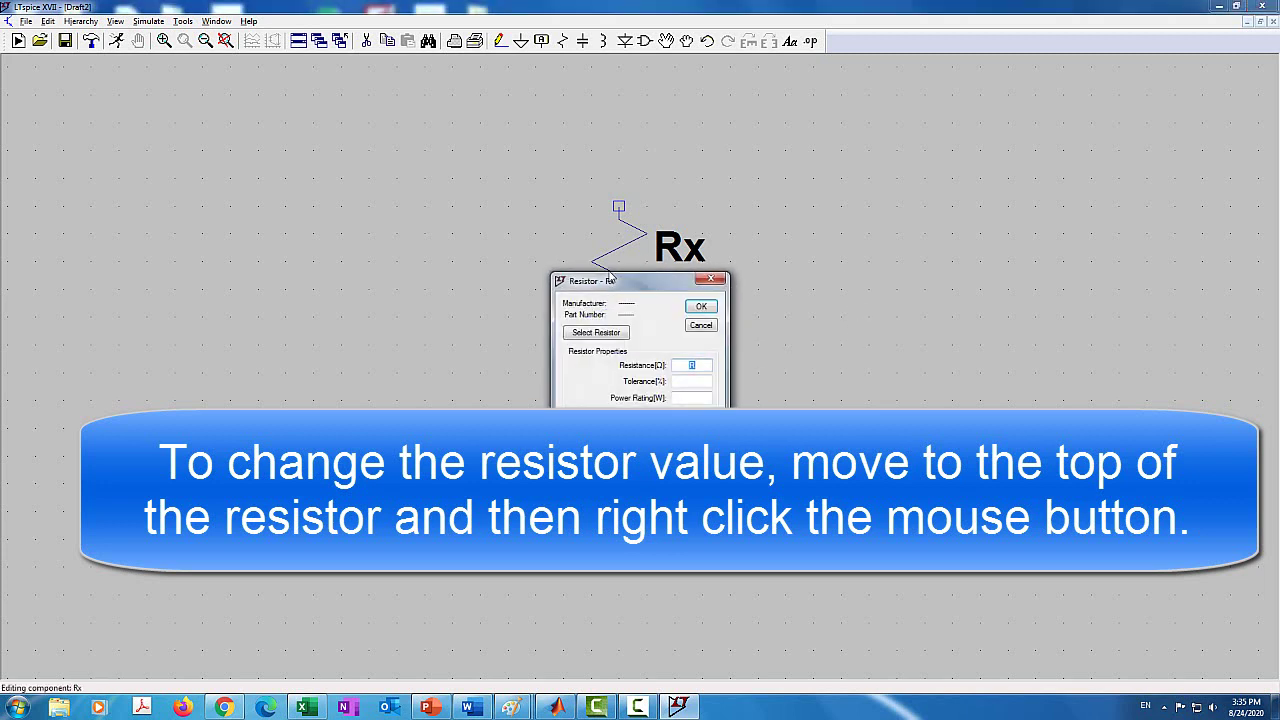
{"action": "key", "text": "End"}
{"action": "key", "text": "BackSpace"}
{"action": "type", "text": "1k"}
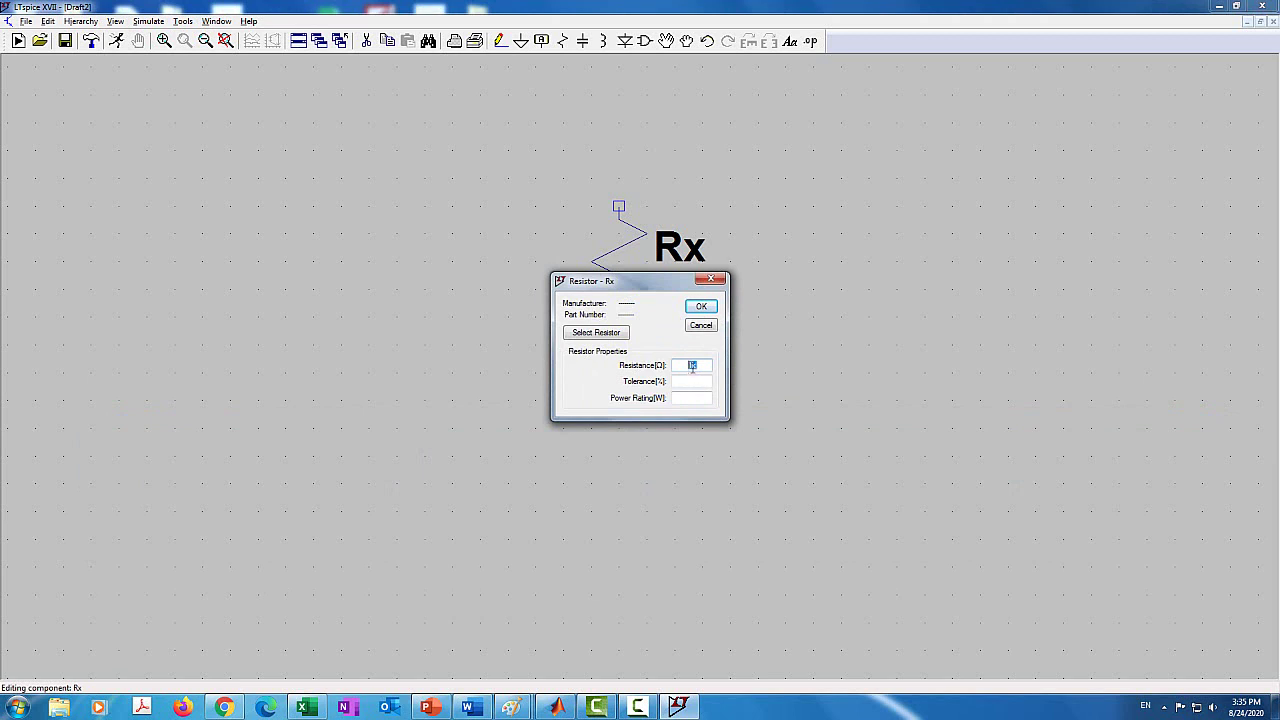
{"action": "double_click", "coordinate": [687, 368]}
{"action": "left_click", "coordinate": [701, 307]}
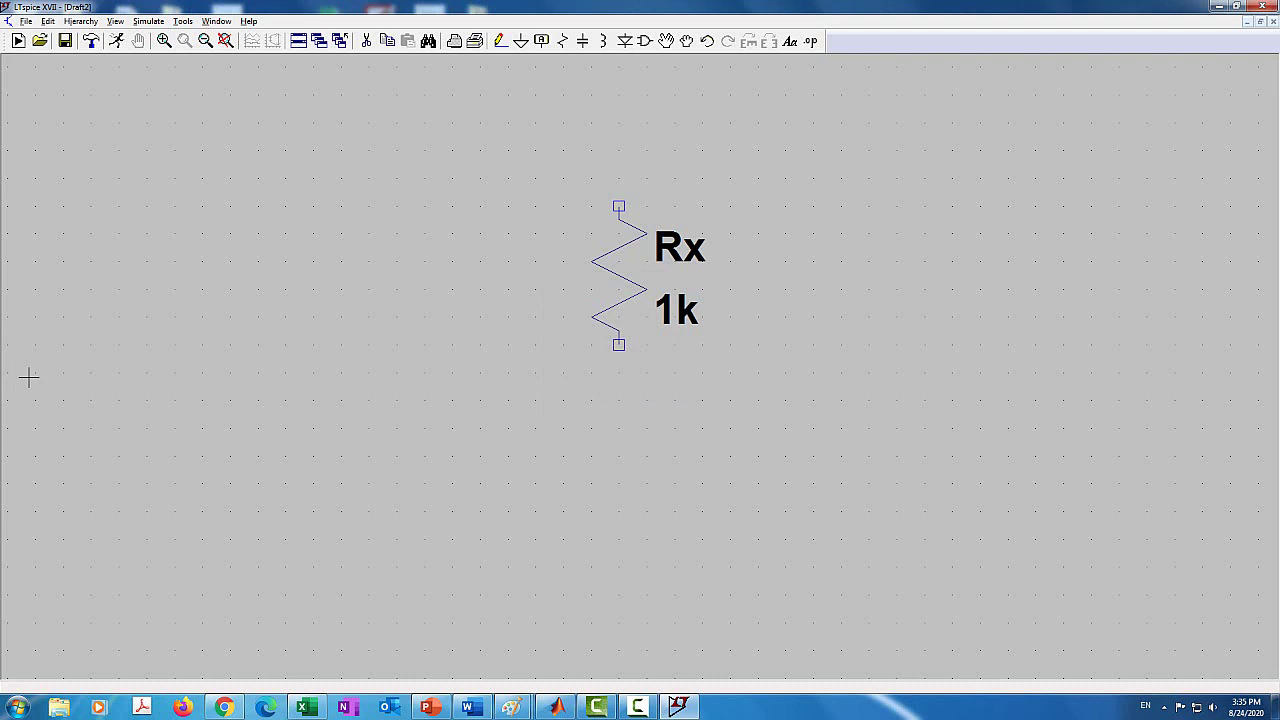
{"action": "left_click", "coordinate": [645, 41]}
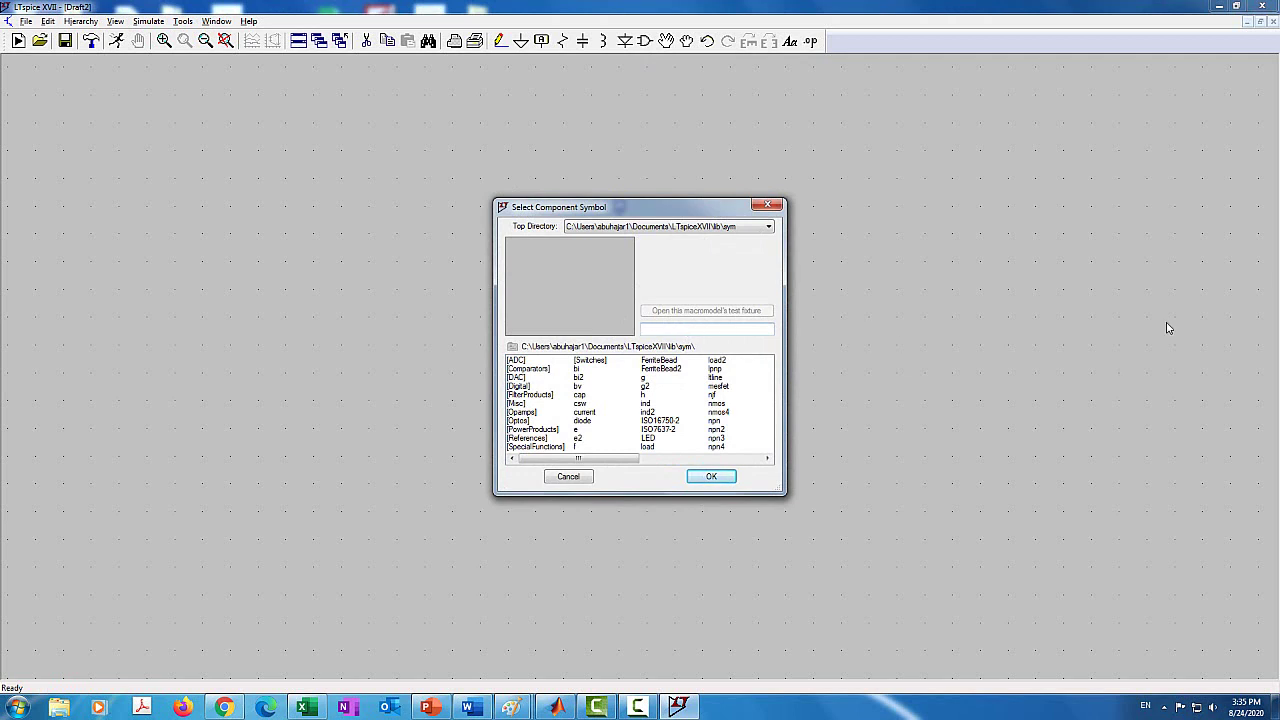
Find the 'voltage' component with the search 'vo' and place V1 left of Rx.
{"action": "type", "text": "voltage"}
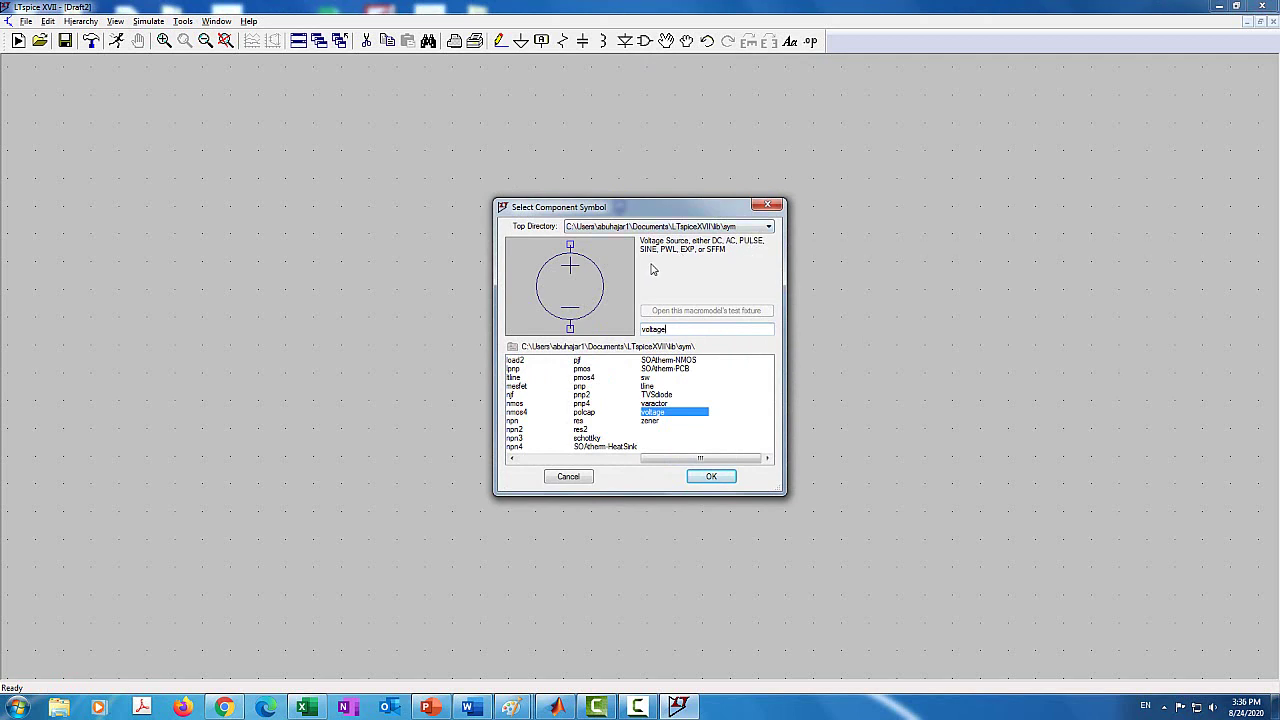
{"action": "double_click", "coordinate": [670, 416]}
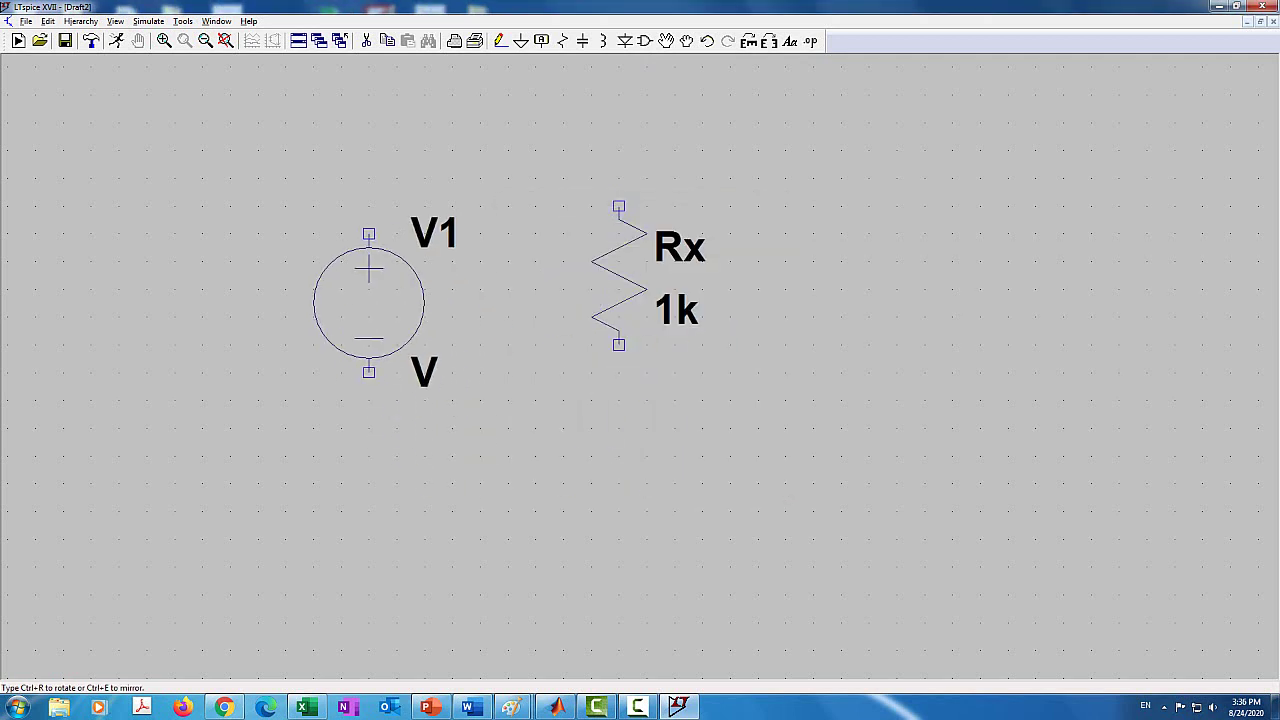
{"action": "left_click", "coordinate": [341, 240]}
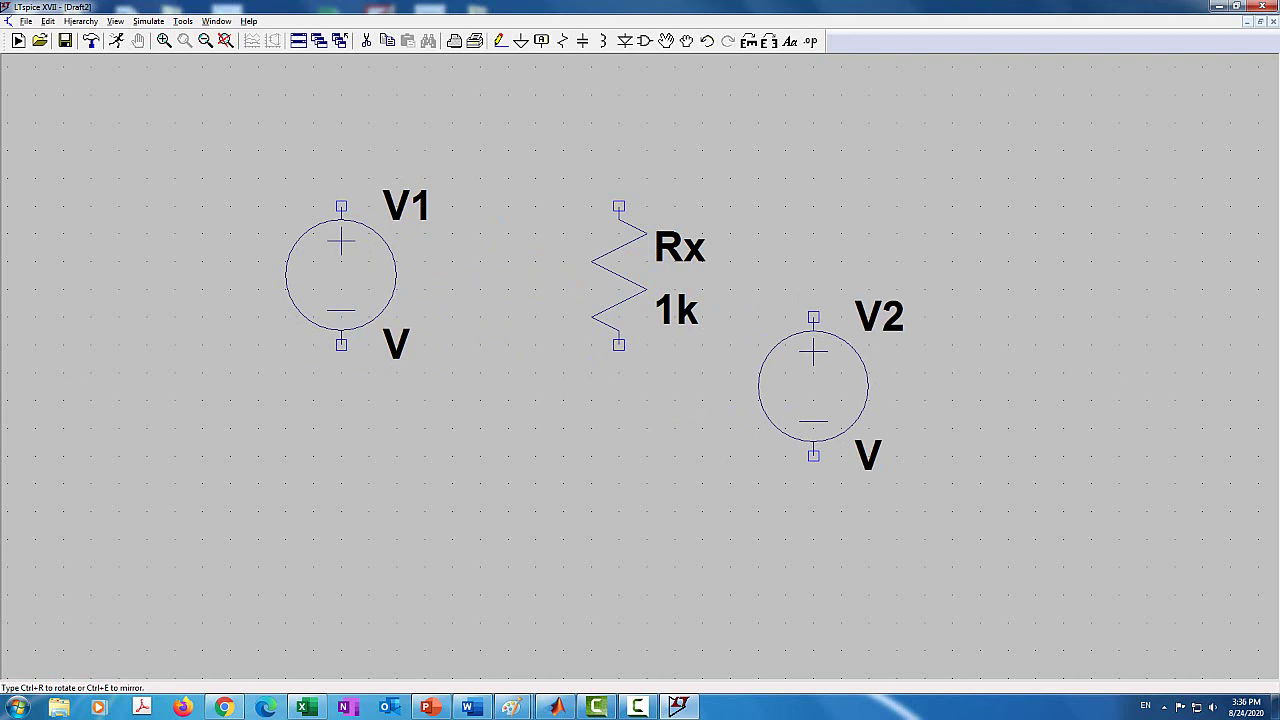
{"action": "scroll", "coordinate": [453, 220], "scroll_direction": "up", "scroll_amount": 2}
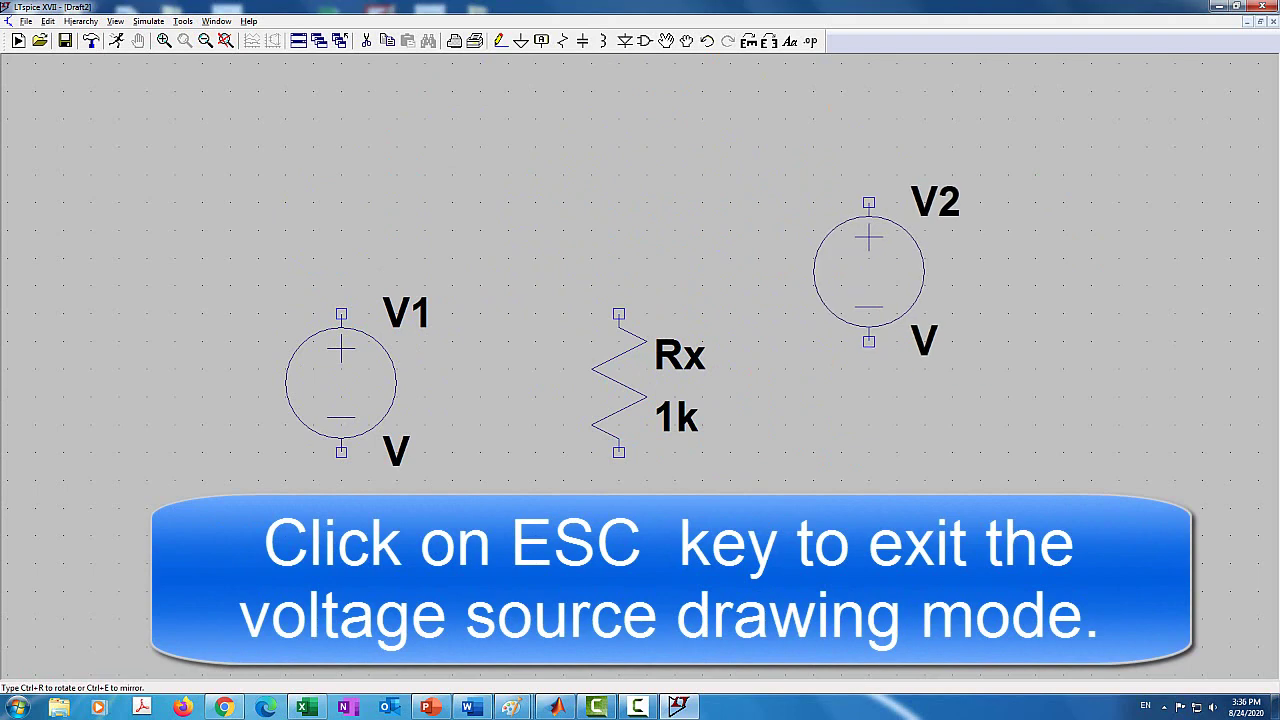
Rename source V1 to Vs and set its DC value to 10 V.
{"action": "key", "text": "Escape"}
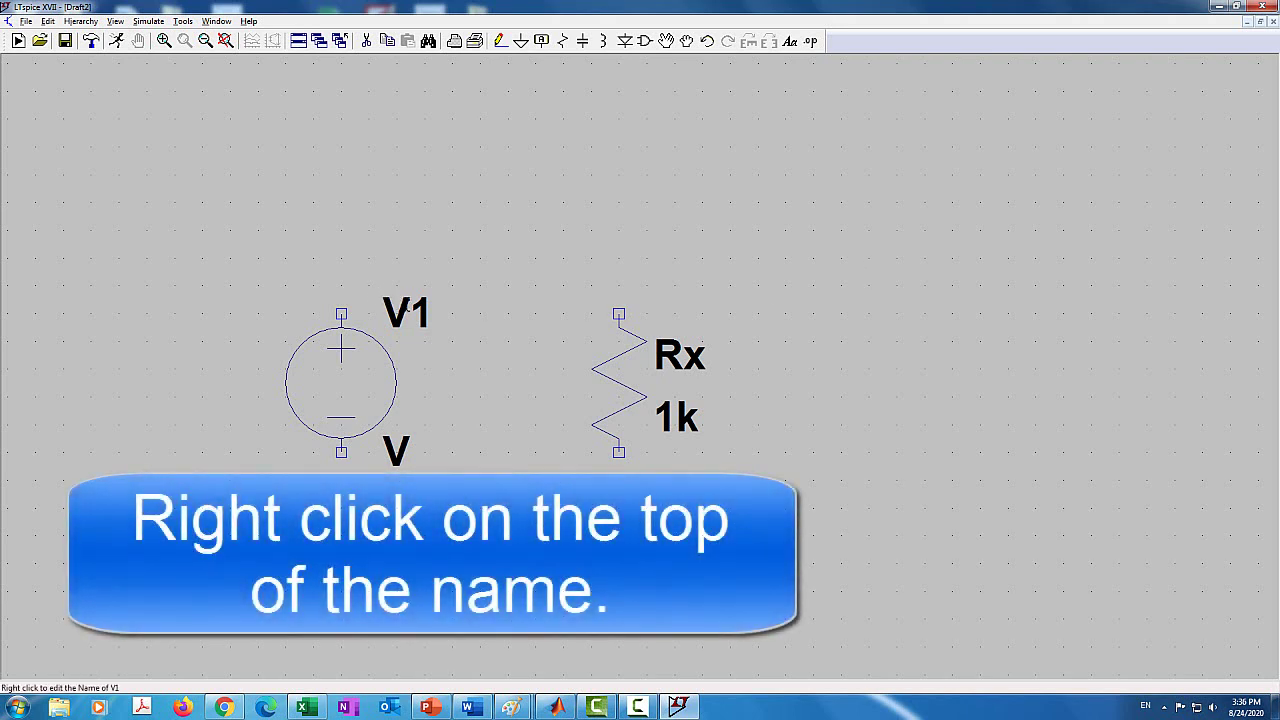
{"action": "right_click", "coordinate": [408, 308]}
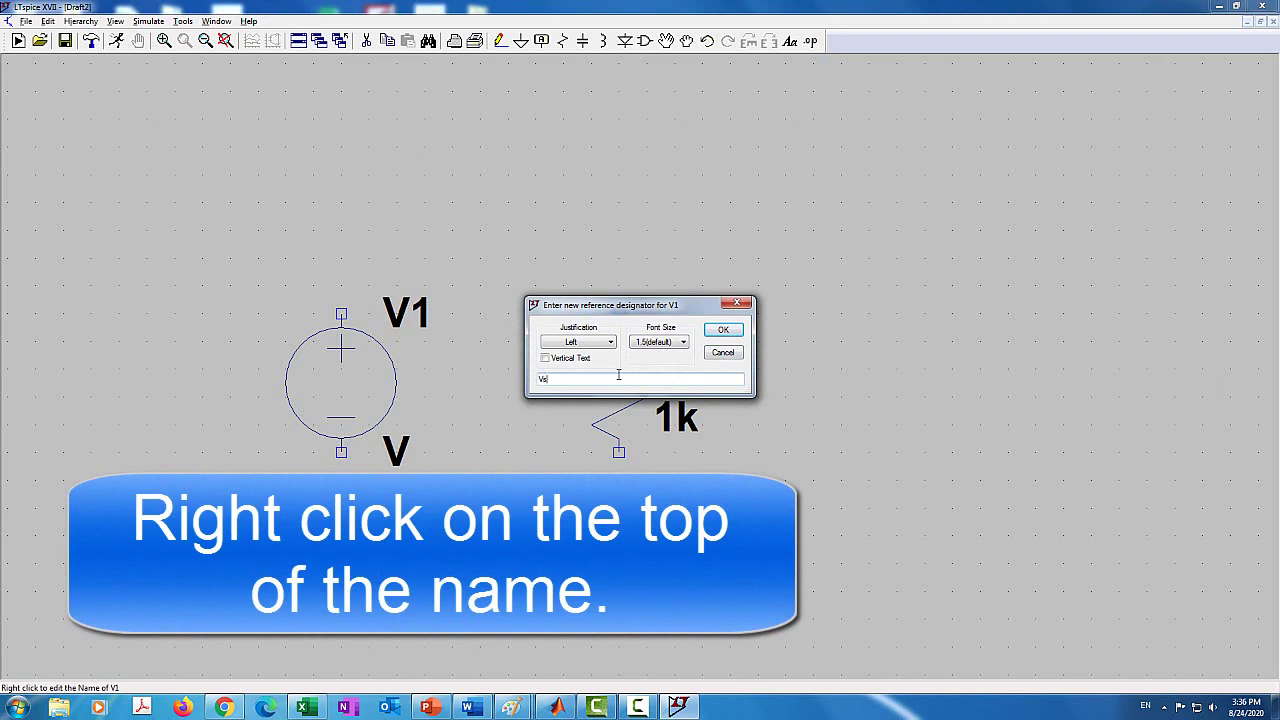
{"action": "type", "text": "Vs"}
{"action": "key", "text": "Return"}
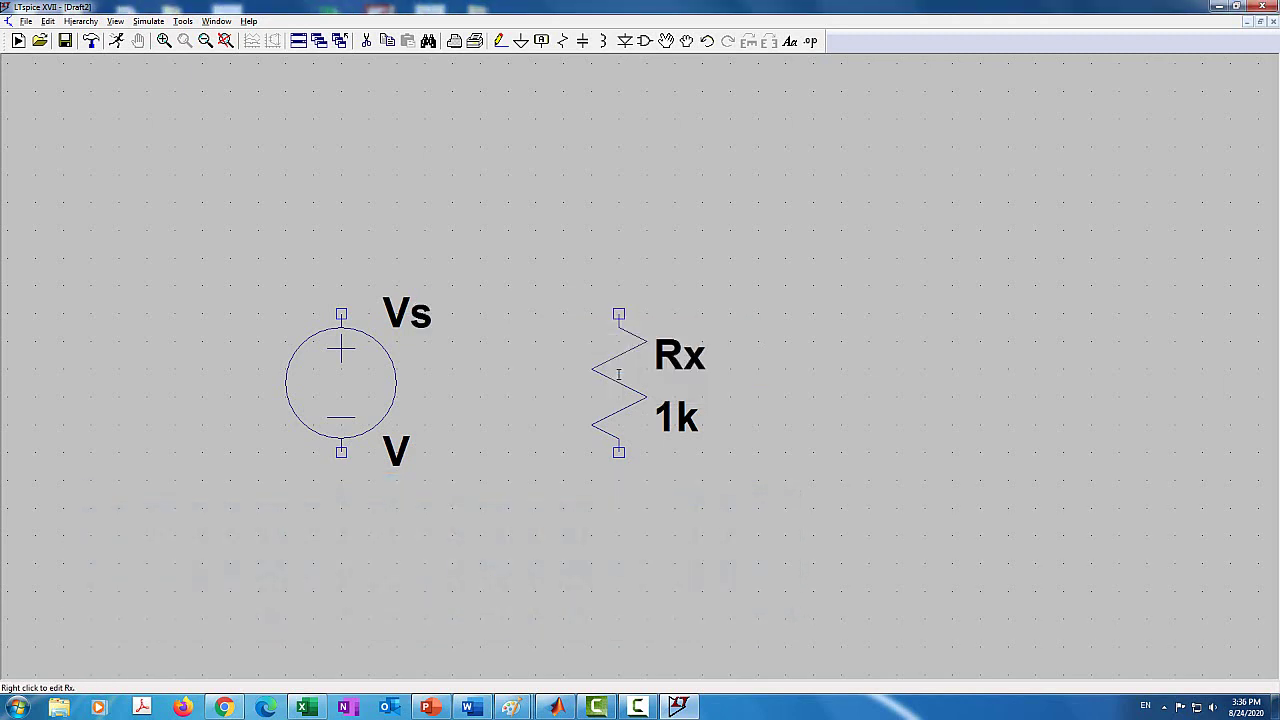
{"action": "right_click", "coordinate": [365, 386]}
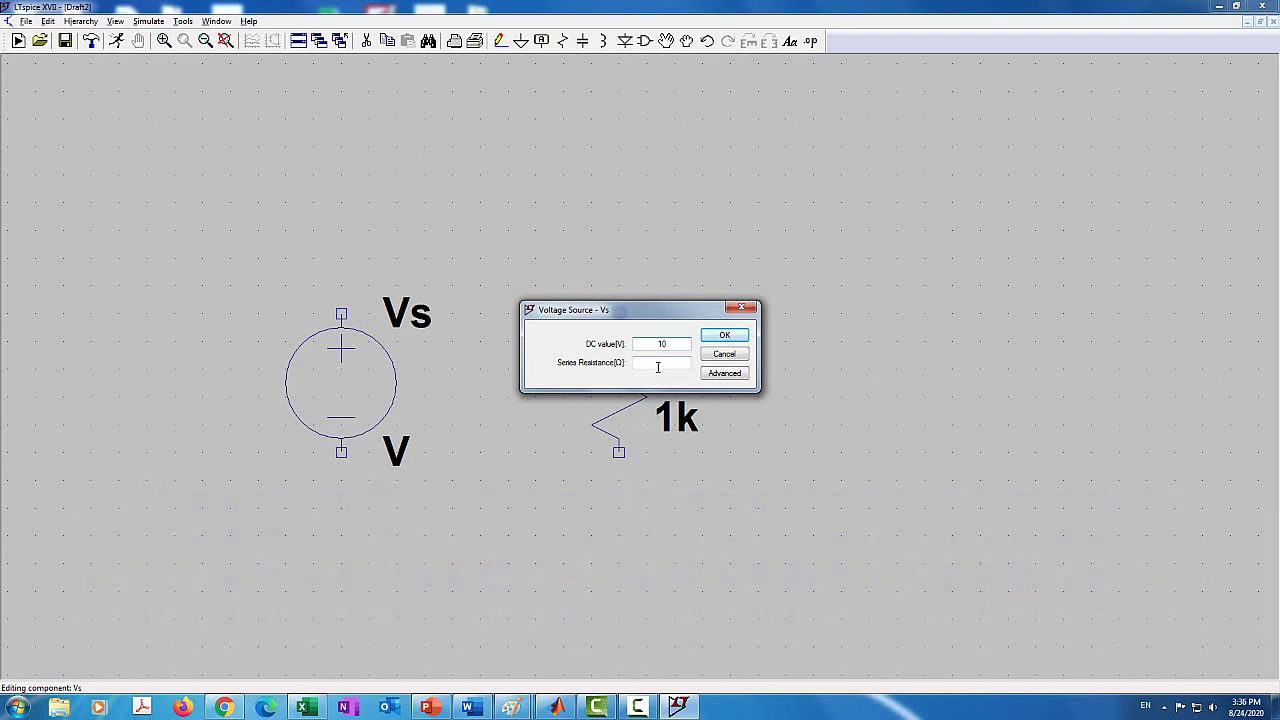
{"action": "left_click", "coordinate": [722, 336]}
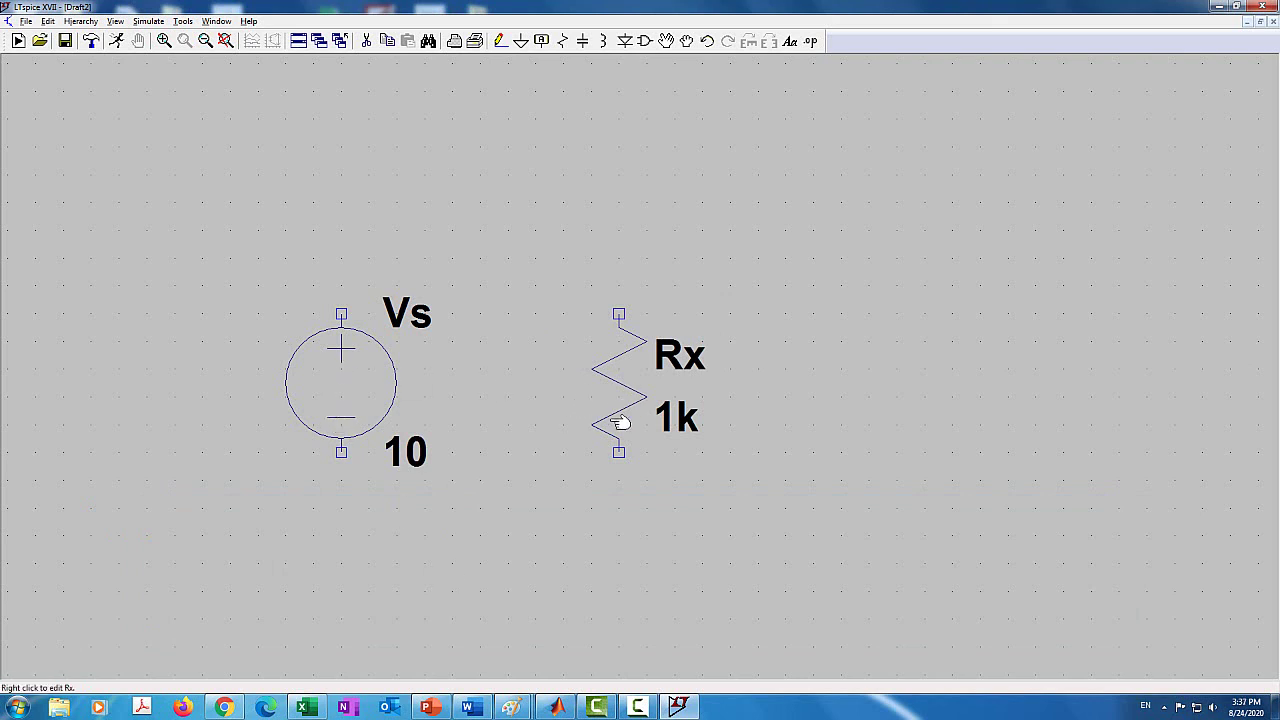
Wire Vs's top terminal to Rx's top, and Rx's bottom back to Vs's bottom.
{"action": "left_click", "coordinate": [500, 44]}
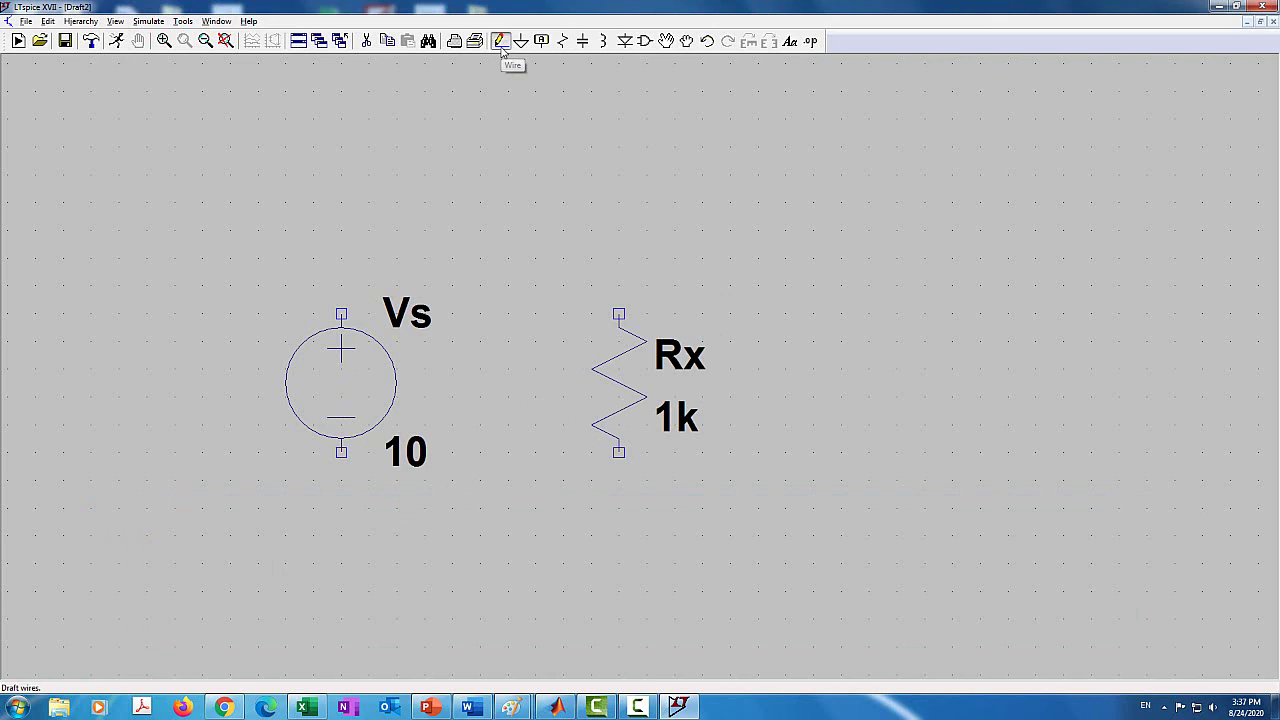
{"action": "left_click", "coordinate": [341, 314]}
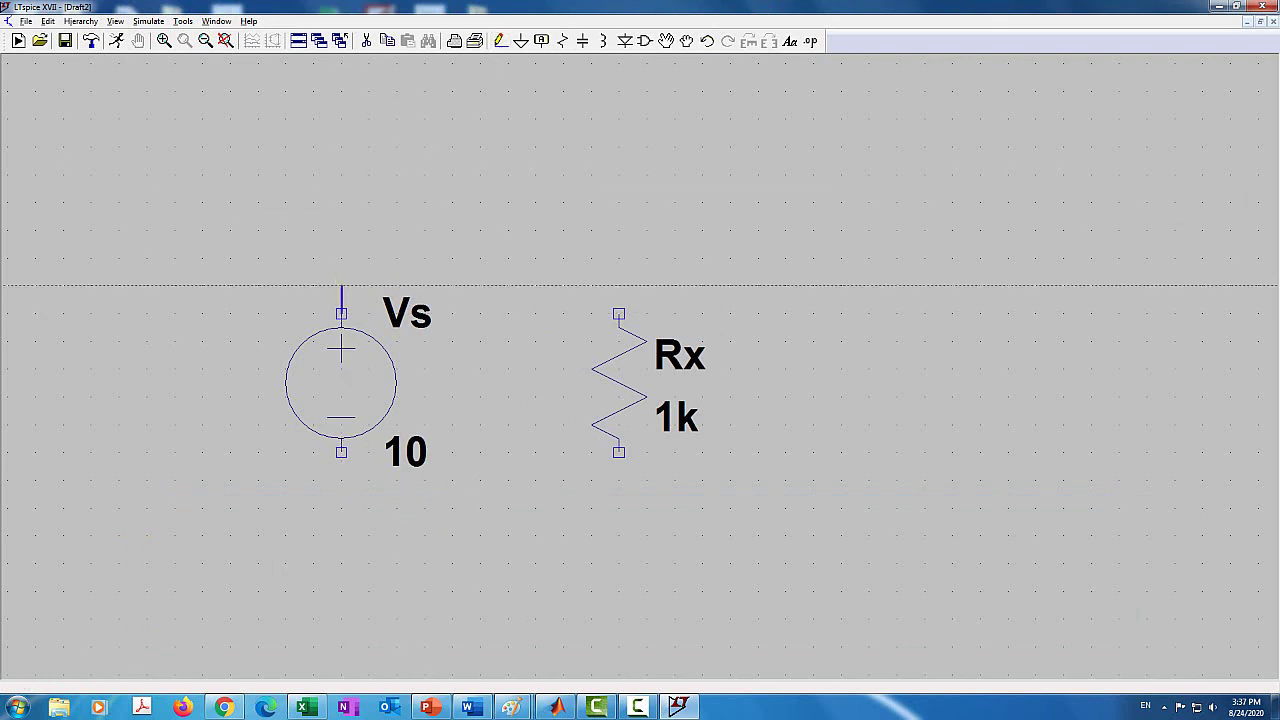
{"action": "left_click", "coordinate": [619, 259]}
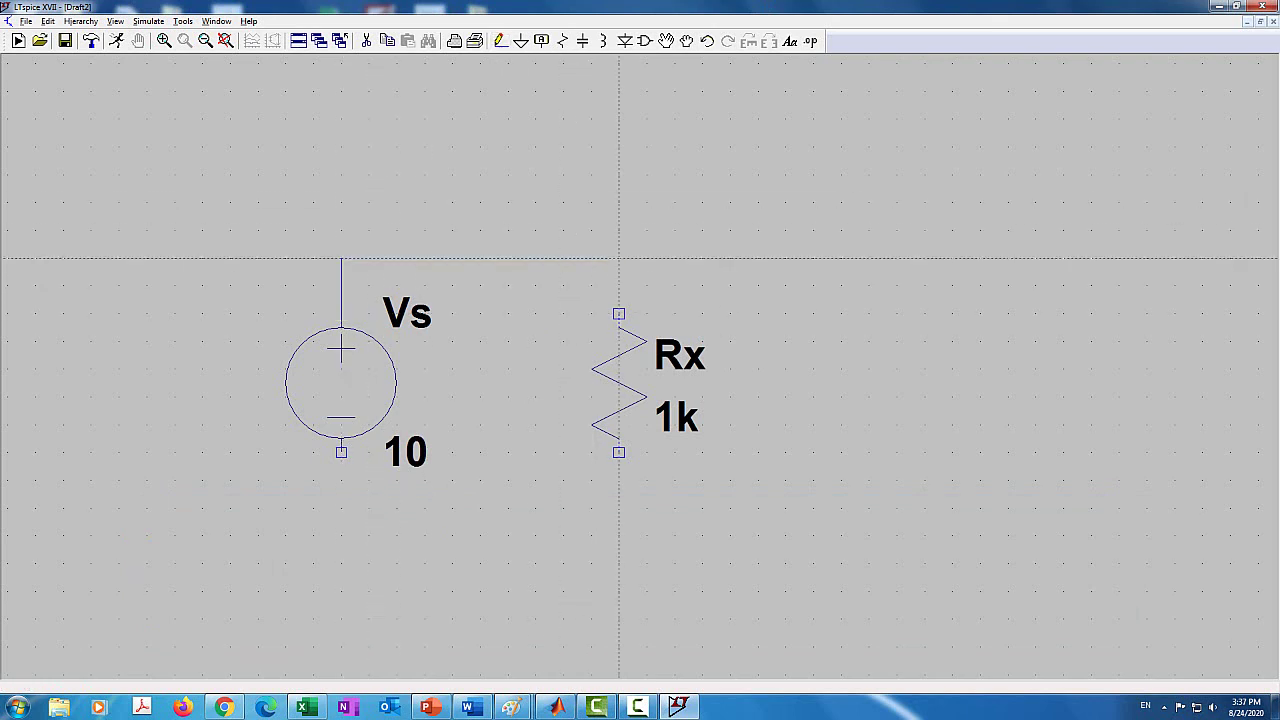
{"action": "left_click", "coordinate": [619, 314]}
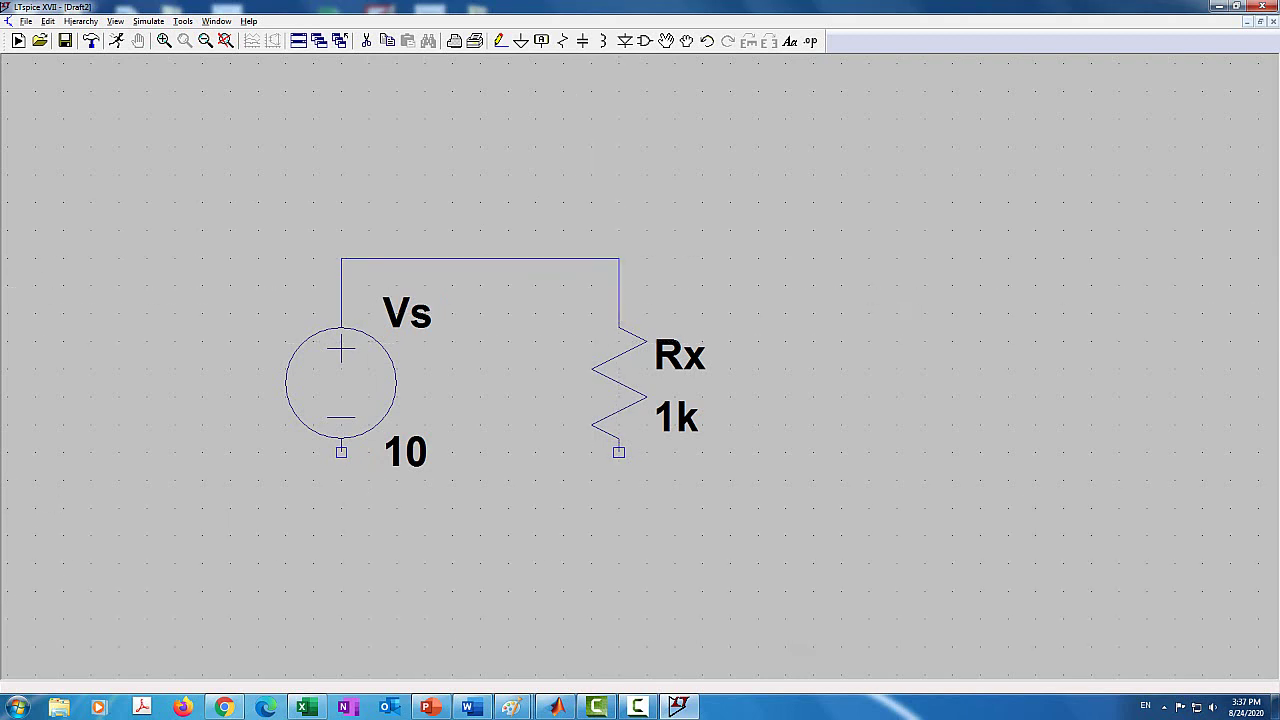
{"action": "left_click", "coordinate": [619, 452]}
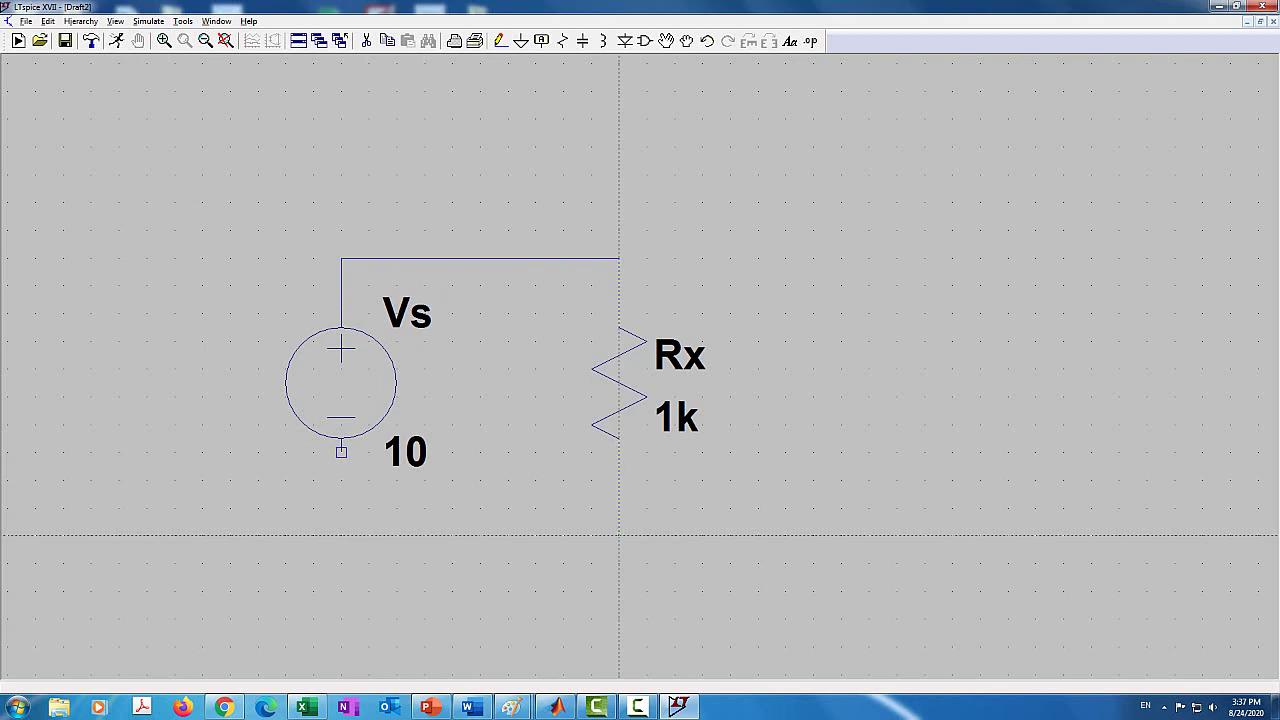
{"action": "left_click", "coordinate": [341, 535]}
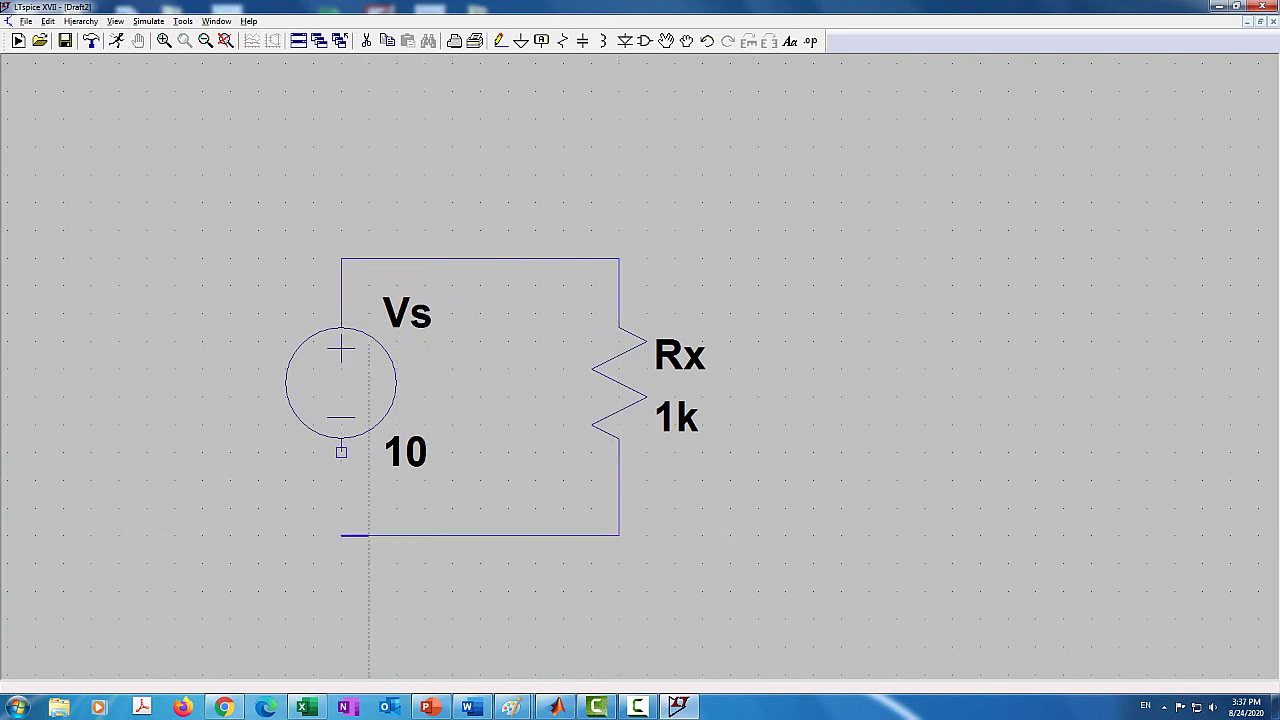
{"action": "left_click", "coordinate": [341, 452]}
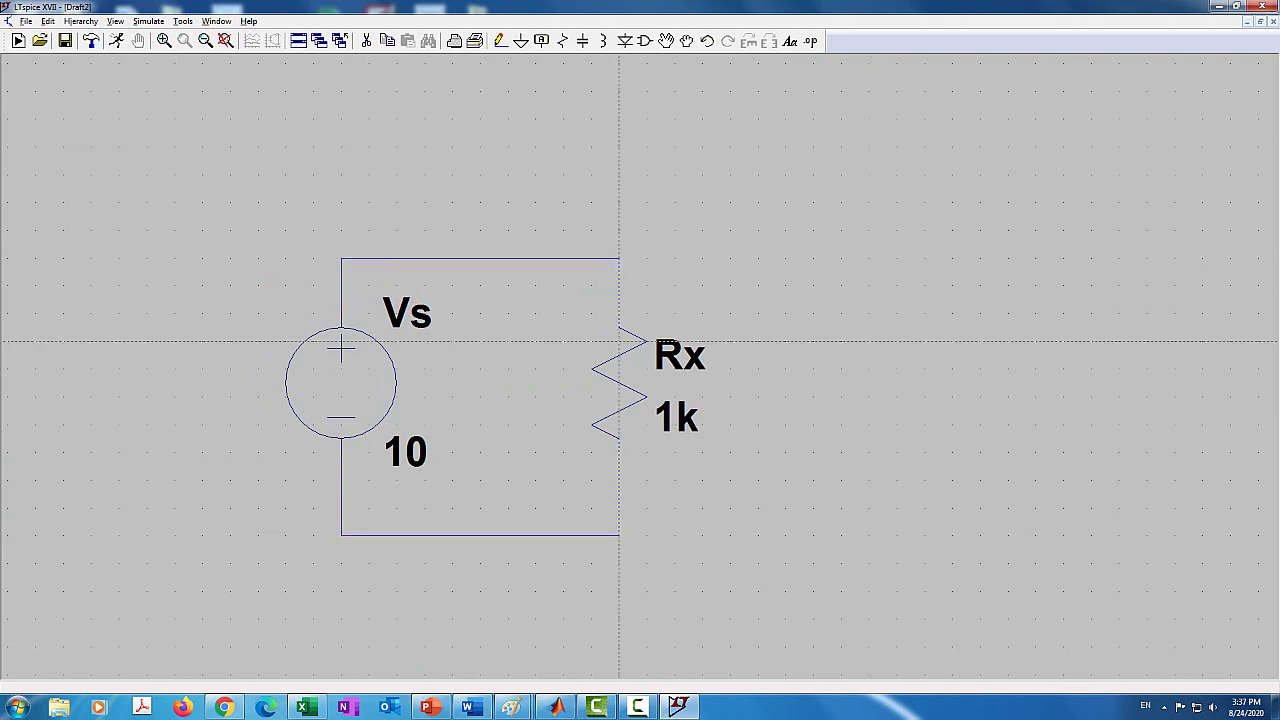
{"action": "scroll", "coordinate": [286, 63], "scroll_direction": "up", "scroll_amount": 2}
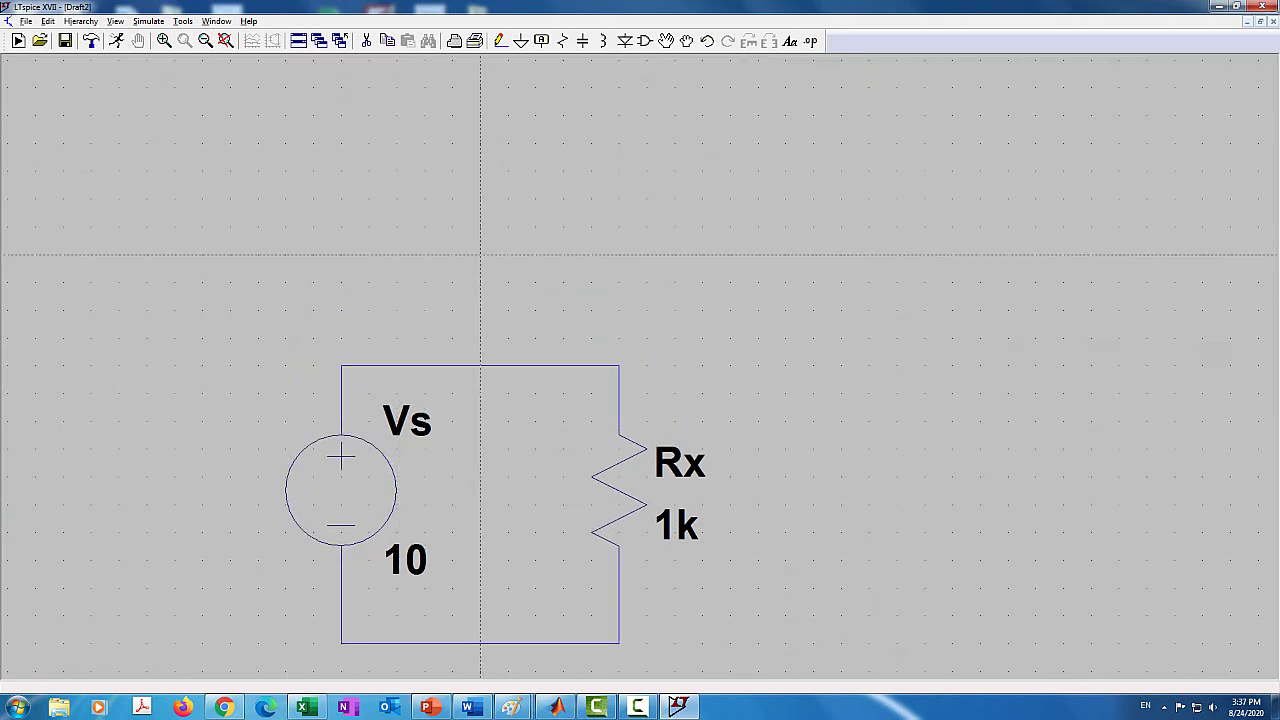
{"action": "key", "text": "Escape"}
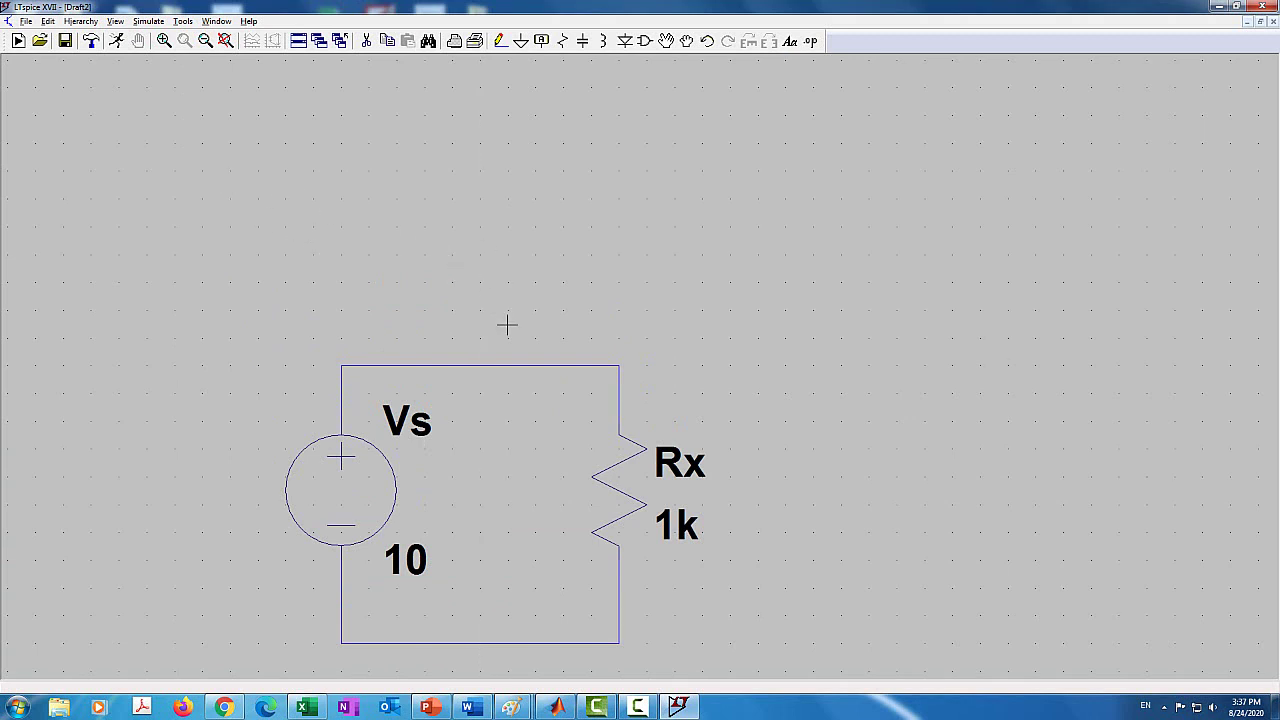
Place a ground symbol just below the Vs–Rx loop.
{"action": "left_click", "coordinate": [521, 41]}
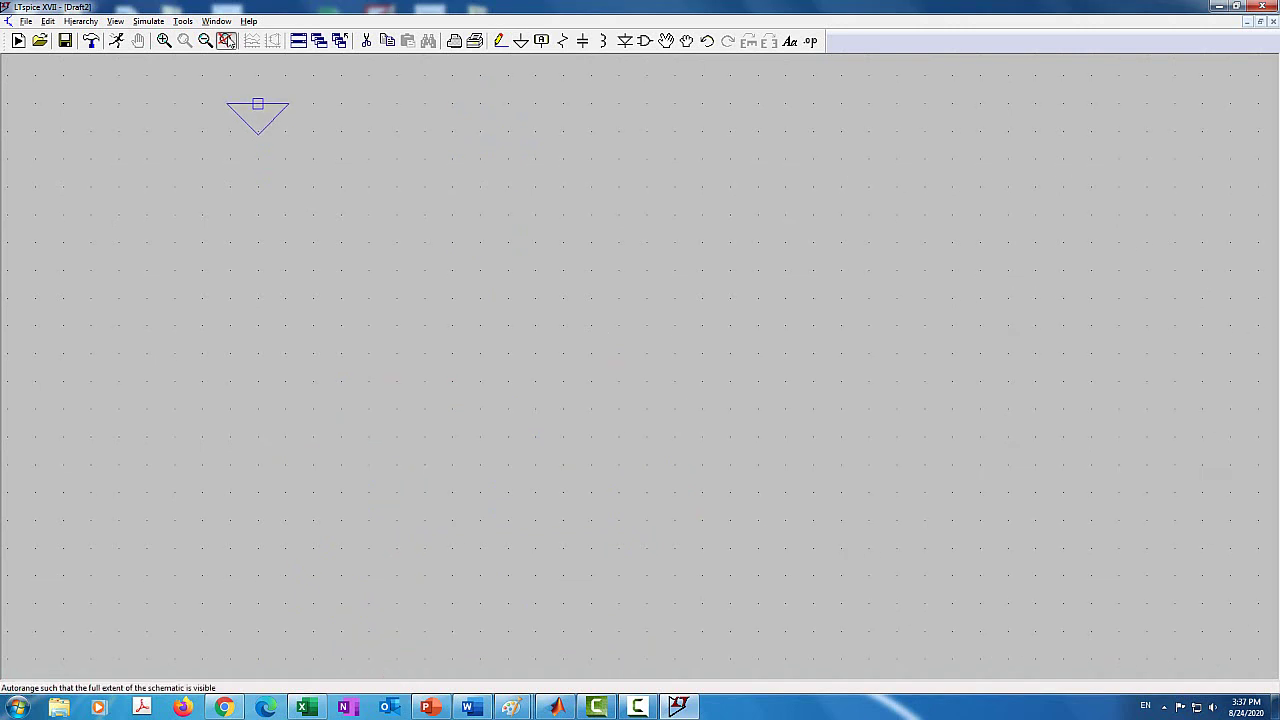
{"action": "scroll", "coordinate": [257, 116], "scroll_direction": "up", "scroll_amount": 2}
{"action": "scroll", "coordinate": [548, 521], "scroll_direction": "down", "scroll_amount": 4}
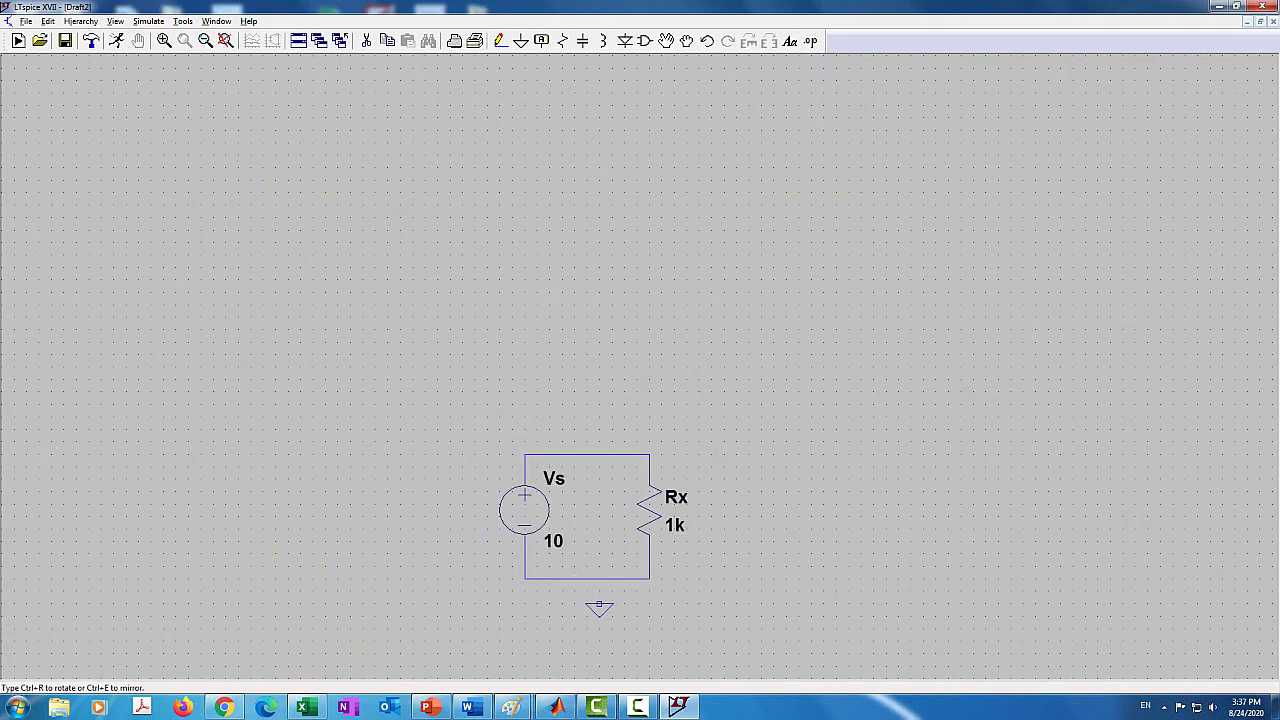
{"action": "left_click", "coordinate": [587, 607]}
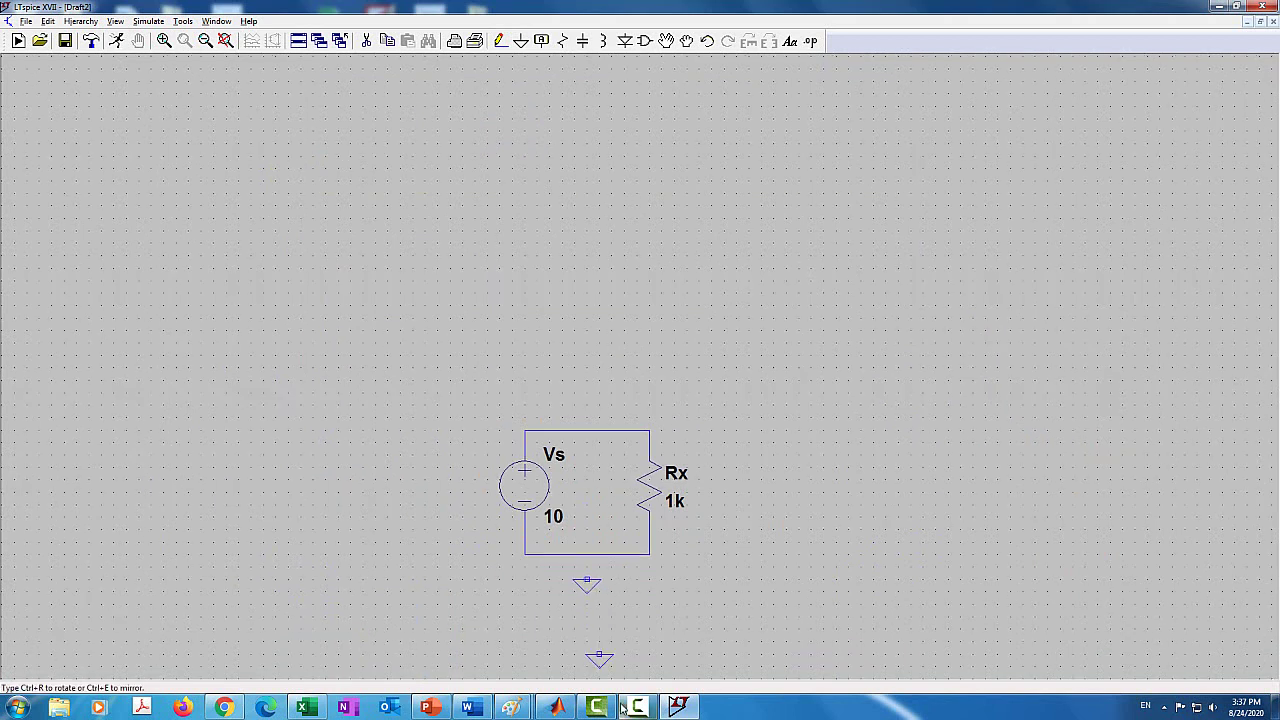
{"action": "key", "text": "Escape"}
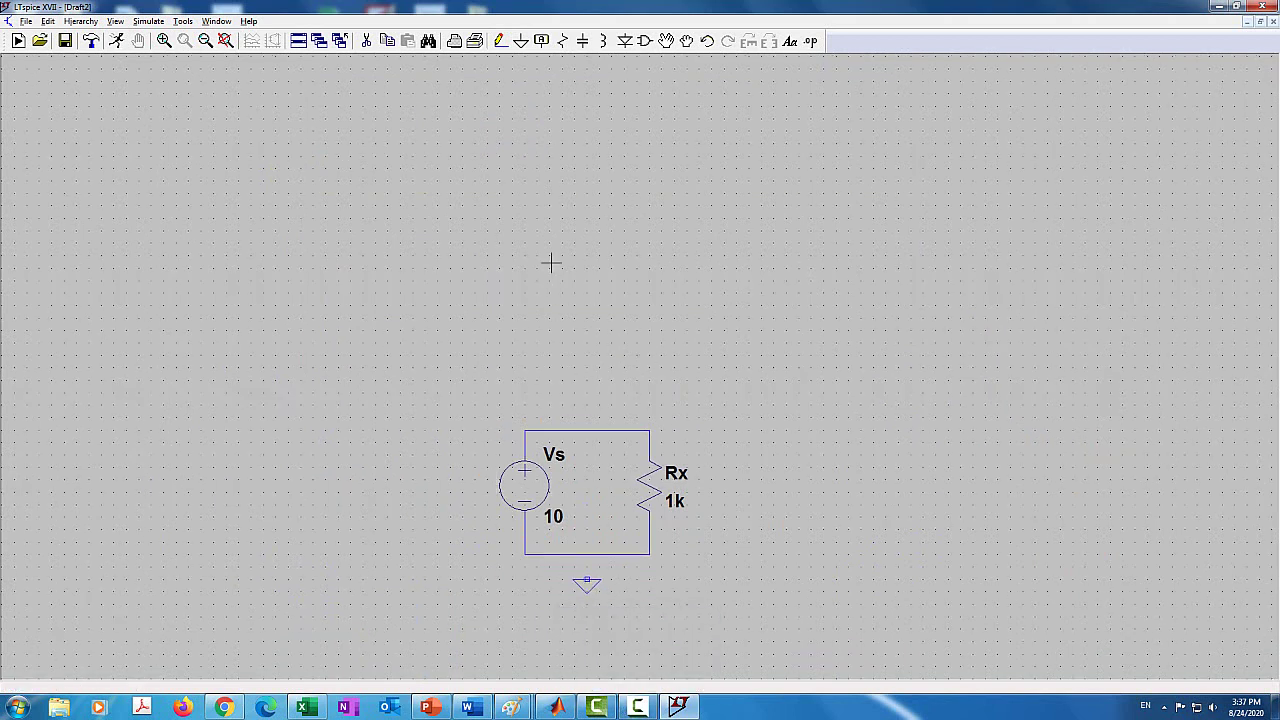
Wire the ground pin up to the loop's bottom wire.
{"action": "left_click", "coordinate": [500, 41]}
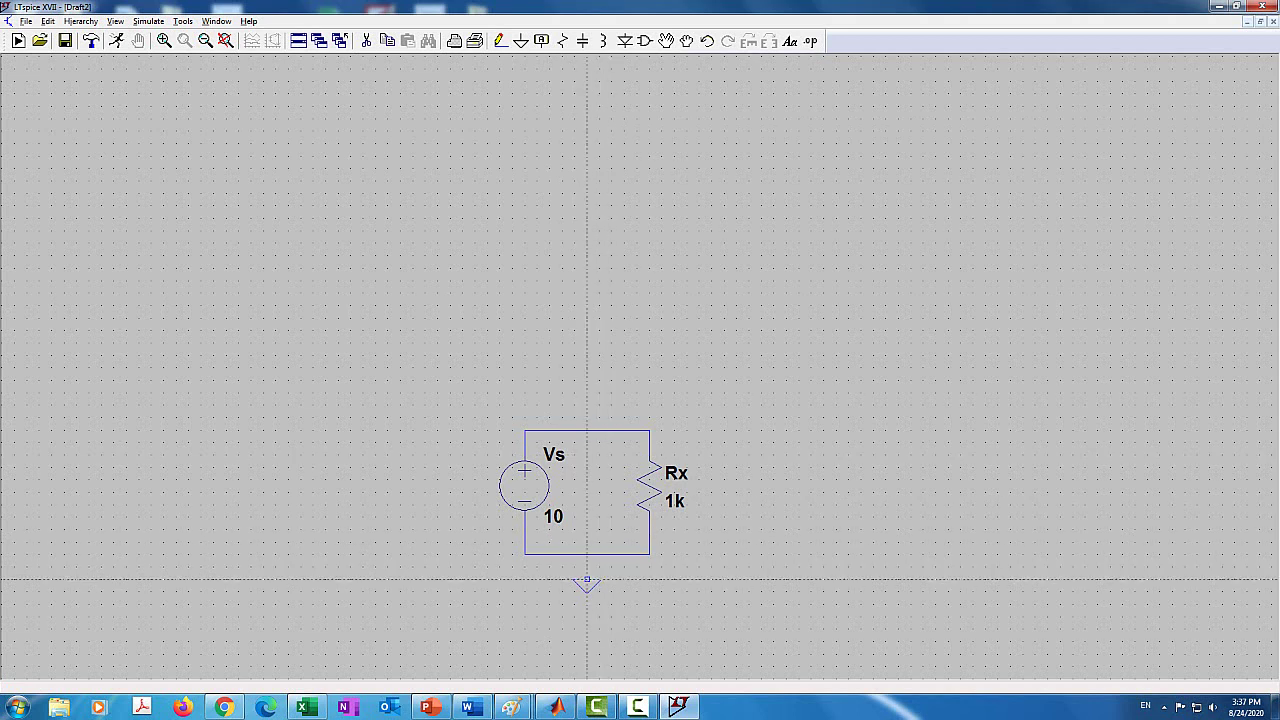
{"action": "left_click", "coordinate": [587, 580]}
{"action": "left_click", "coordinate": [587, 554]}
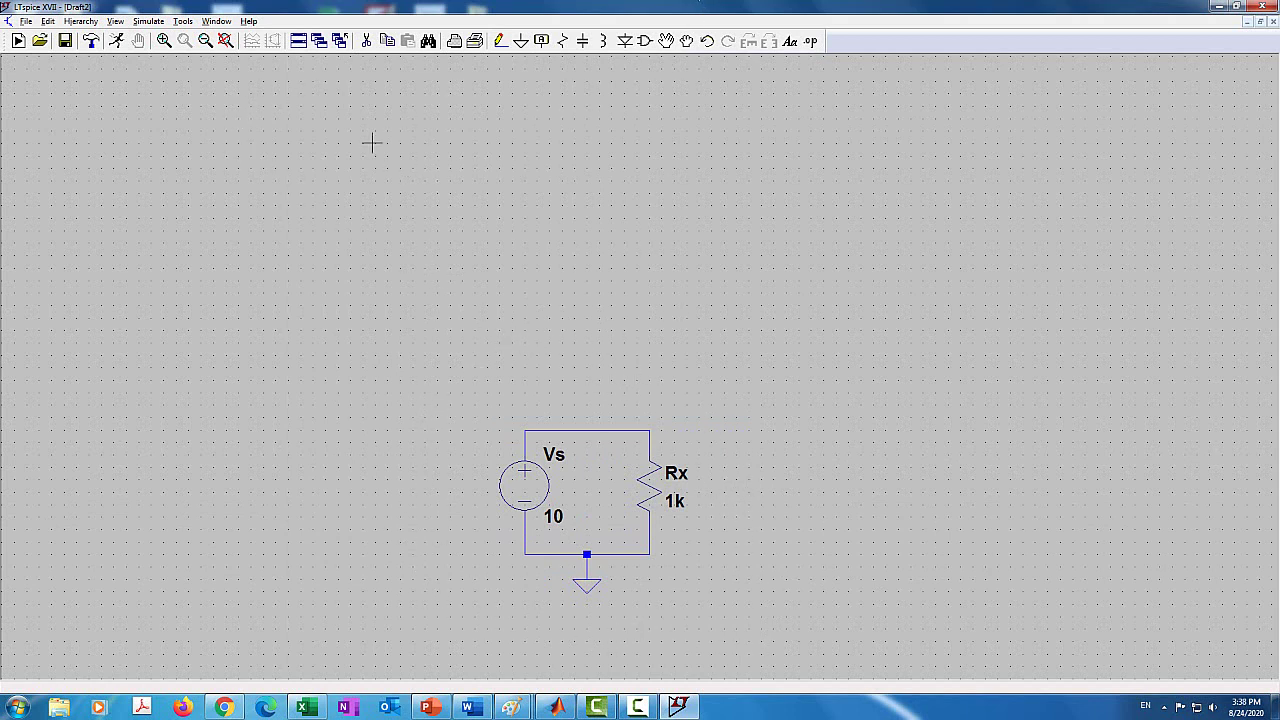
Zoom and pan until the grounded Vs–Rx loop appears large and centred.
{"action": "left_click", "coordinate": [227, 41]}
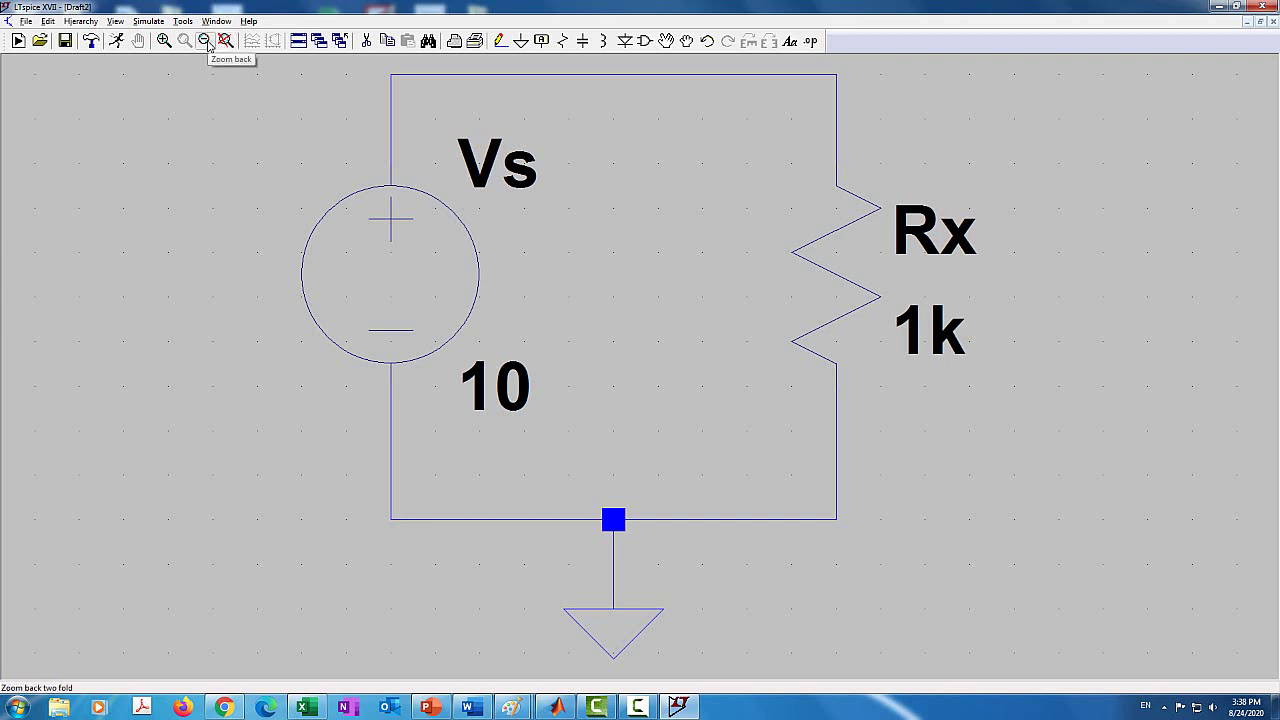
{"action": "left_click", "coordinate": [205, 41]}
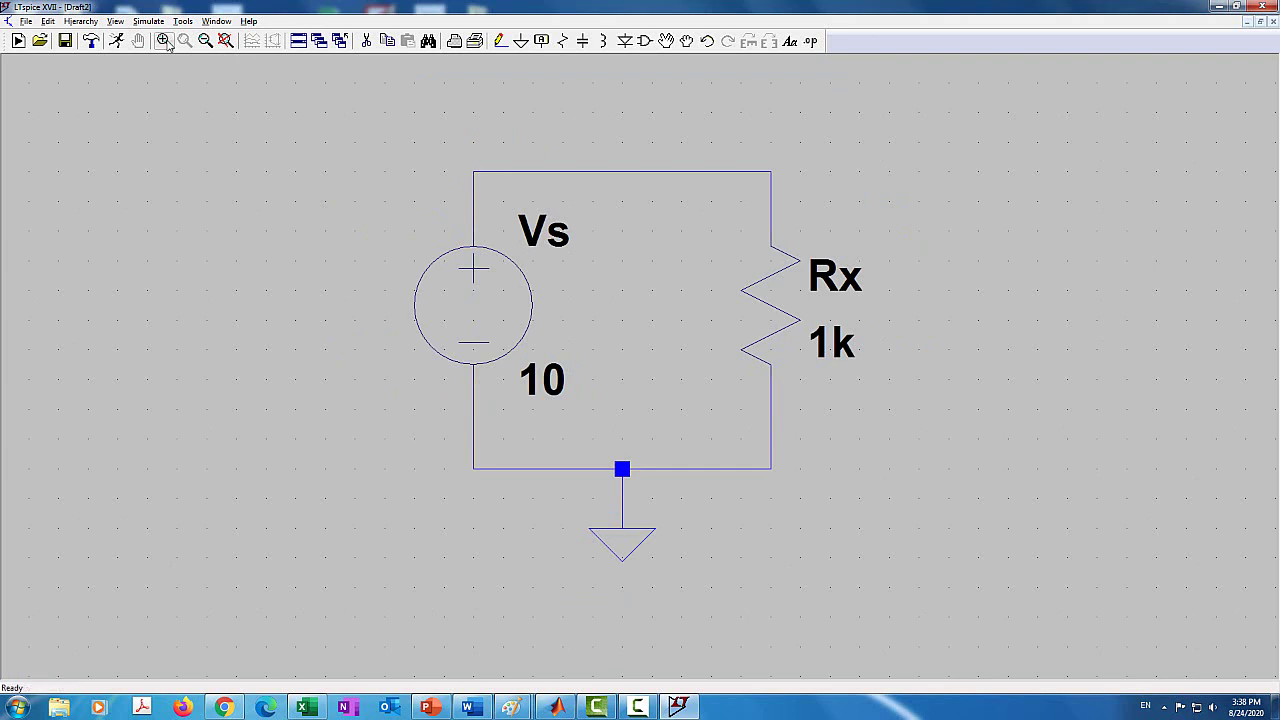
{"action": "left_click", "coordinate": [167, 44]}
{"action": "left_click", "coordinate": [251, 146]}
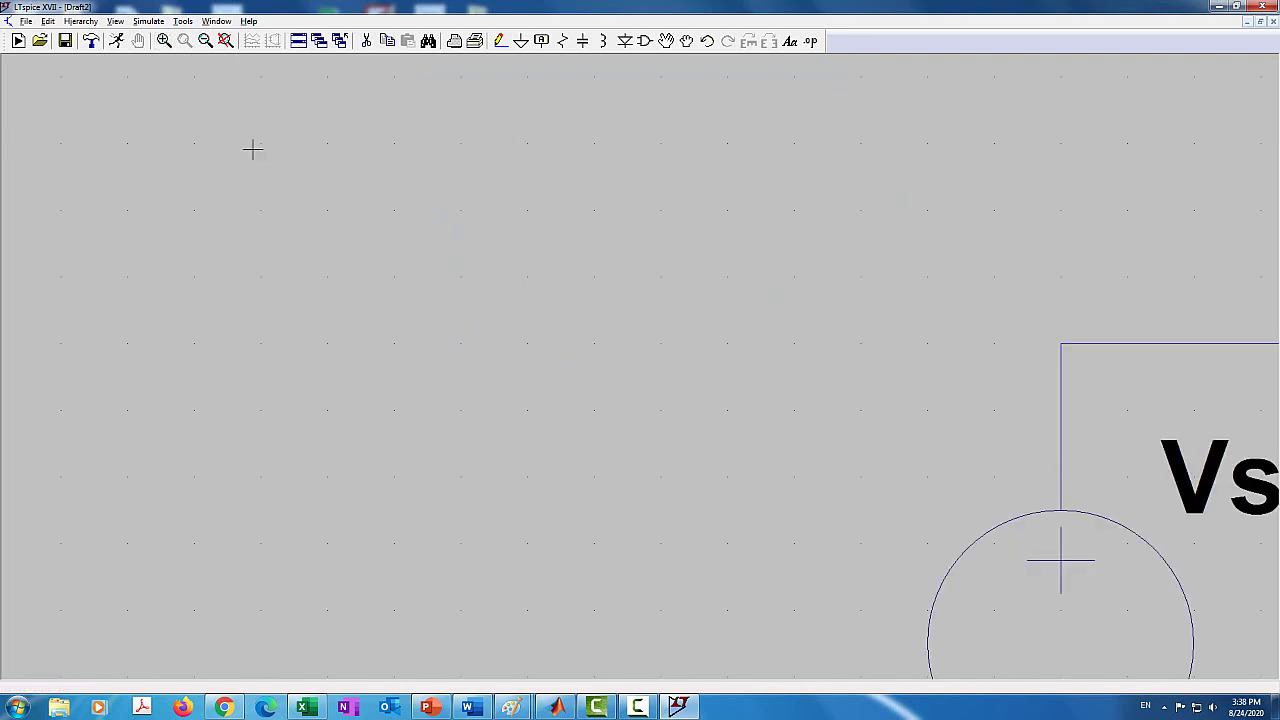
{"action": "left_click", "coordinate": [227, 45]}
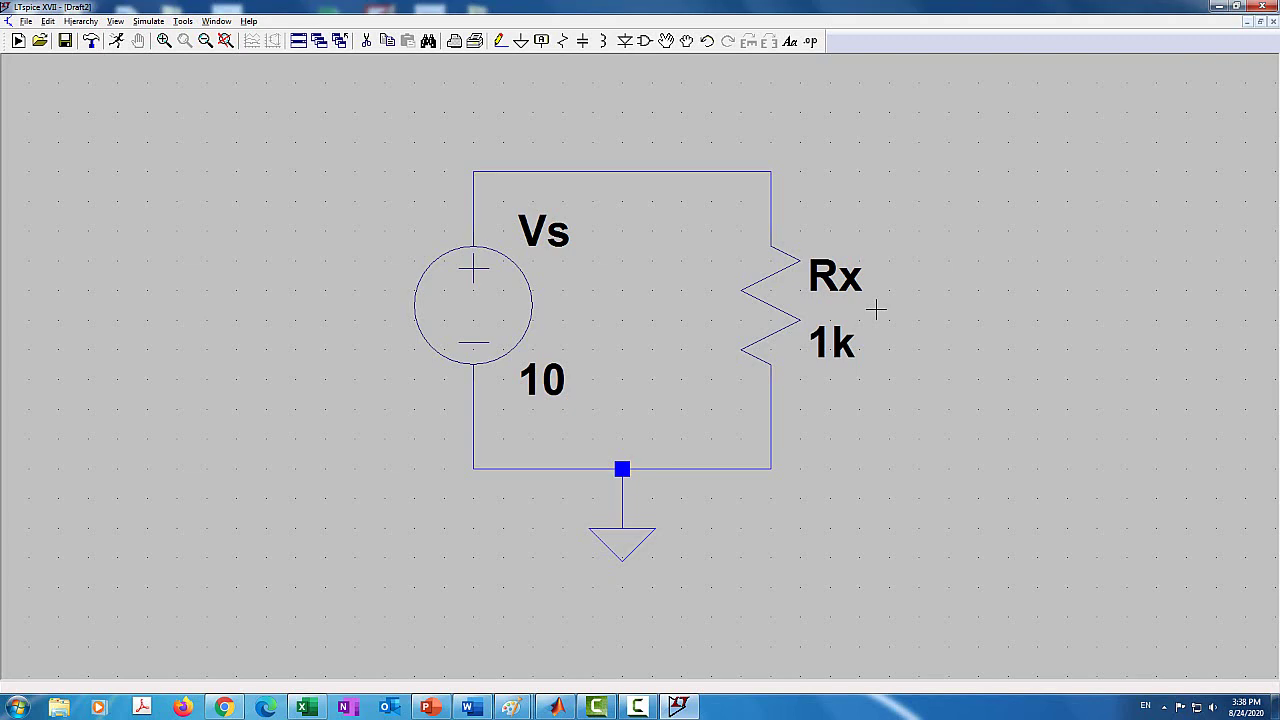
{"action": "scroll", "coordinate": [875, 311], "scroll_direction": "down", "scroll_amount": 3}
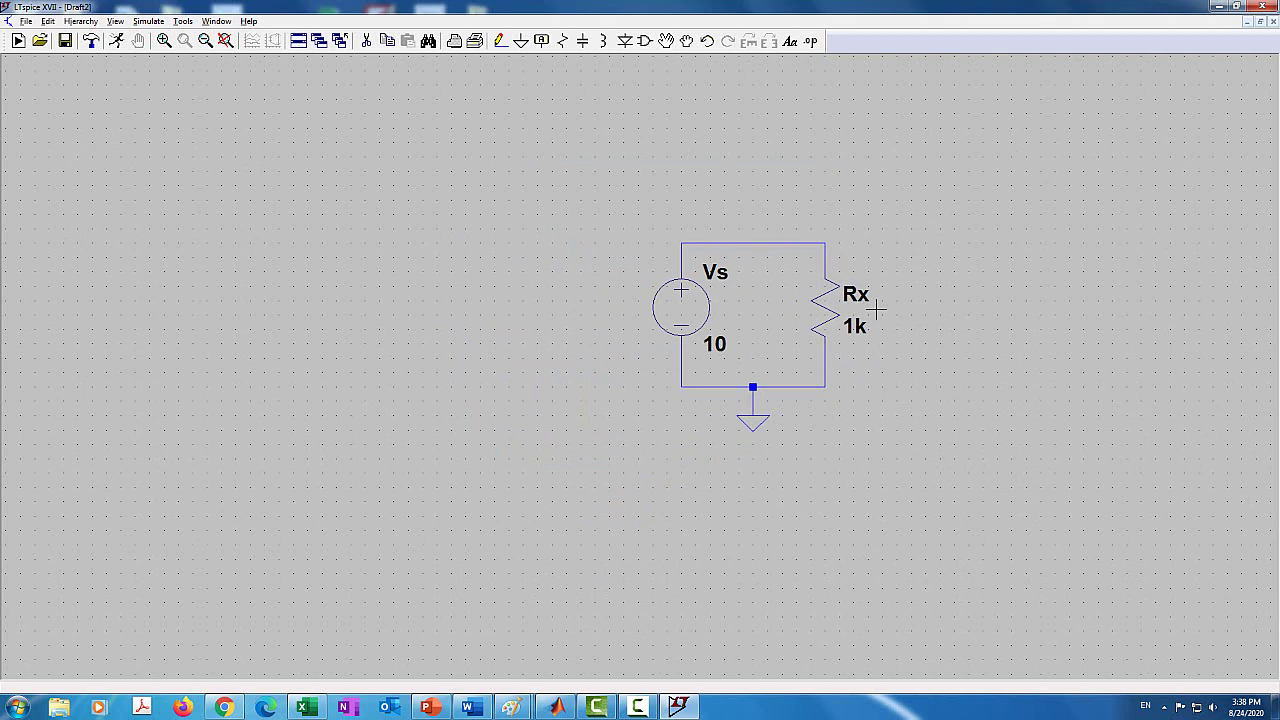
{"action": "scroll", "coordinate": [764, 331], "scroll_direction": "up", "scroll_amount": 3}
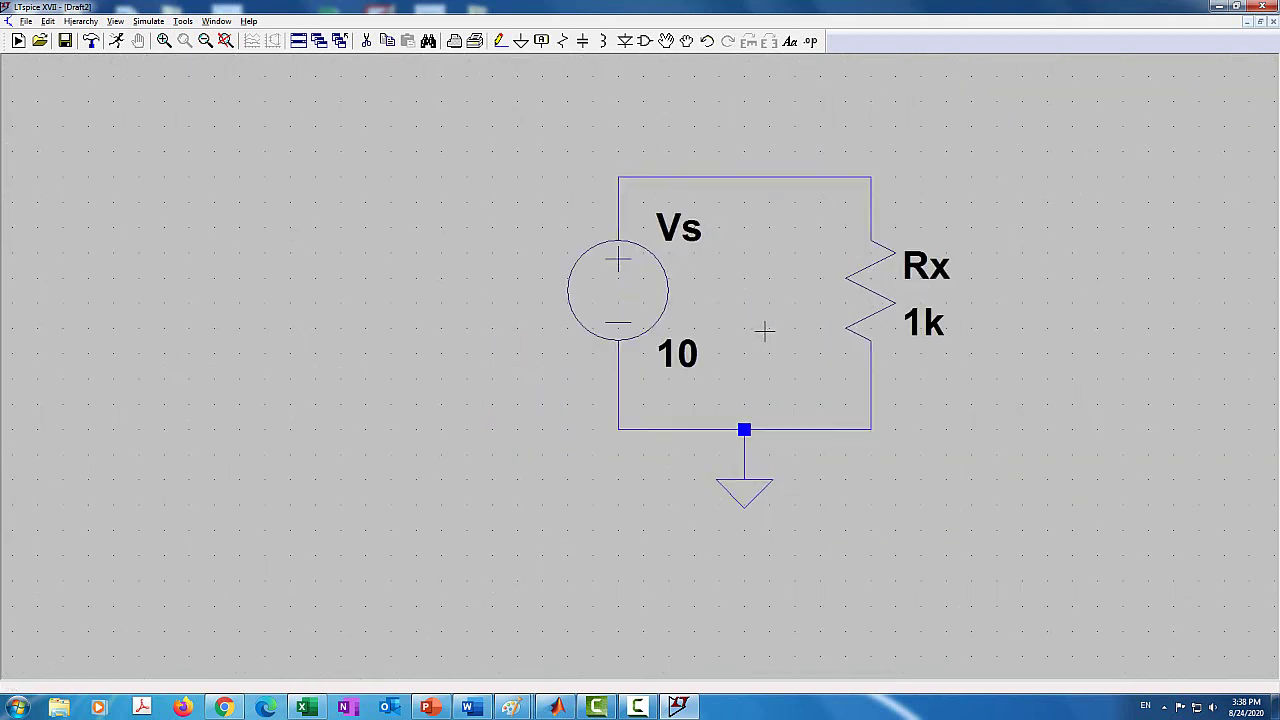
{"action": "scroll", "coordinate": [764, 331], "scroll_direction": "up", "scroll_amount": 2}
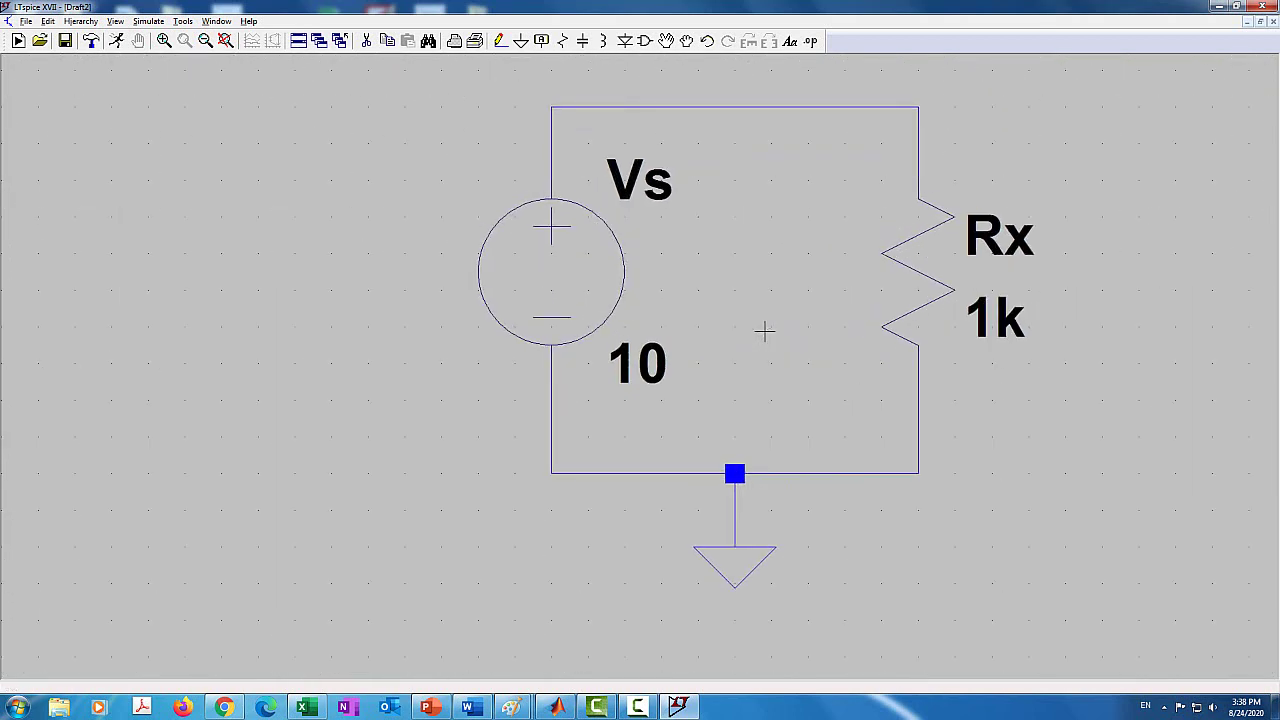
{"action": "left_click_drag", "start_coordinate": [744, 293], "coordinate": [582, 357]}
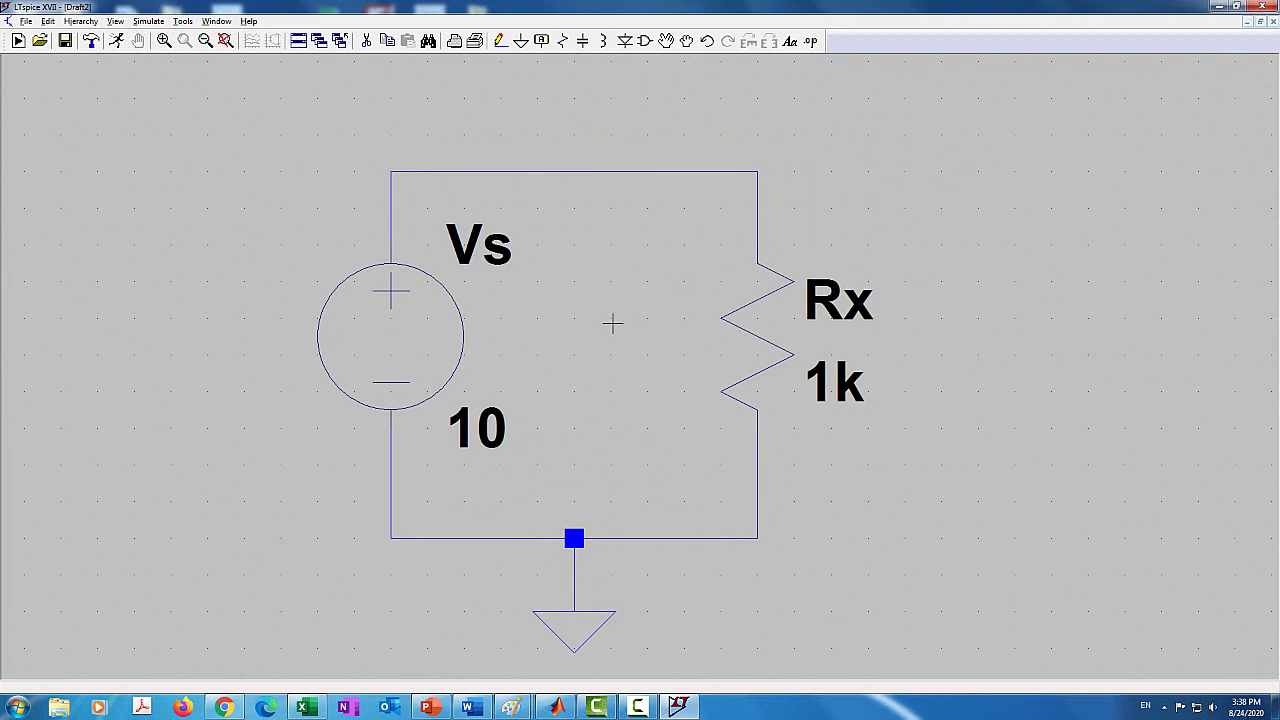
{"action": "left_click_drag", "start_coordinate": [620, 323], "coordinate": [656, 303]}
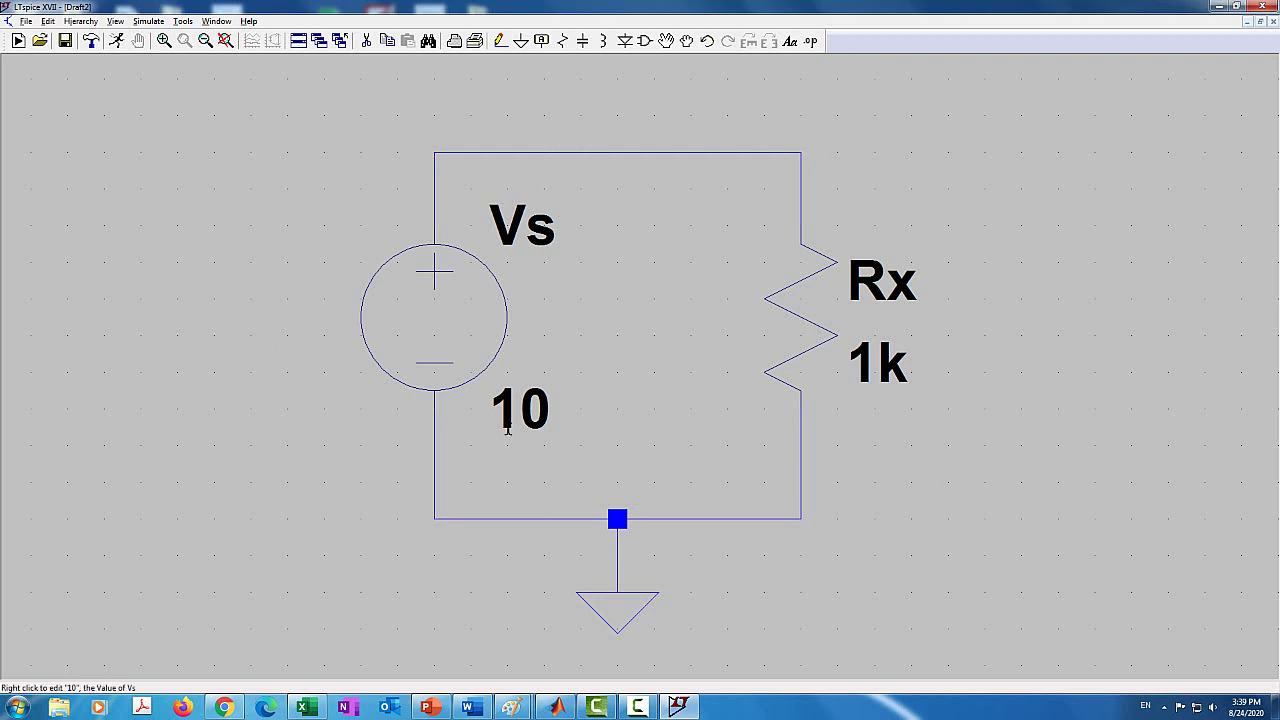
Select DC op pnt as the simulation command to get a .op directive.
{"action": "left_click", "coordinate": [148, 21]}
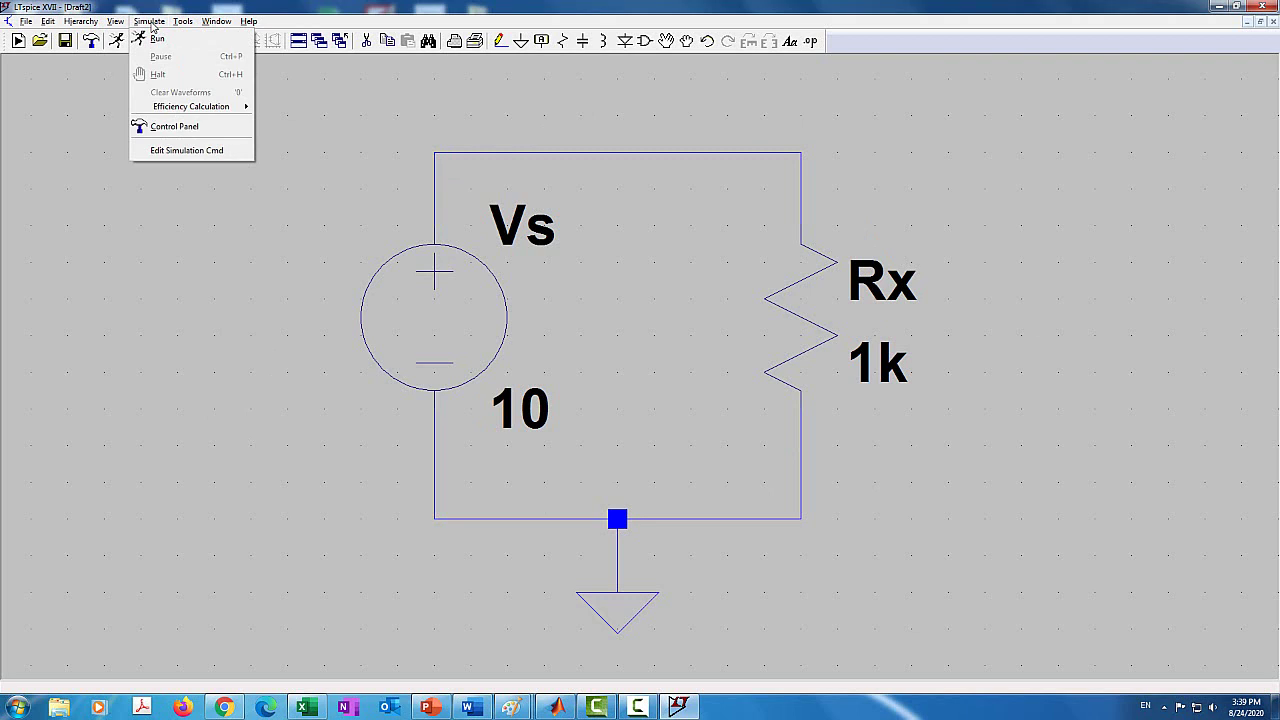
{"action": "left_click", "coordinate": [176, 151]}
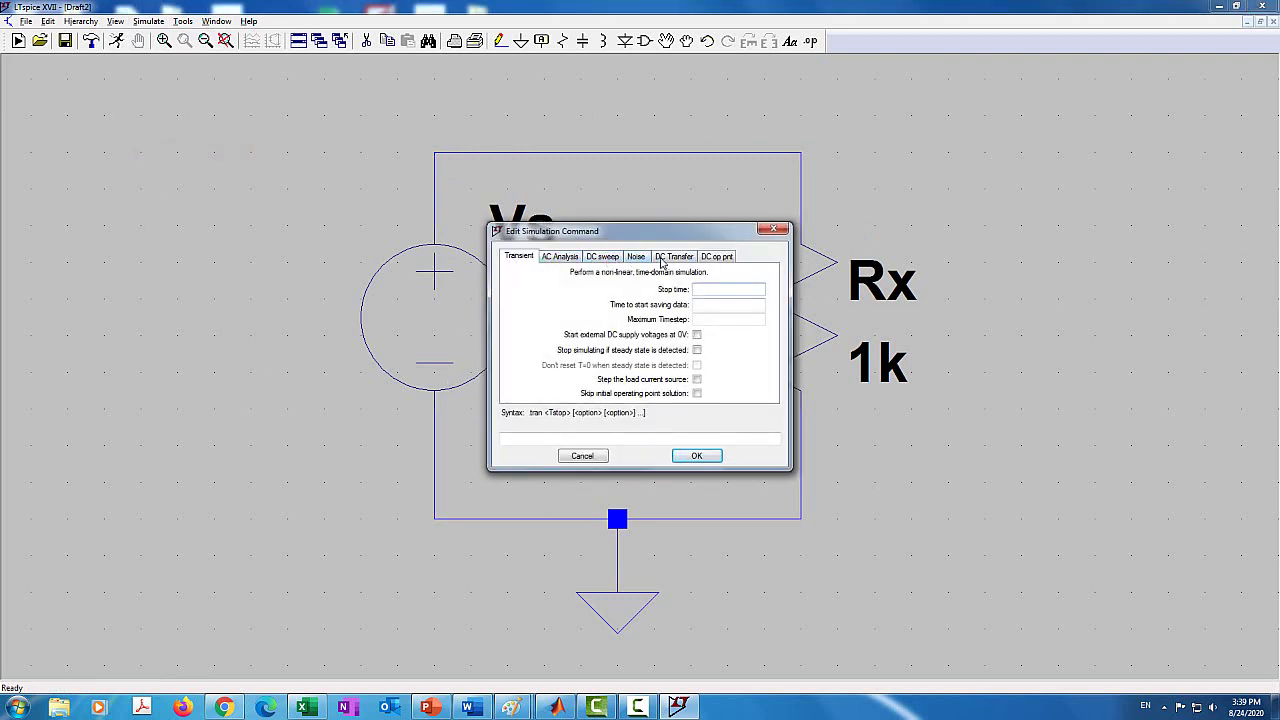
{"action": "left_click", "coordinate": [716, 257]}
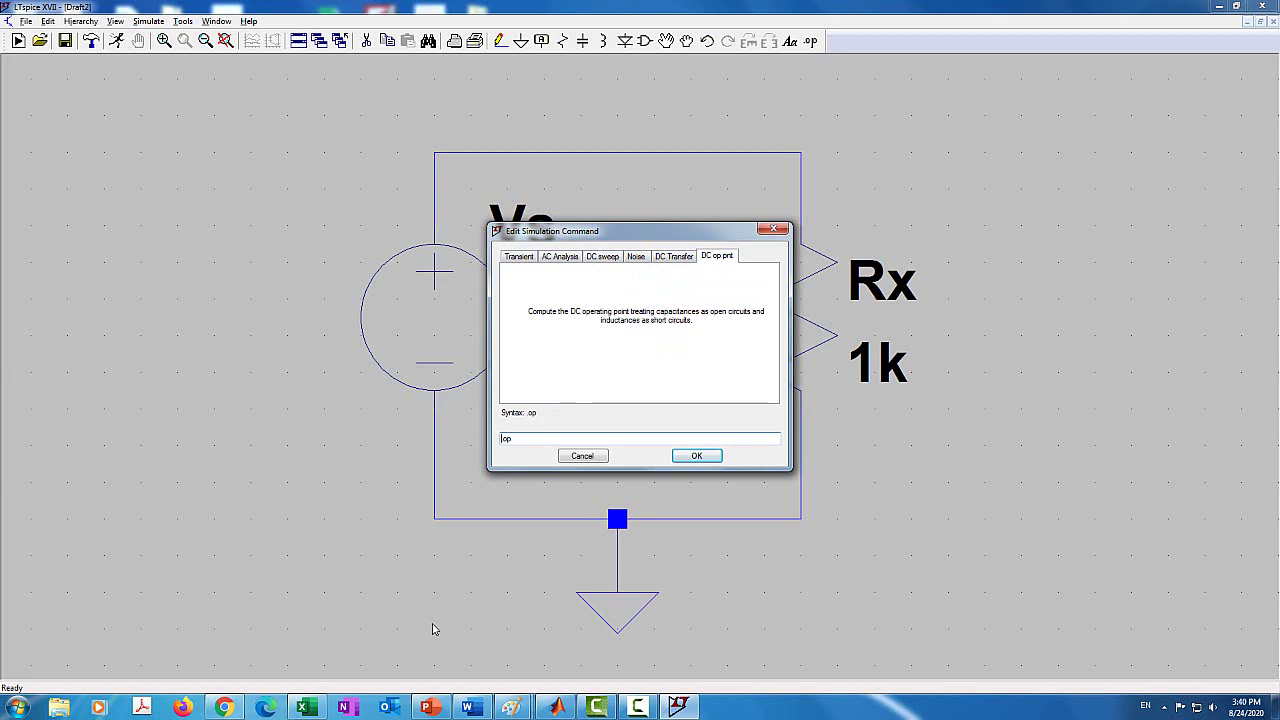
{"action": "left_click", "coordinate": [695, 455]}
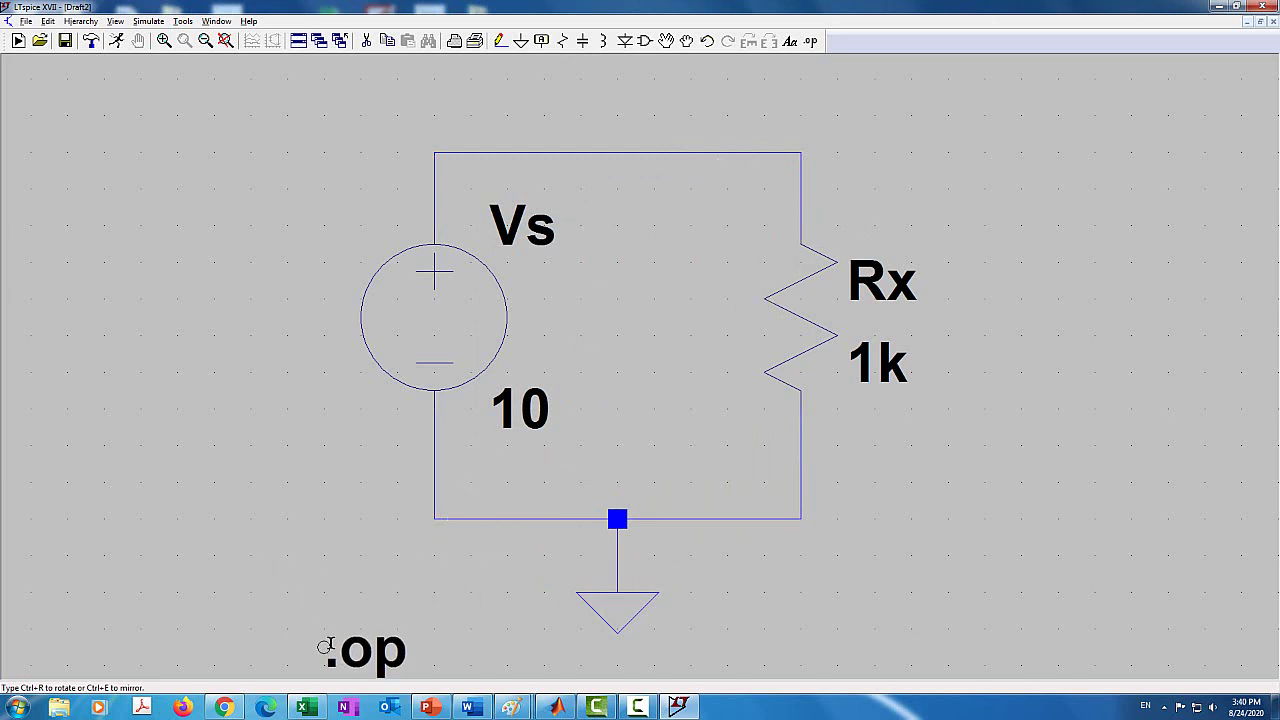
Fix the .op directive on the canvas at the lower left, beneath the grounded Vs–Rx circuit.
{"action": "left_click", "coordinate": [326, 645]}
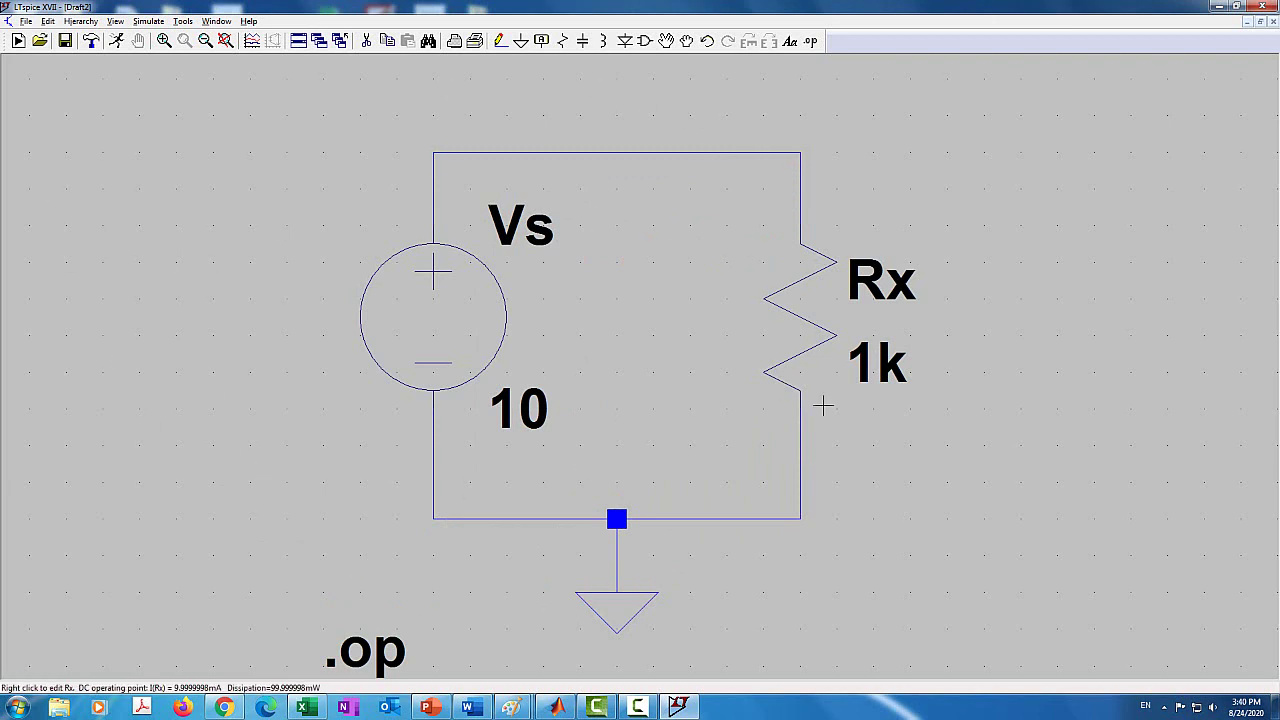
{"action": "mouse_move", "coordinate": [440, 283]}
{"action": "mouse_move", "coordinate": [785, 360]}
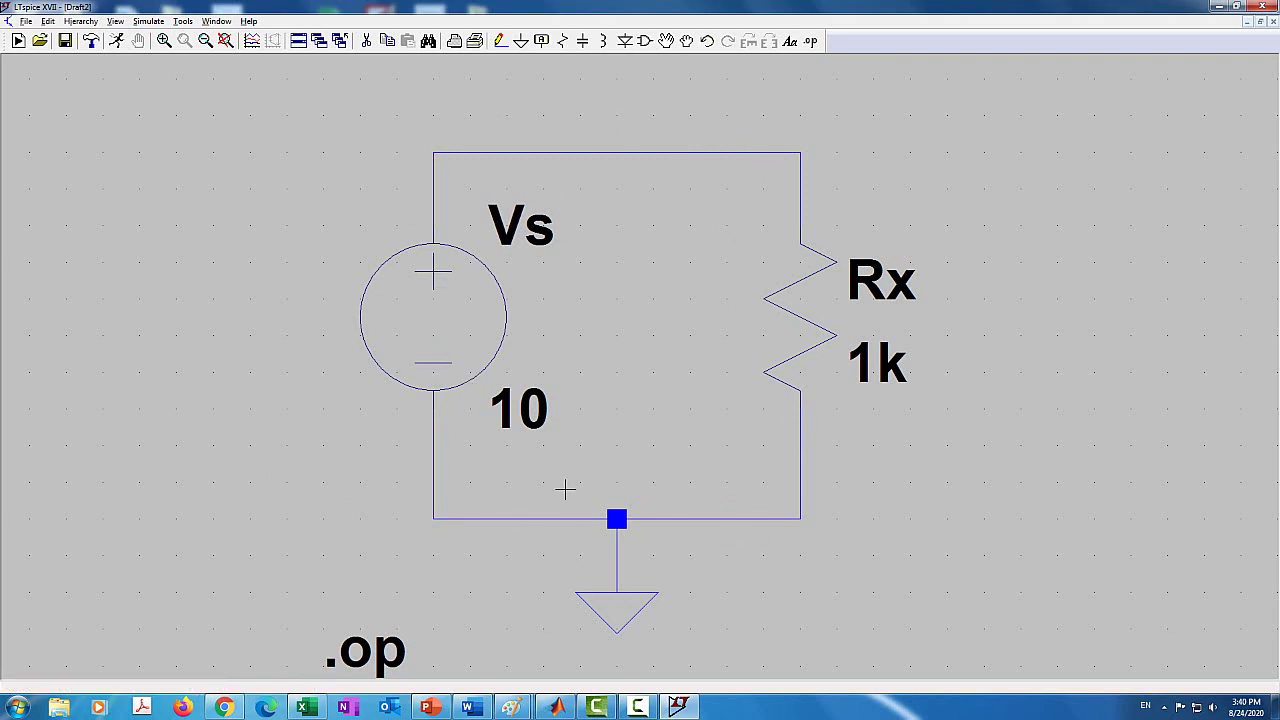
{"action": "mouse_move", "coordinate": [481, 245]}
{"action": "left_click", "coordinate": [113, 21]}
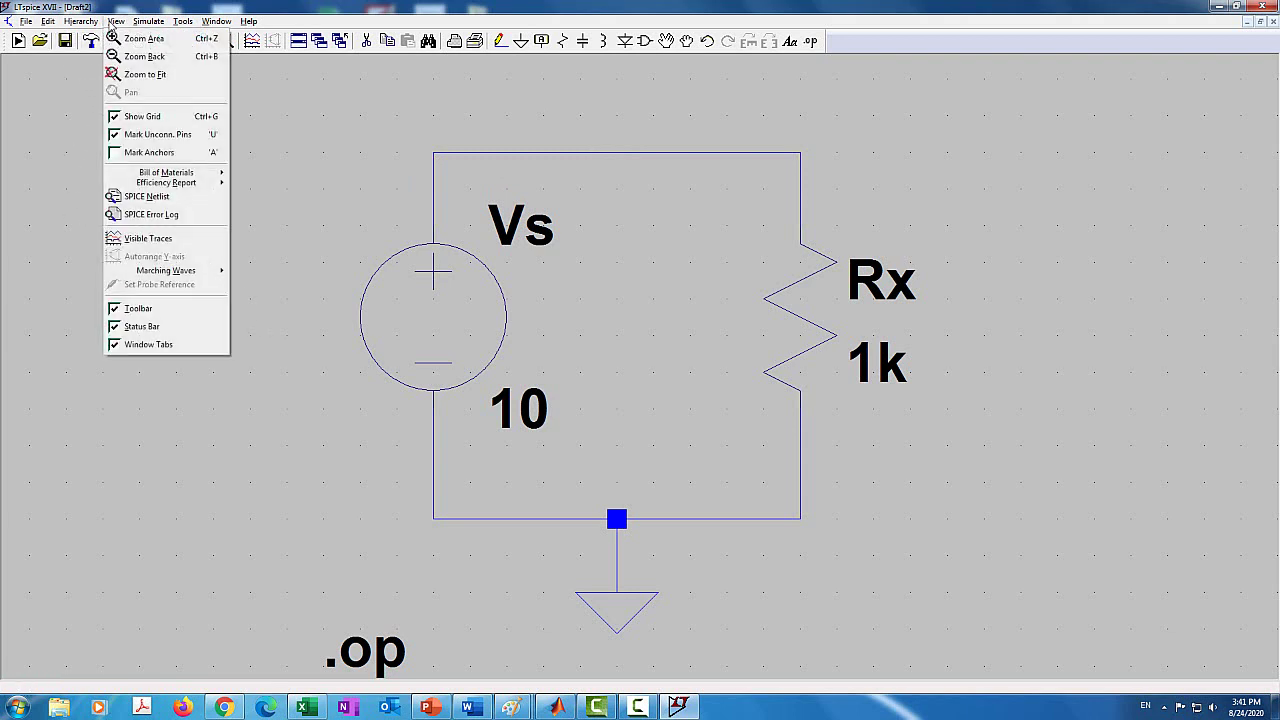
{"action": "left_click", "coordinate": [133, 200]}
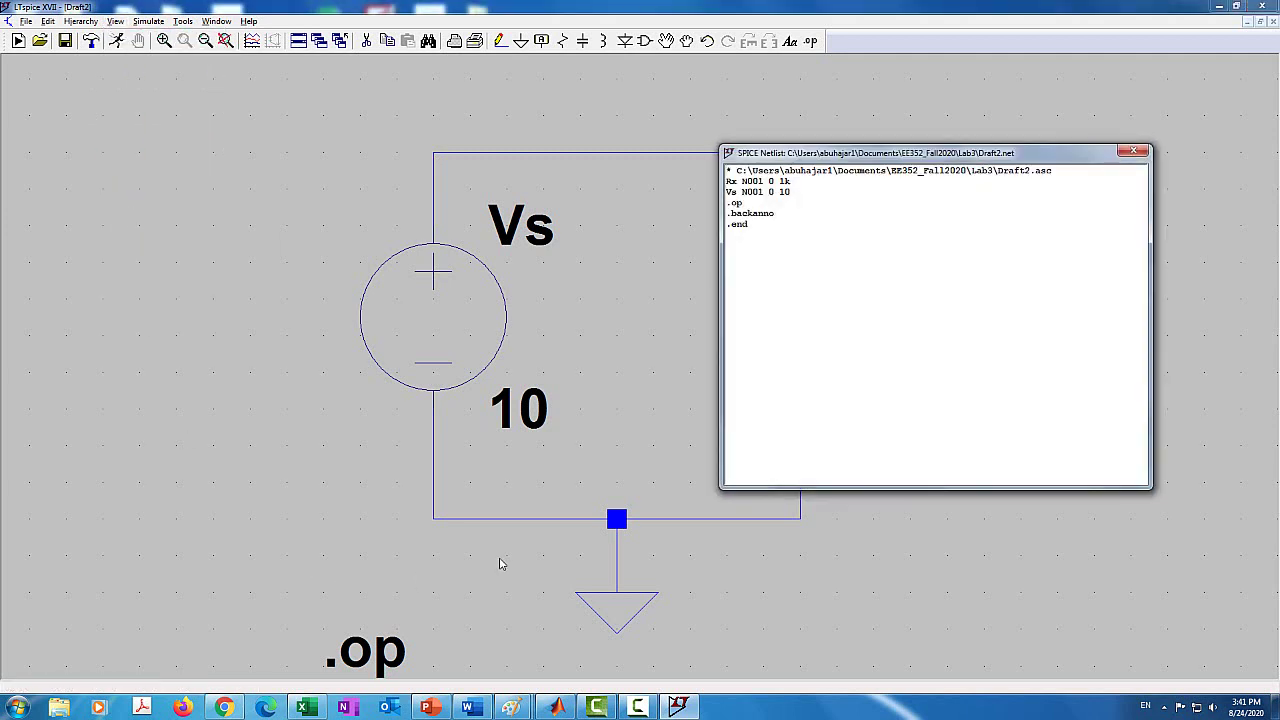
{"action": "left_click_drag", "start_coordinate": [826, 163], "coordinate": [1025, 150]}
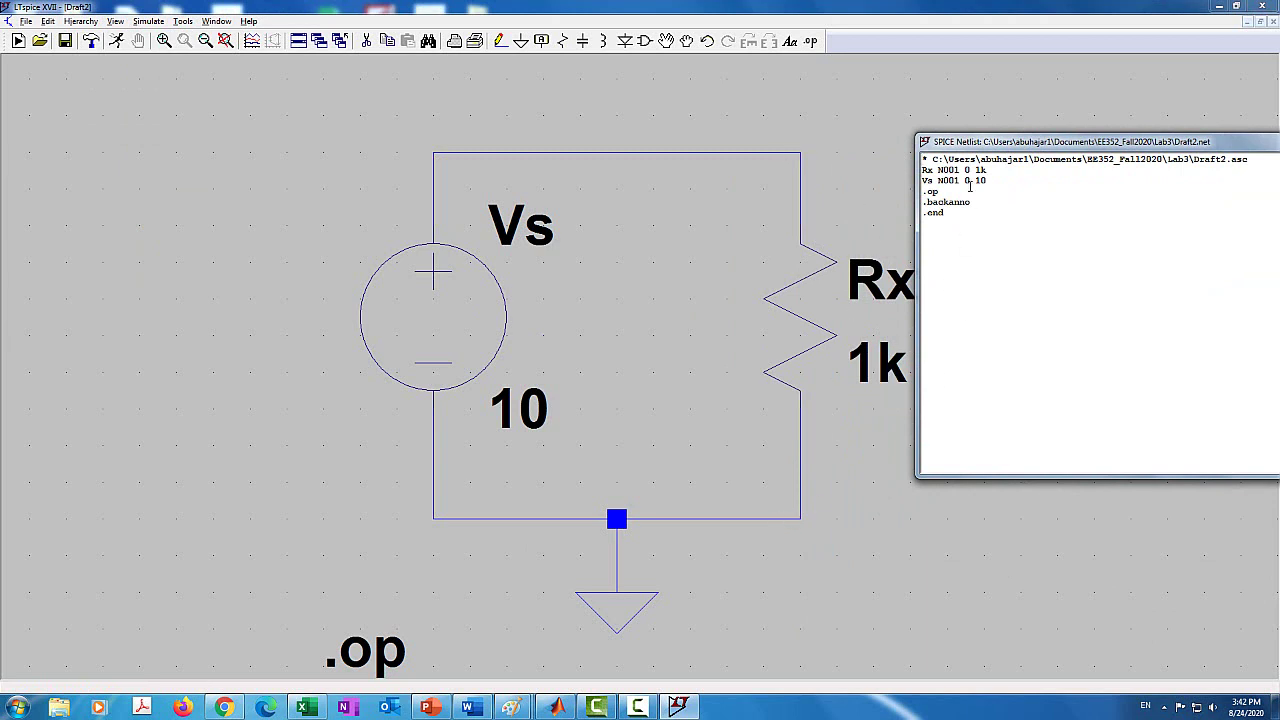
{"action": "left_click_drag", "start_coordinate": [988, 170], "coordinate": [921, 170]}
{"action": "left_click_drag", "start_coordinate": [992, 181], "coordinate": [910, 188]}
{"action": "left_click_drag", "start_coordinate": [947, 192], "coordinate": [924, 190]}
{"action": "left_click_drag", "start_coordinate": [1130, 142], "coordinate": [558, 173]}
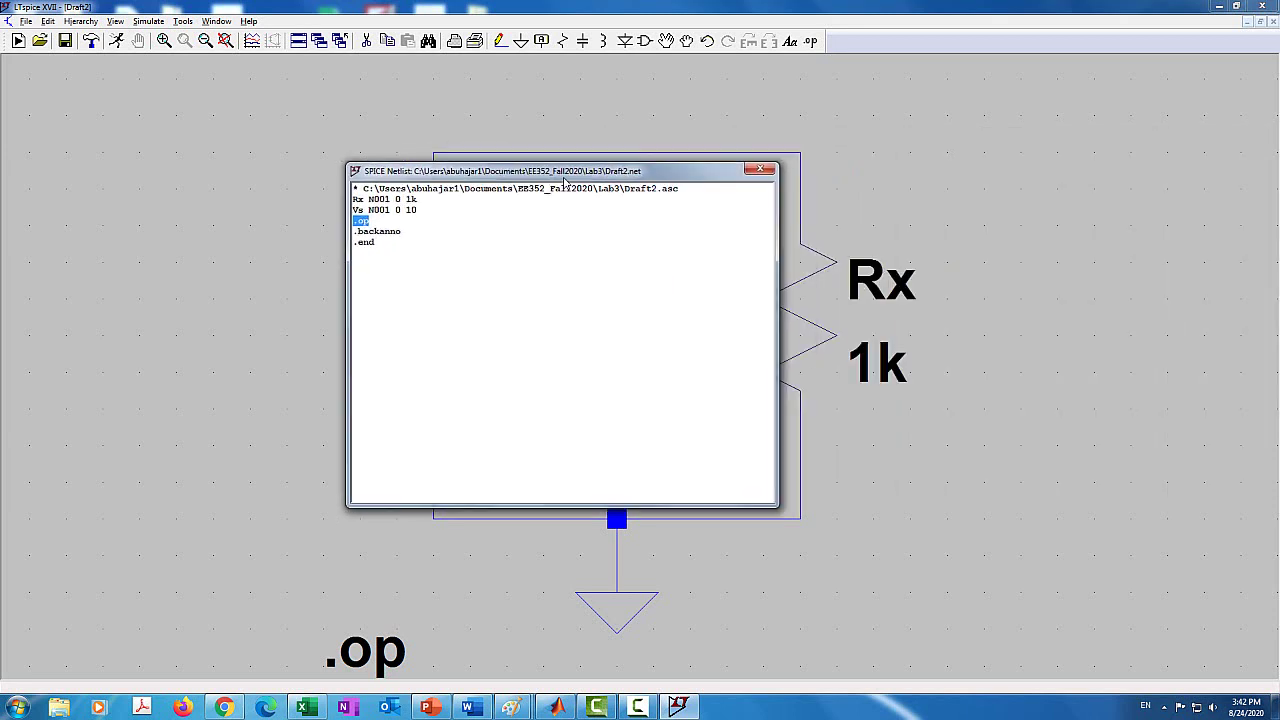
{"action": "left_click", "coordinate": [757, 172]}
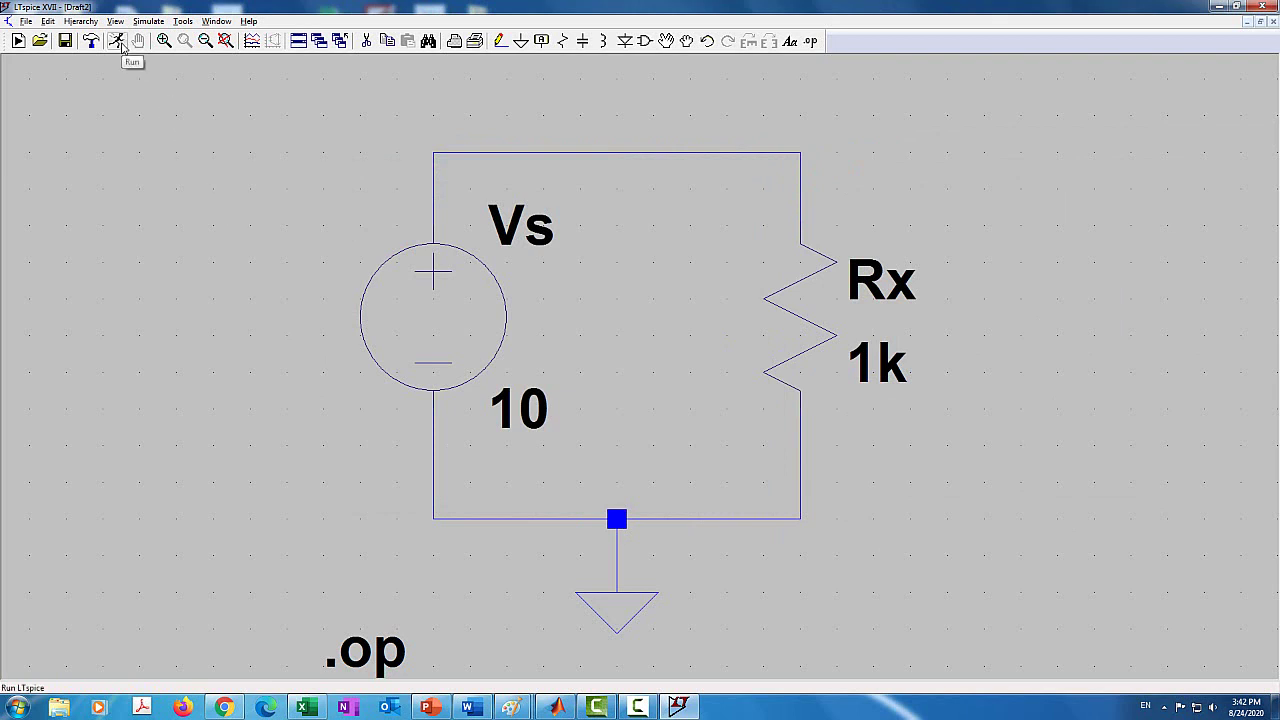
Run the operating point simulation and check V(n001) = 10, I(Rx) = 0.01 and I(Vs) = −0.01.
{"action": "left_click", "coordinate": [117, 40]}
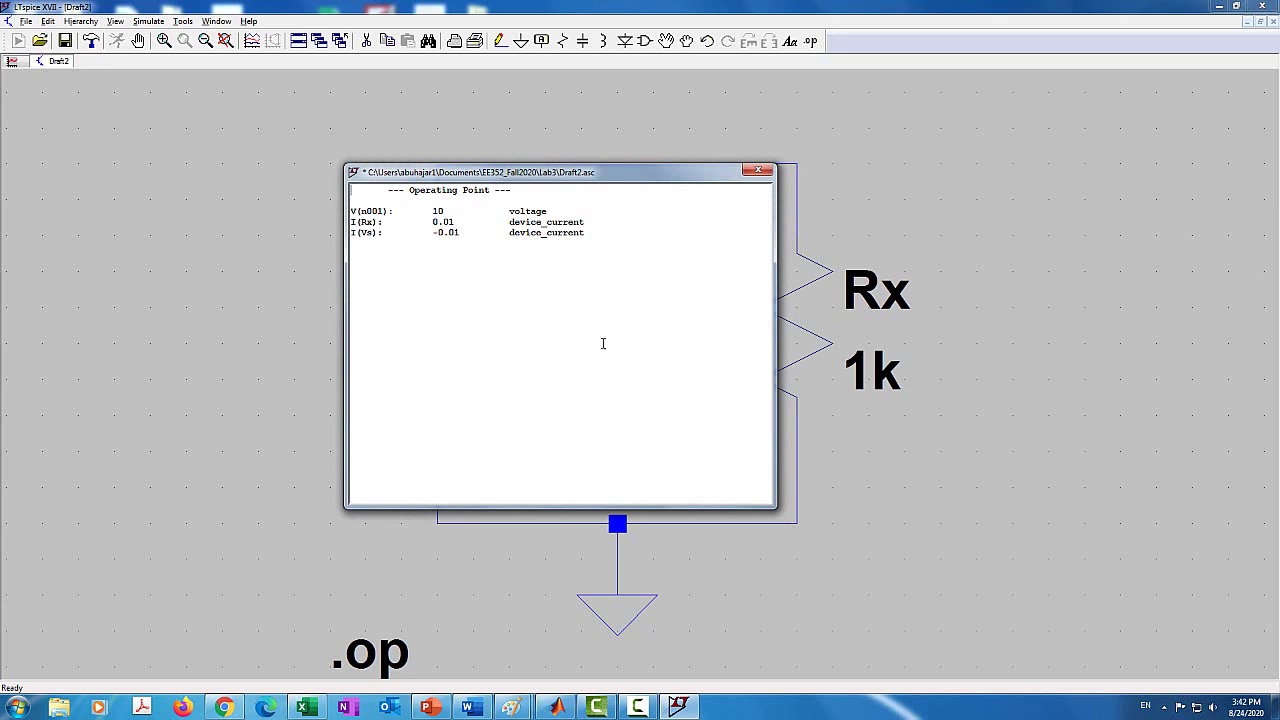
{"action": "left_click_drag", "start_coordinate": [515, 178], "coordinate": [1026, 127]}
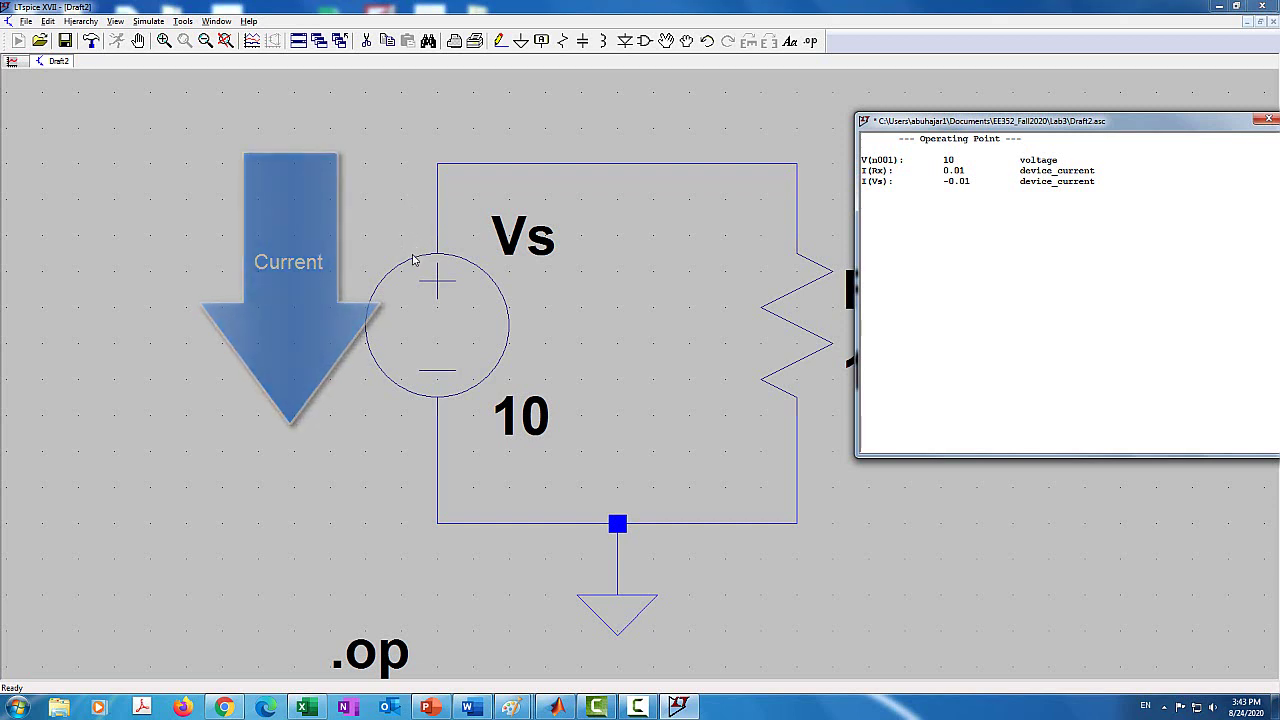
{"action": "left_click_drag", "start_coordinate": [998, 121], "coordinate": [1126, 121]}
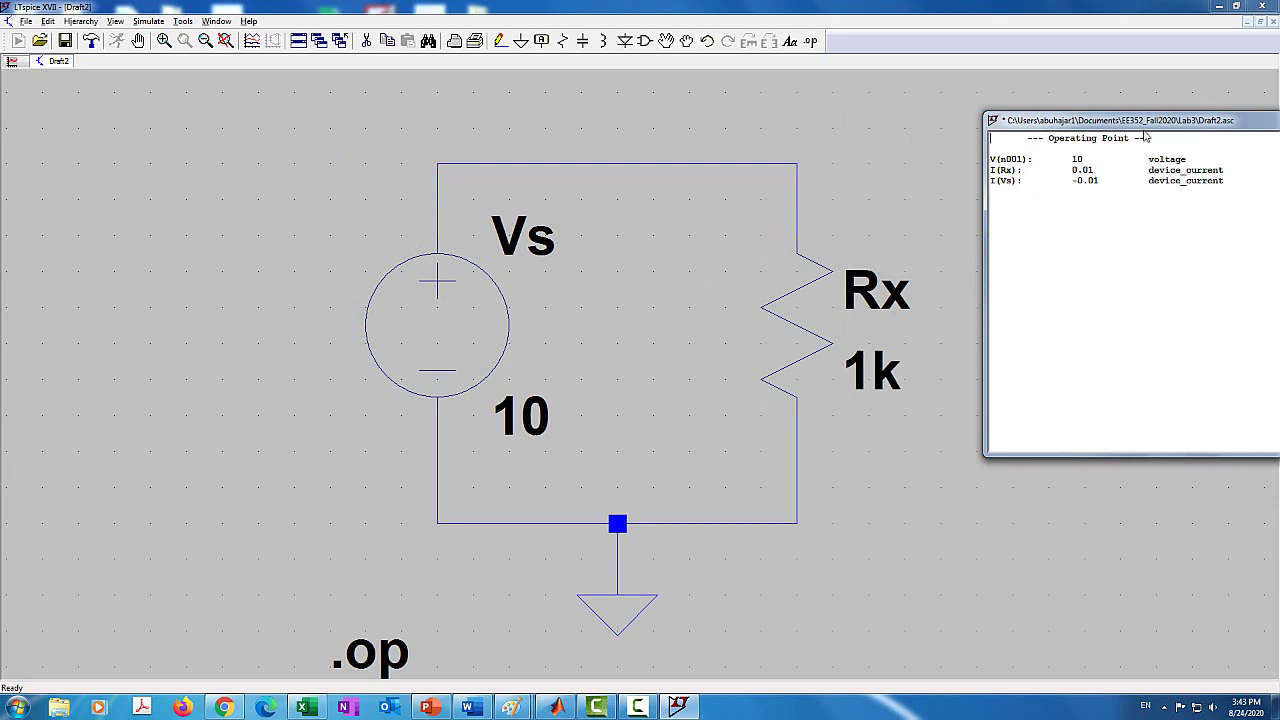
{"action": "left_click_drag", "start_coordinate": [1264, 130], "coordinate": [937, 225]}
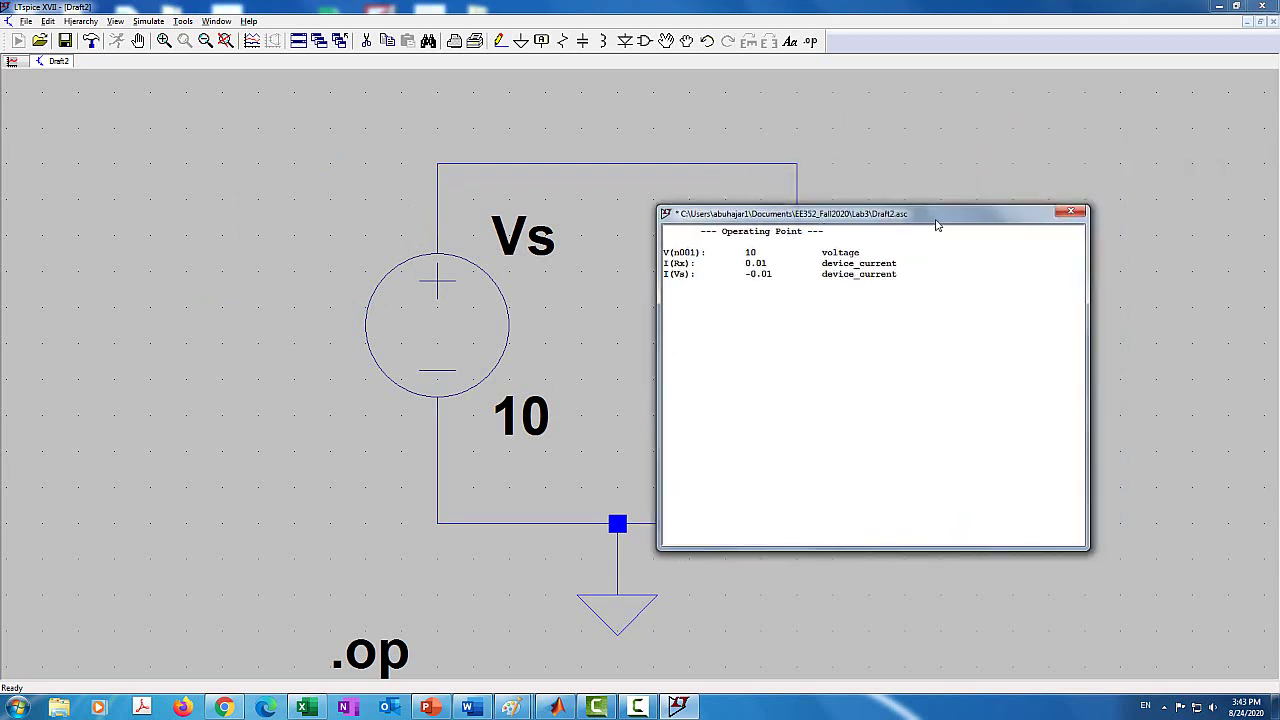
{"action": "left_click", "coordinate": [1070, 212]}
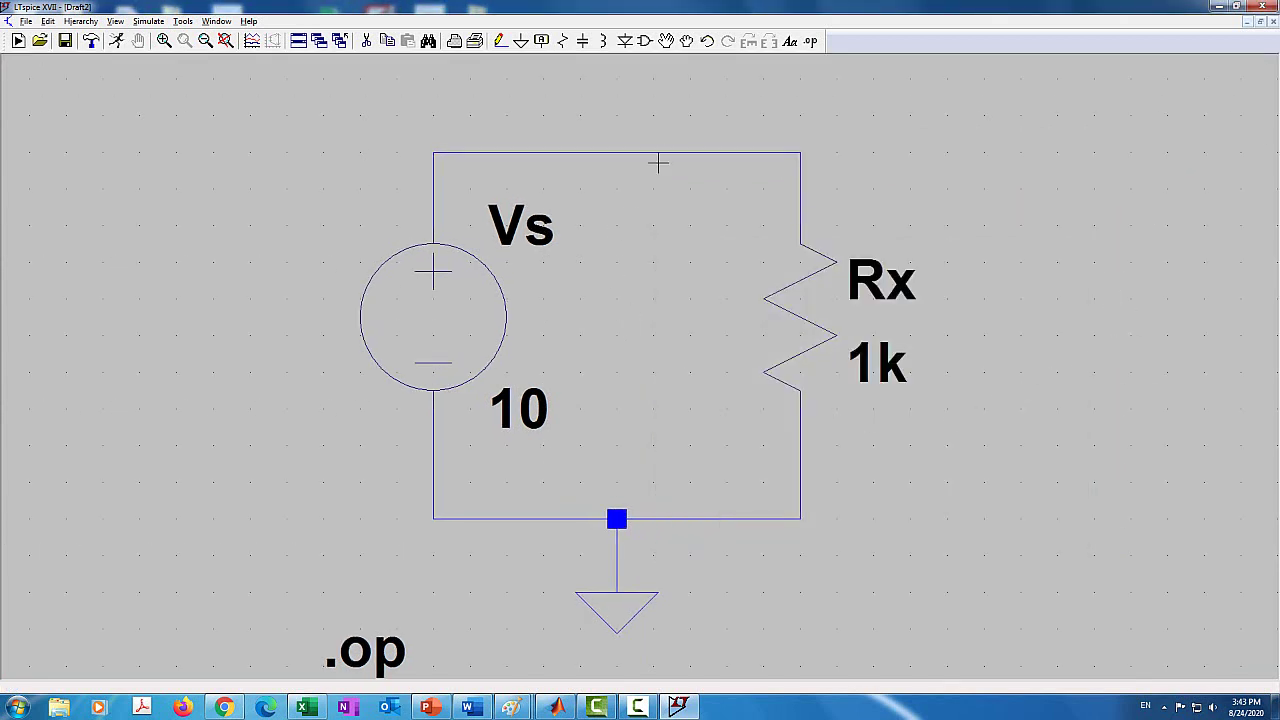
{"action": "mouse_move", "coordinate": [663, 155]}
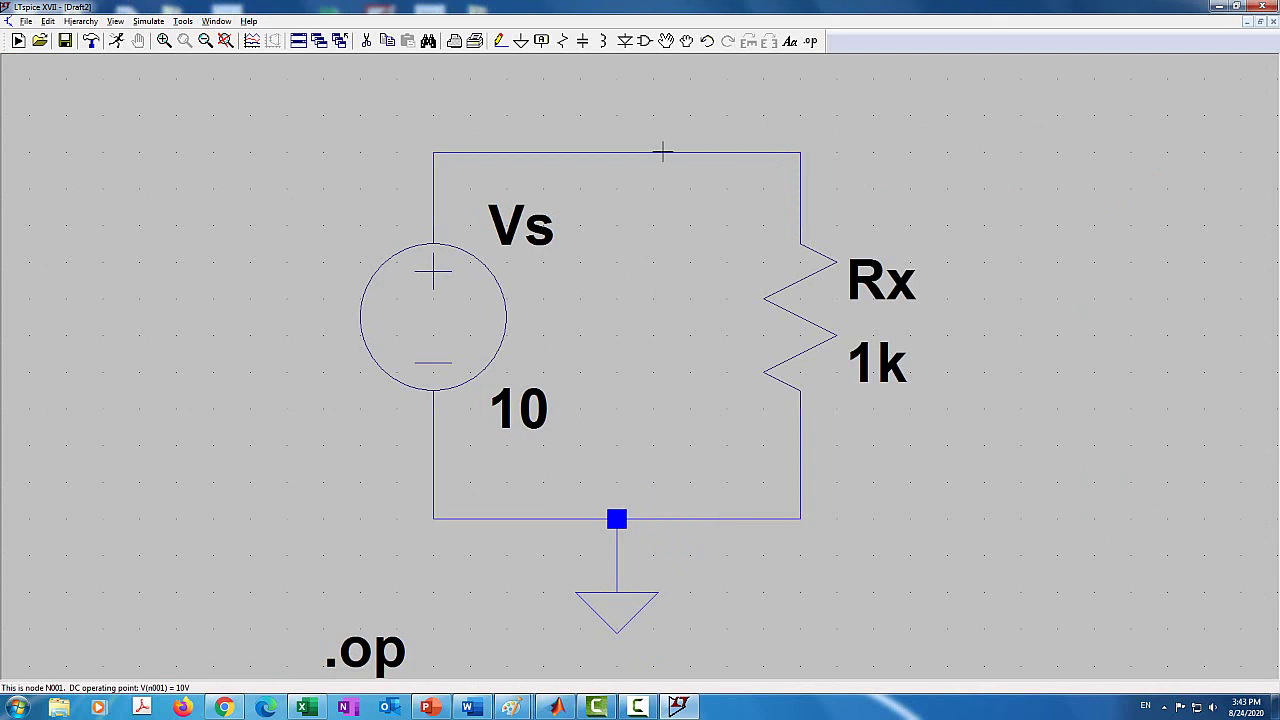
Place a 10V operating-point data label above the top wire, node N001.
{"action": "right_click", "coordinate": [663, 152]}
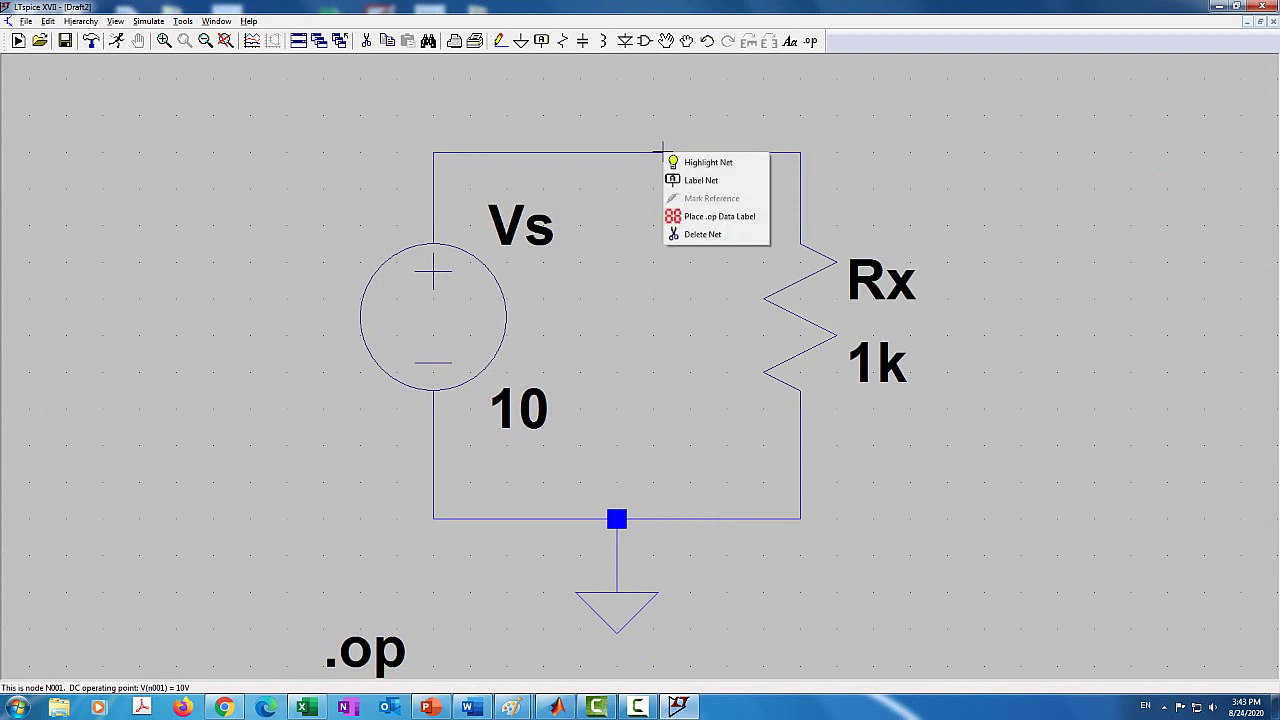
{"action": "left_click", "coordinate": [719, 217]}
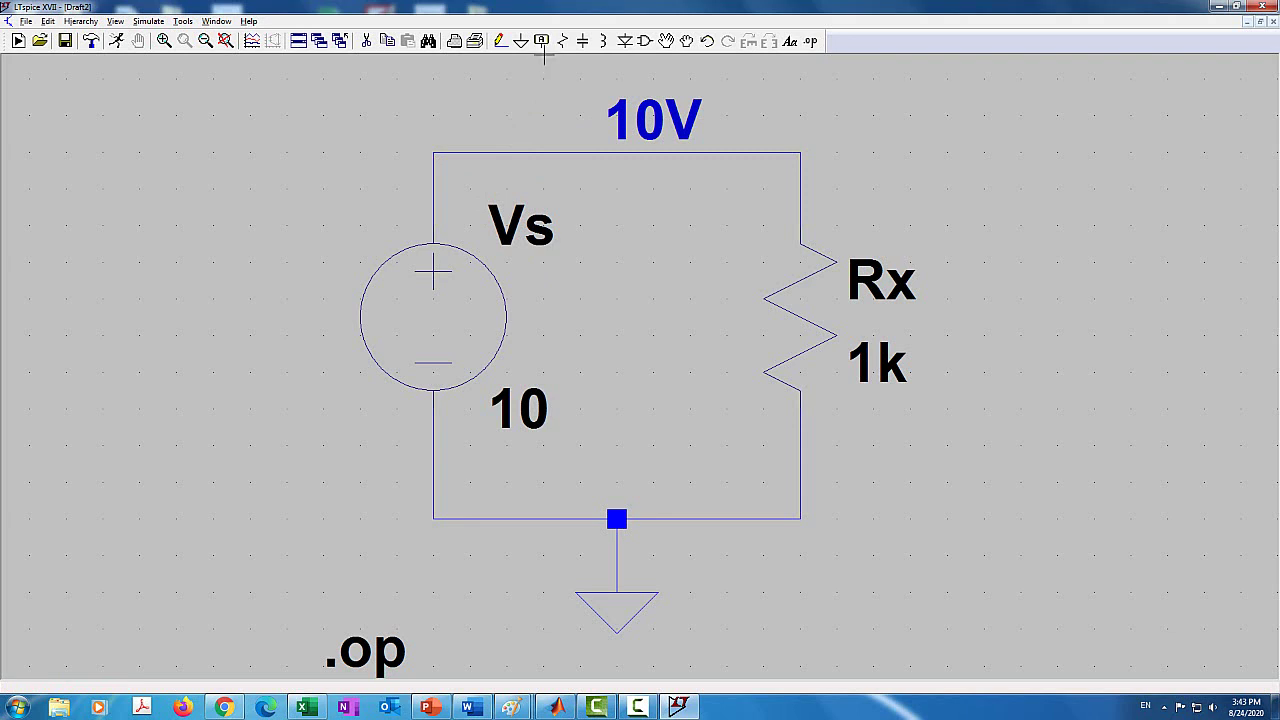
Attach net label V1 to the top wire, whose voltage readout now shows ???
{"action": "right_click", "coordinate": [571, 151]}
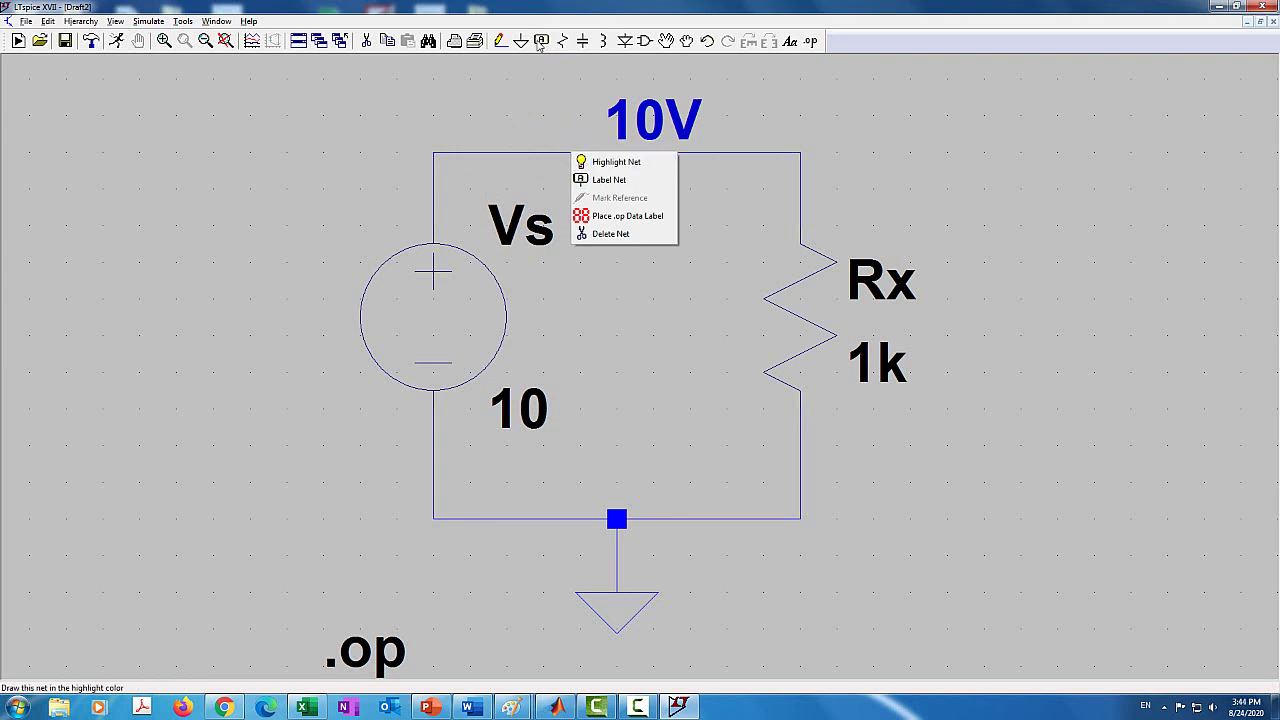
{"action": "left_click", "coordinate": [595, 180]}
{"action": "type", "text": "V1"}
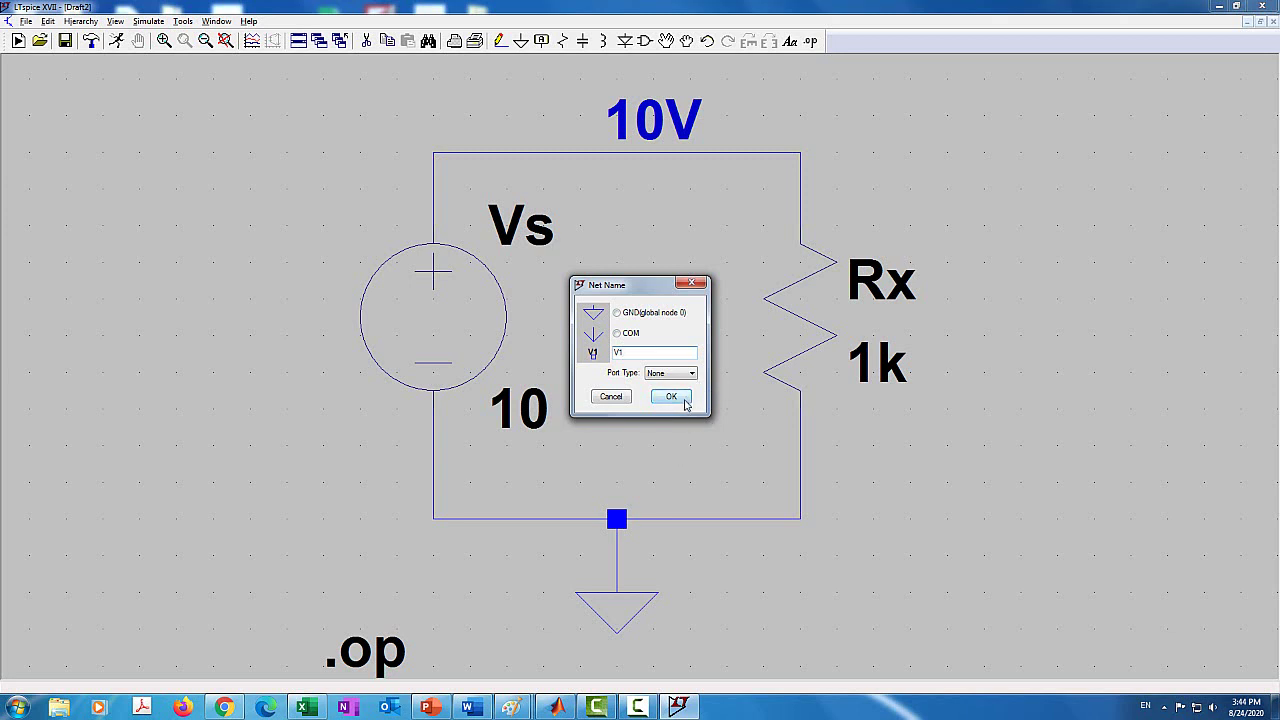
{"action": "left_click", "coordinate": [685, 401]}
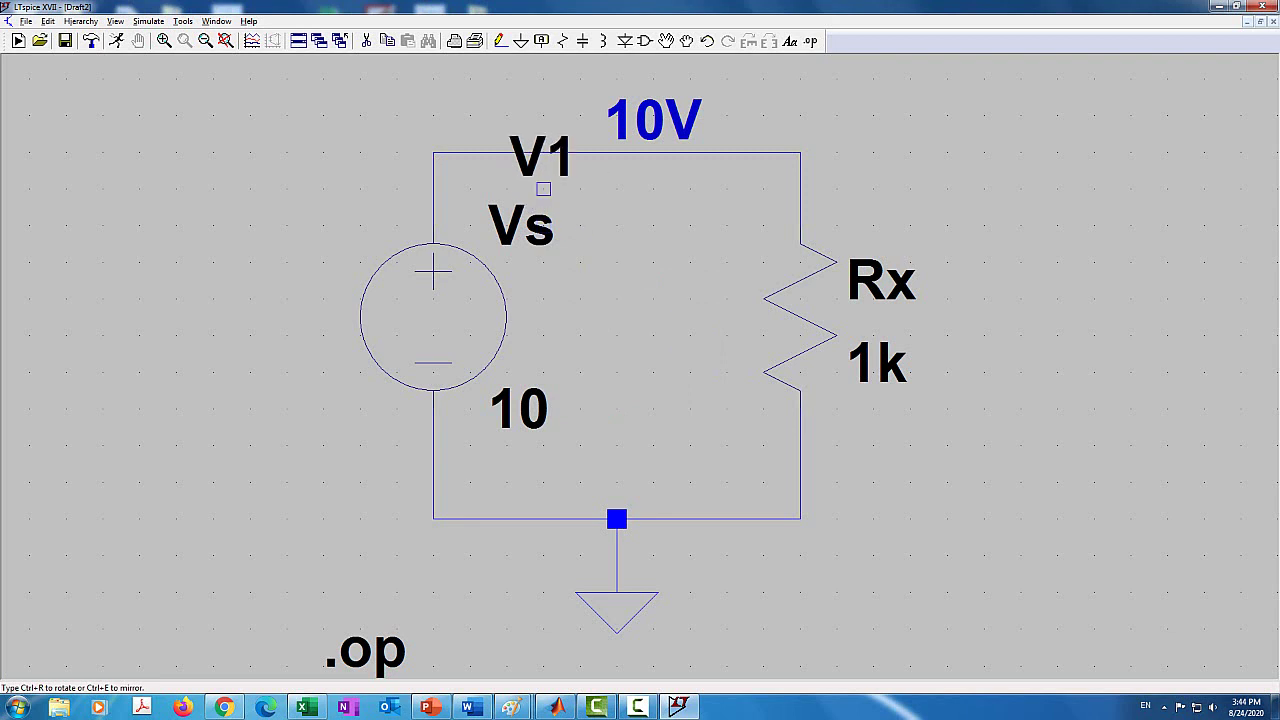
{"action": "left_click", "coordinate": [543, 152]}
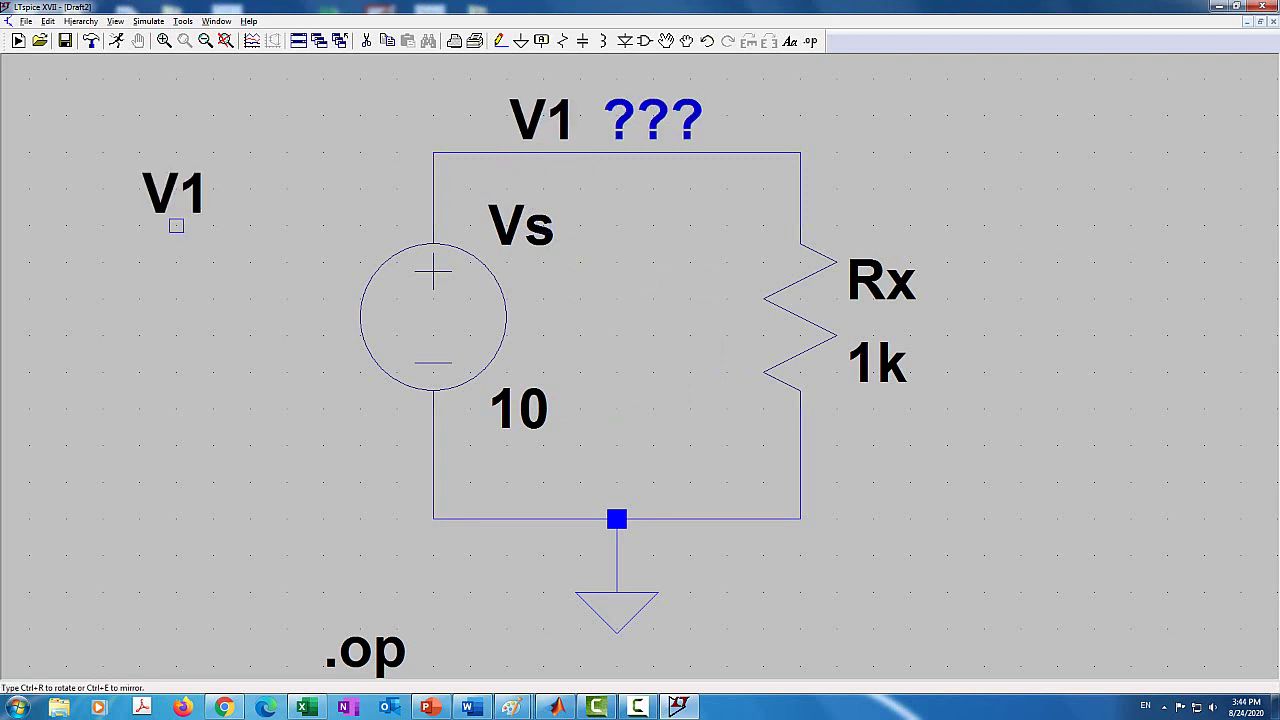
{"action": "key", "text": "Escape"}
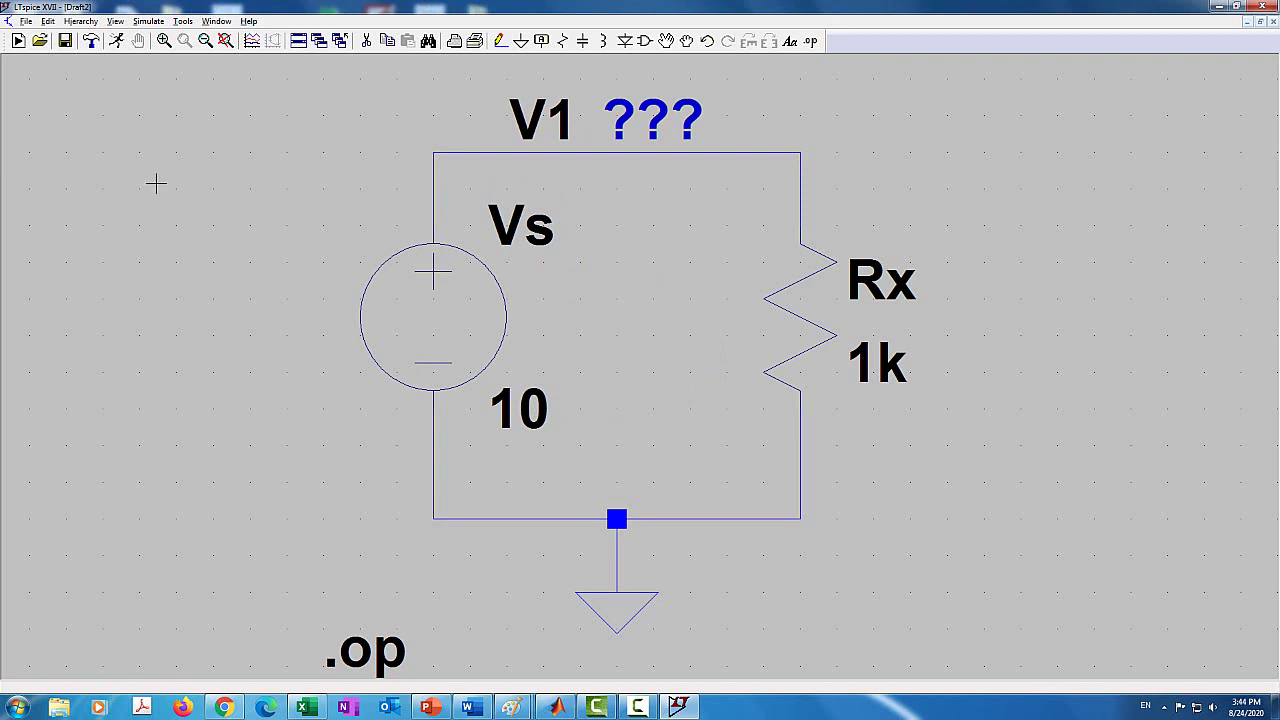
{"action": "left_click", "coordinate": [116, 21]}
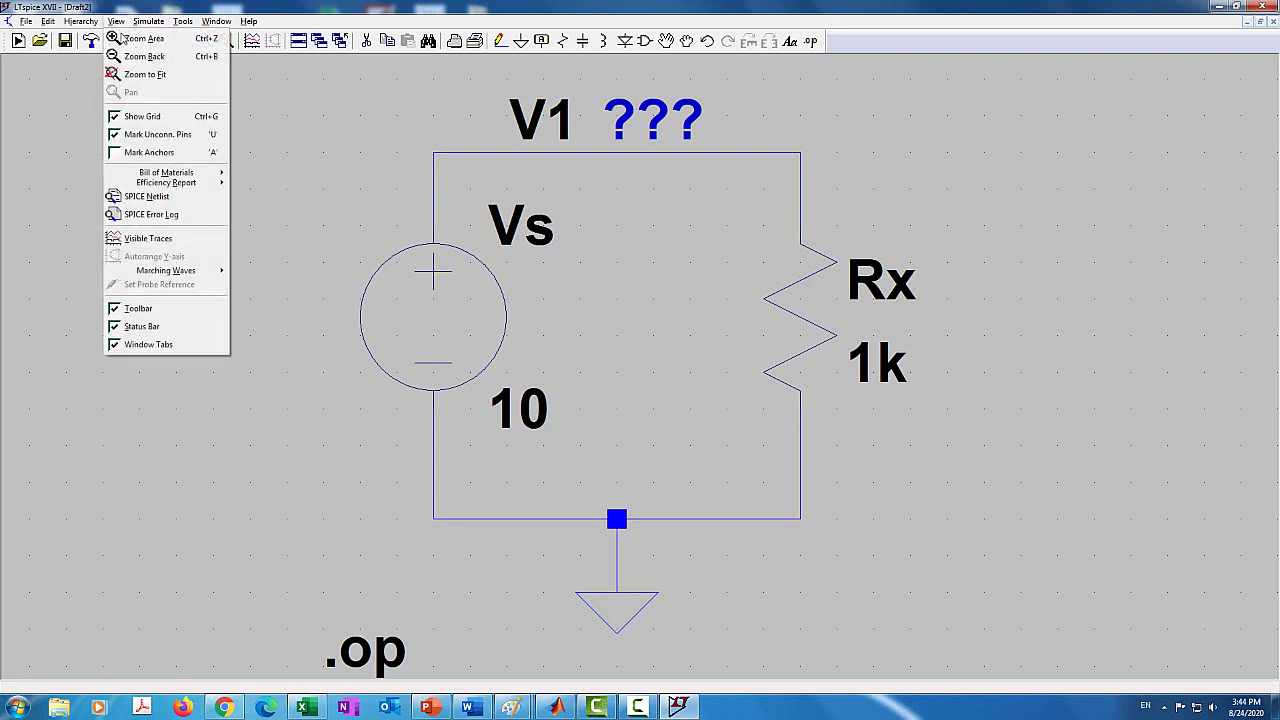
{"action": "left_click", "coordinate": [146, 197]}
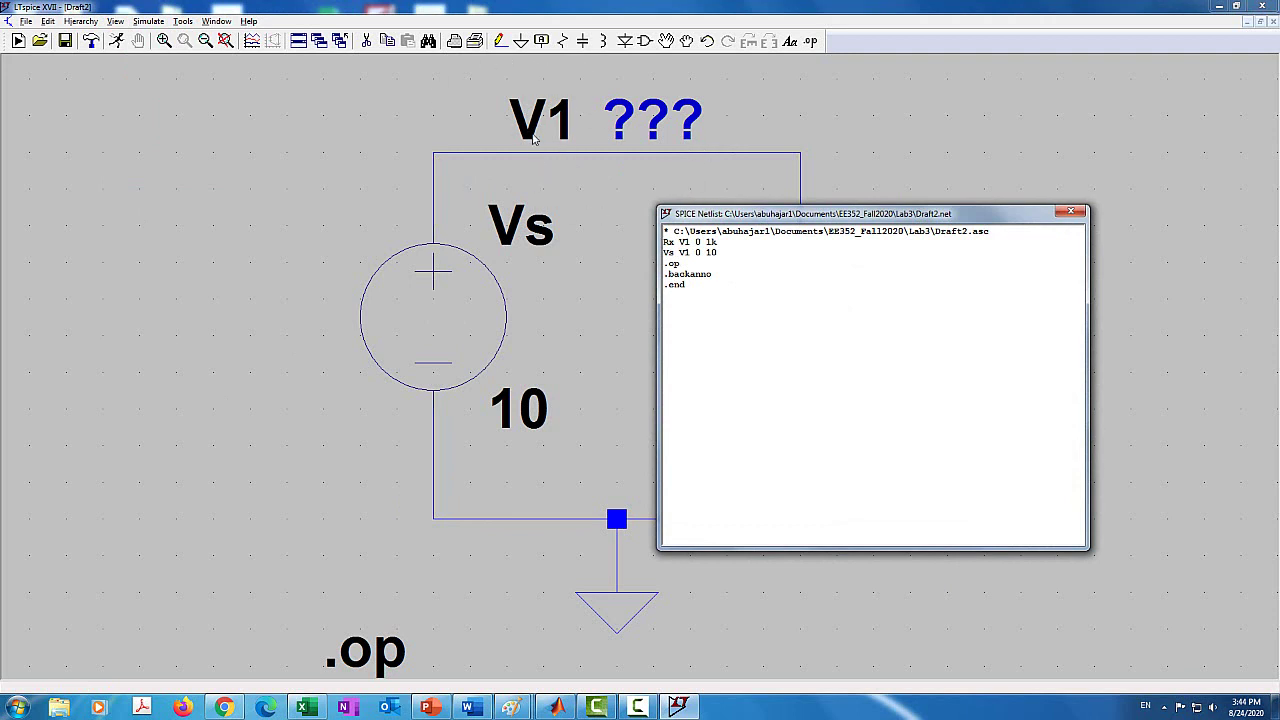
{"action": "left_click", "coordinate": [1070, 211]}
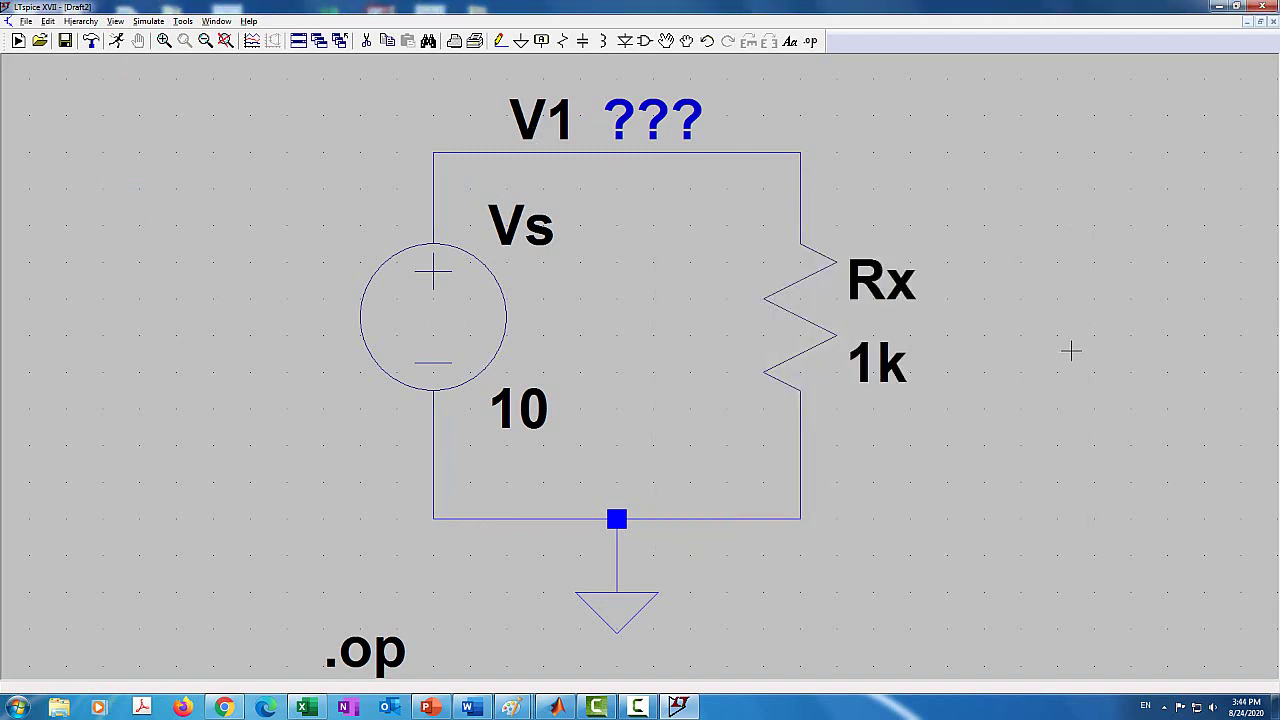
Re-run the operating point simulation, confirming V(v1) = 10 so the V1 readout shows 10V.
{"action": "left_click", "coordinate": [116, 41]}
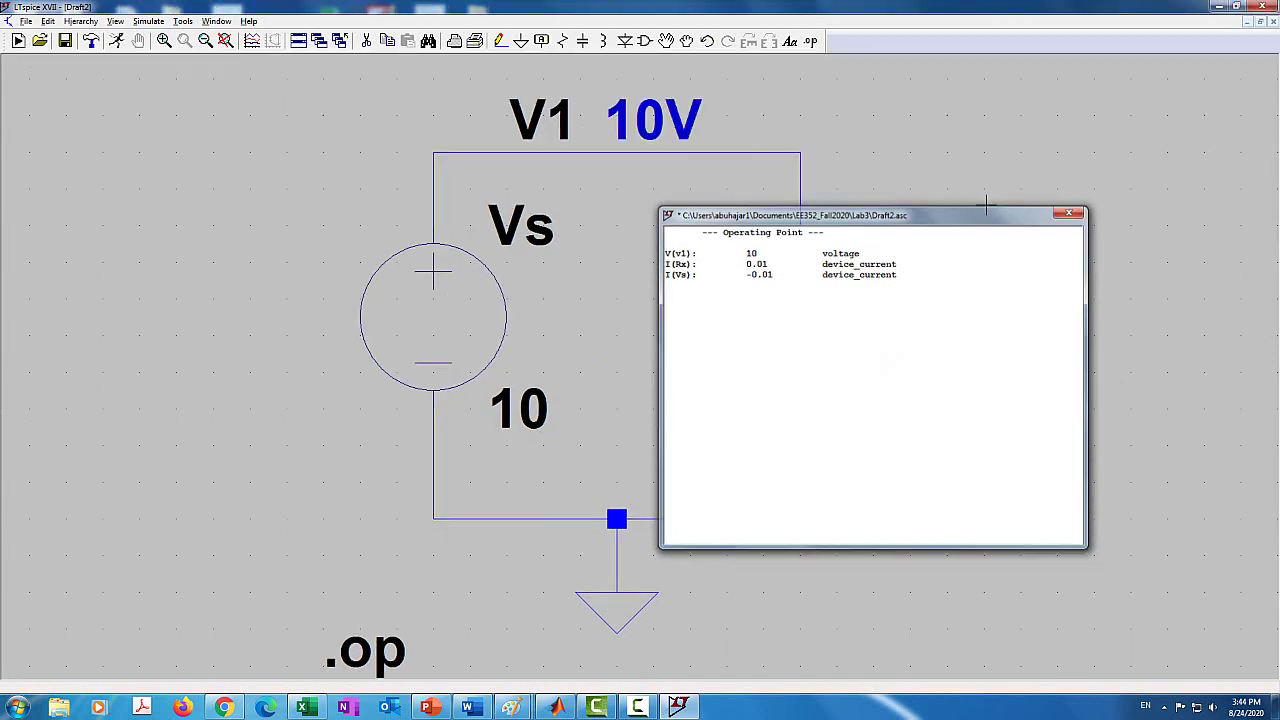
{"action": "left_click", "coordinate": [1070, 211]}
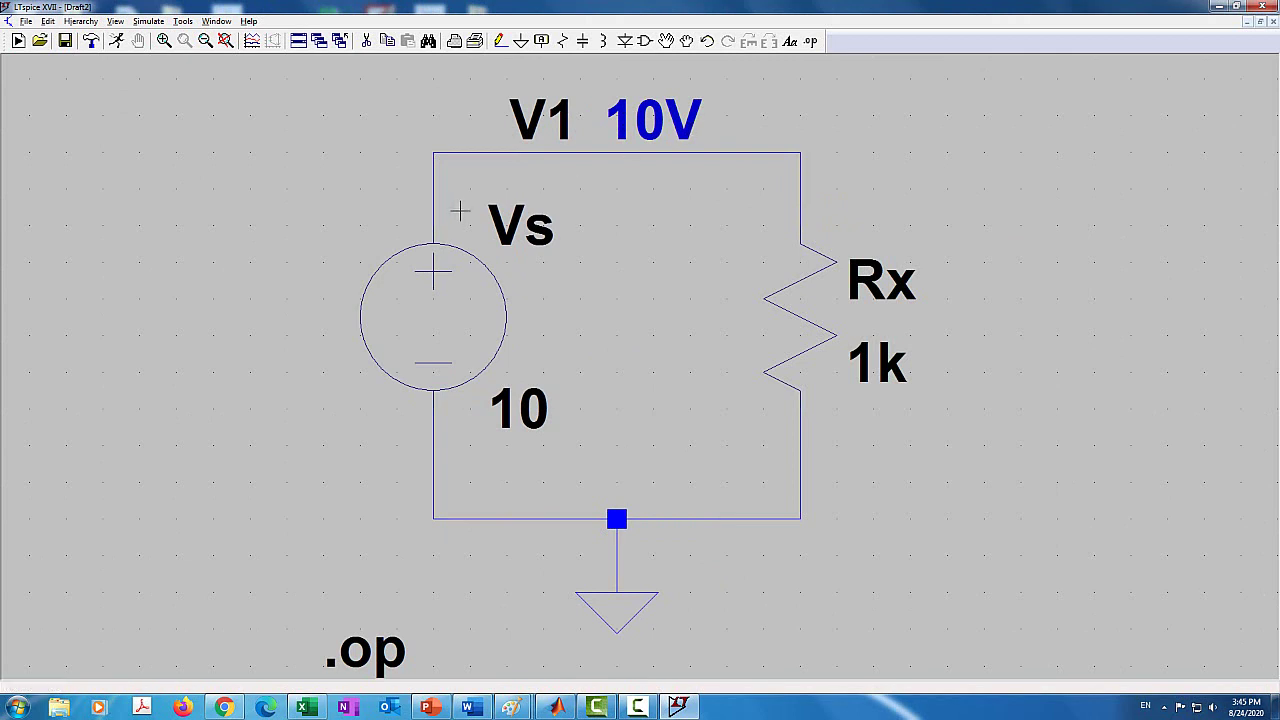
{"action": "left_click", "coordinate": [116, 41]}
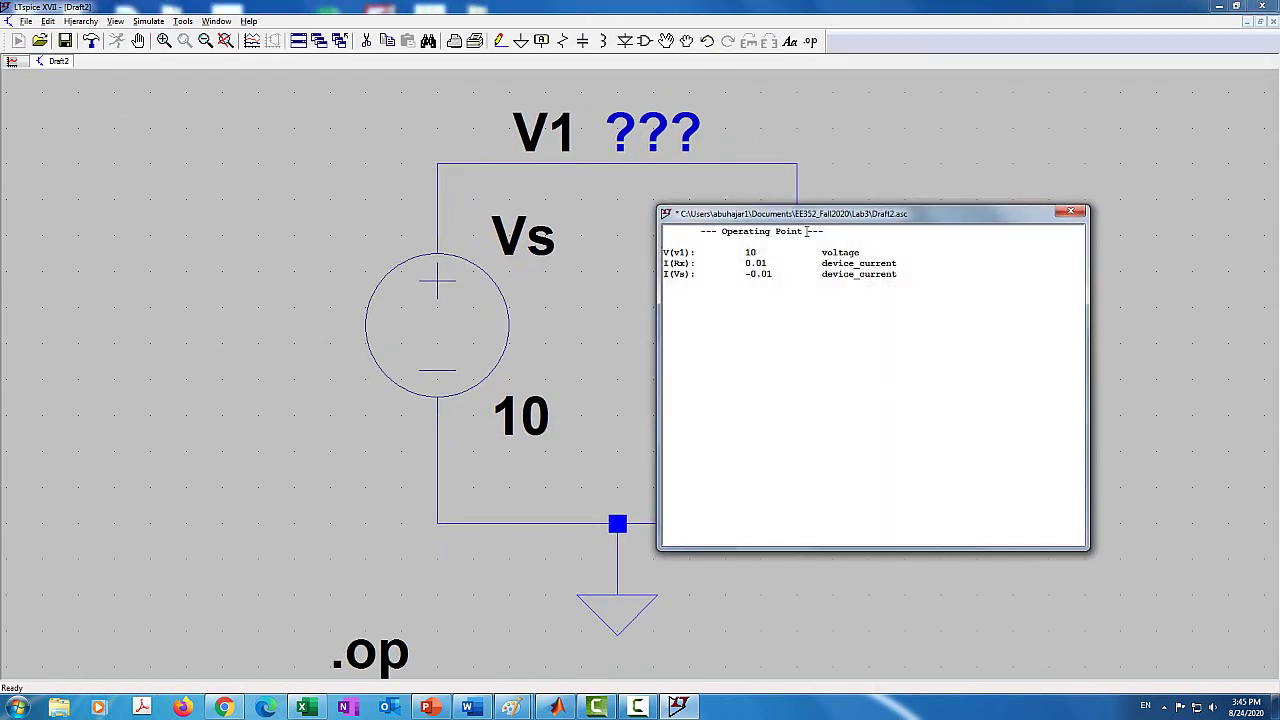
{"action": "left_click_drag", "start_coordinate": [808, 218], "coordinate": [1010, 122]}
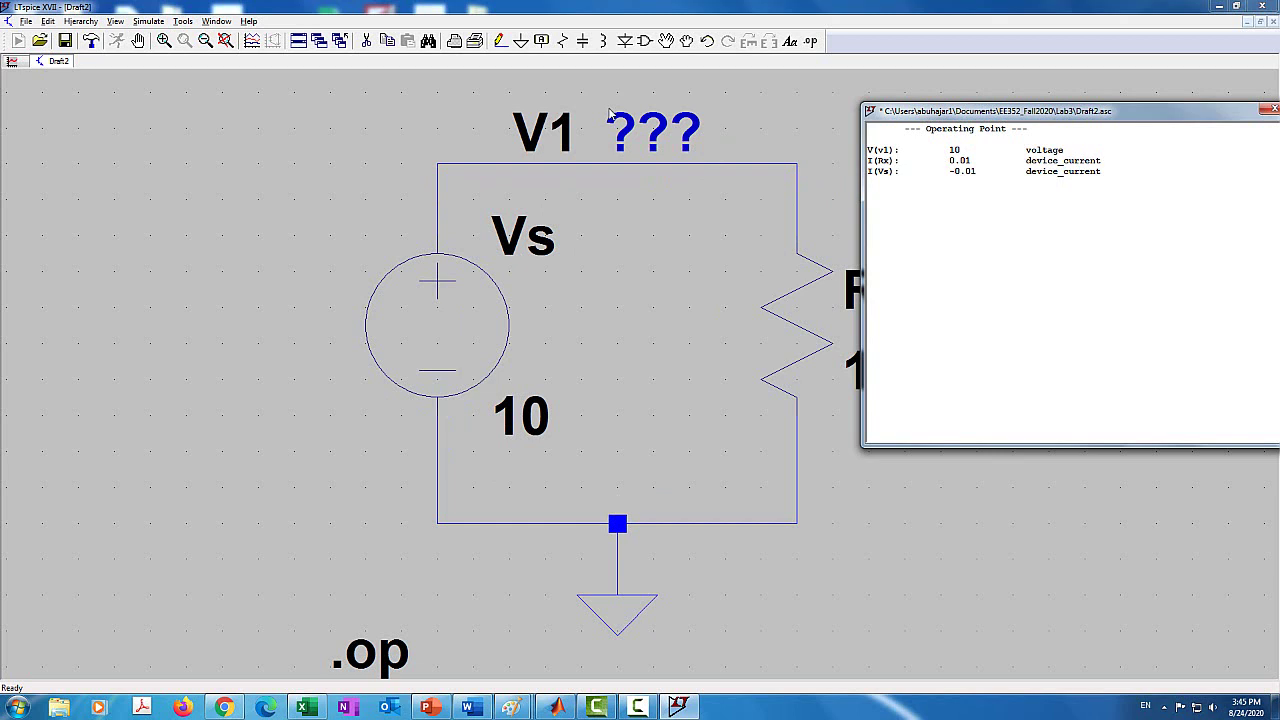
{"action": "left_click_drag", "start_coordinate": [1025, 122], "coordinate": [80, 162]}
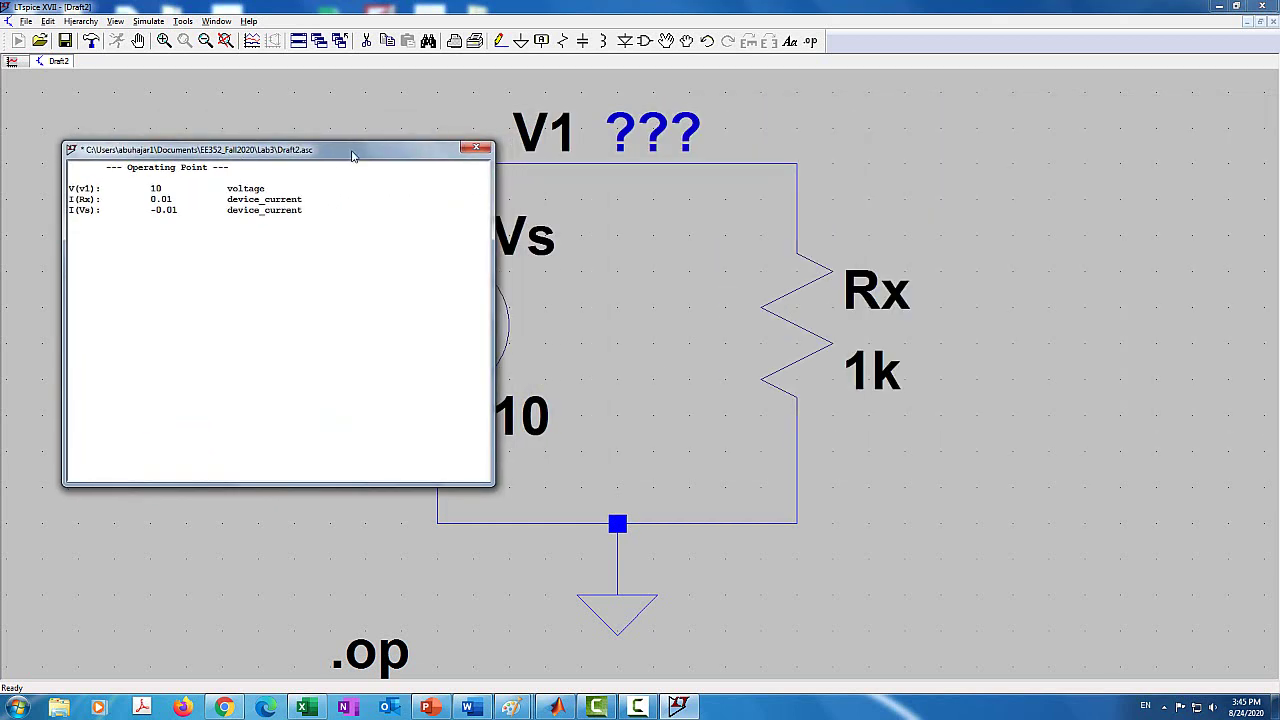
{"action": "left_click", "coordinate": [476, 147]}
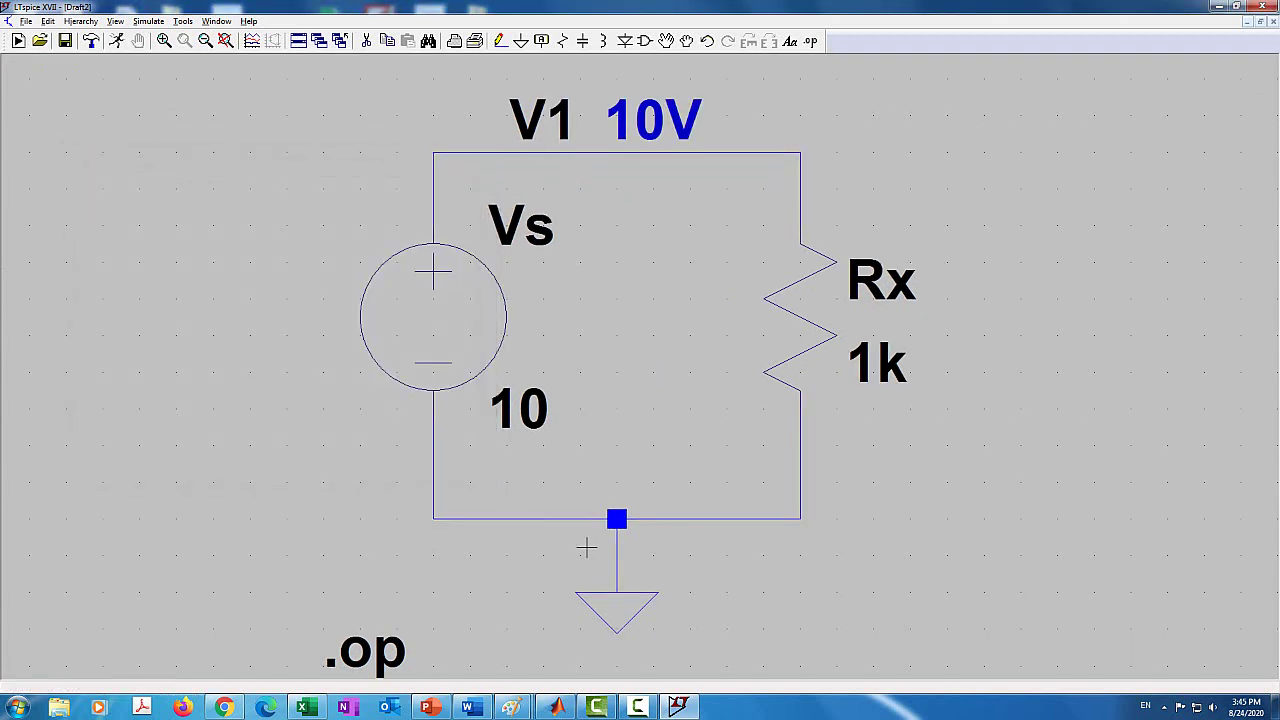
Place a horizontally rotated resistor R1 to the right of the Vs–Rx circuit.
{"action": "left_click", "coordinate": [562, 41]}
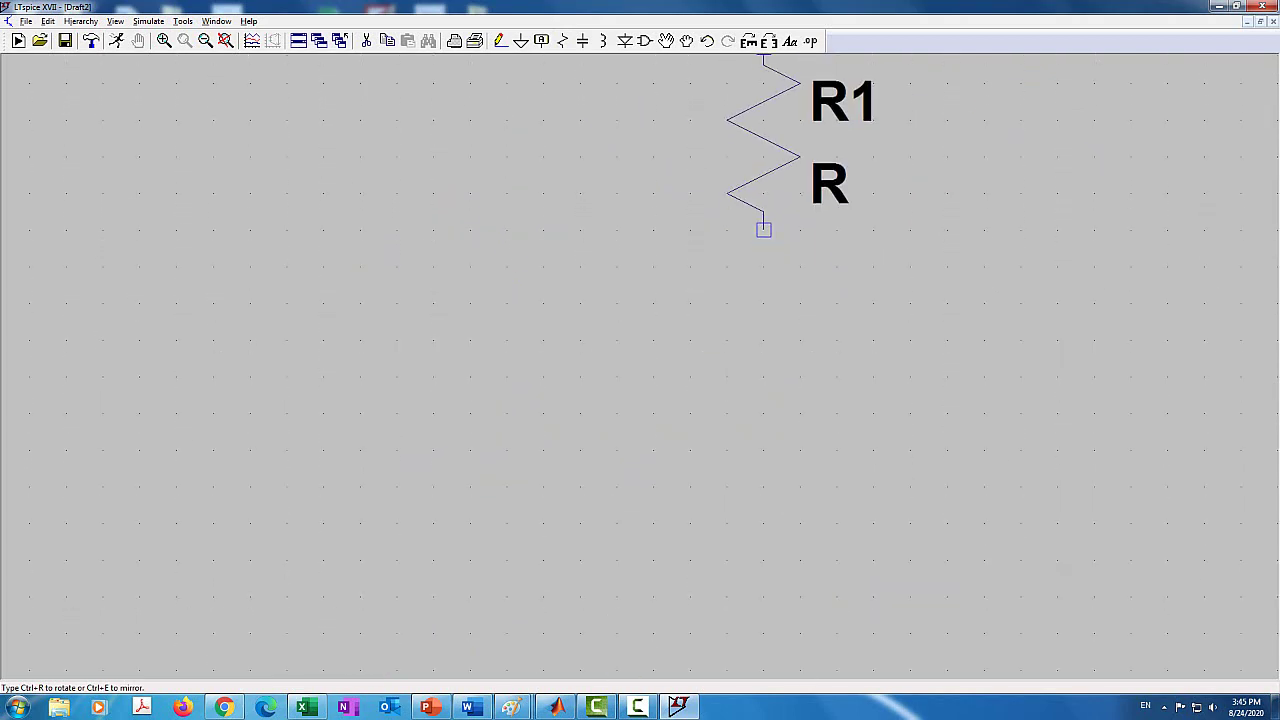
{"action": "left_click", "coordinate": [748, 41]}
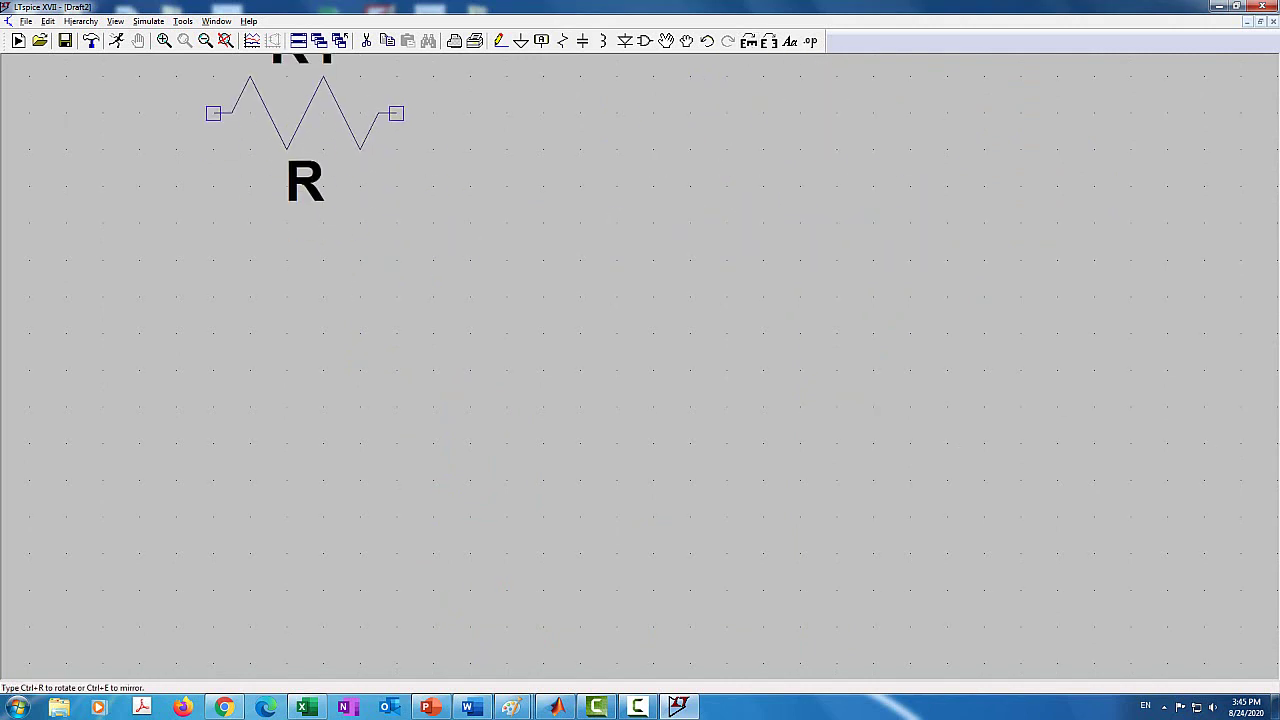
{"action": "left_click", "coordinate": [225, 41]}
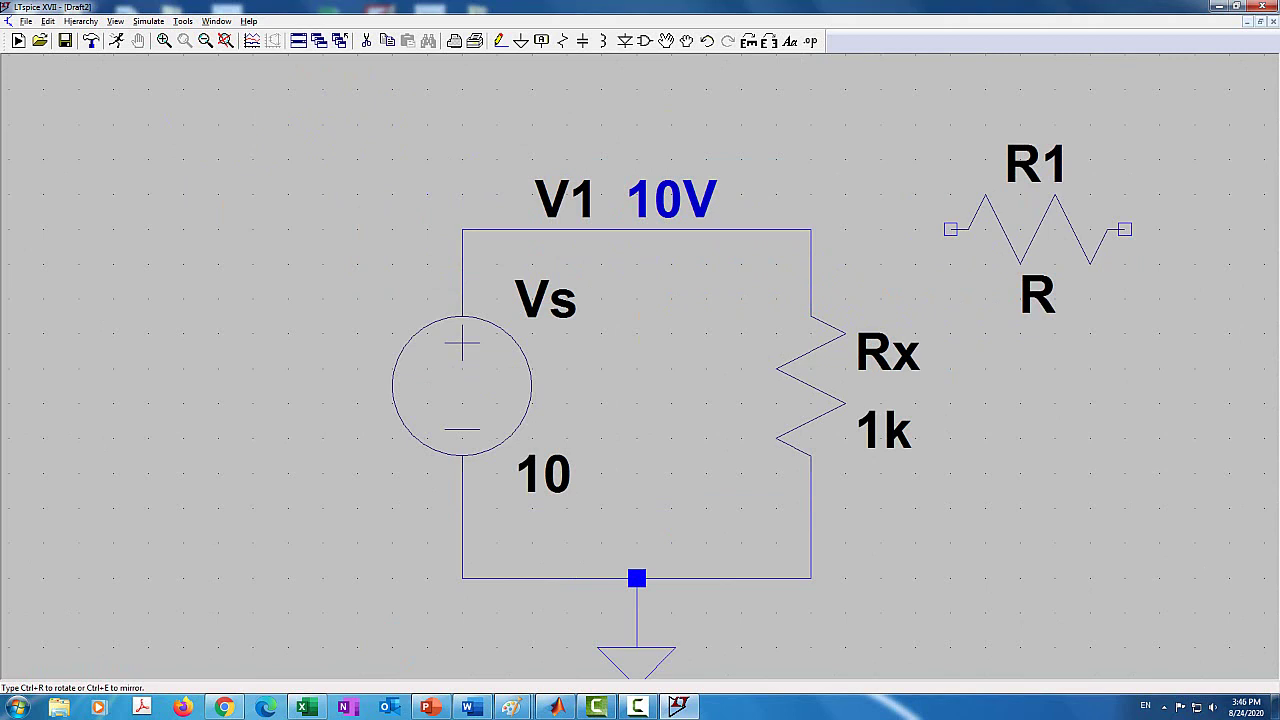
{"action": "left_click", "coordinate": [1037, 229]}
{"action": "key", "text": "Escape"}
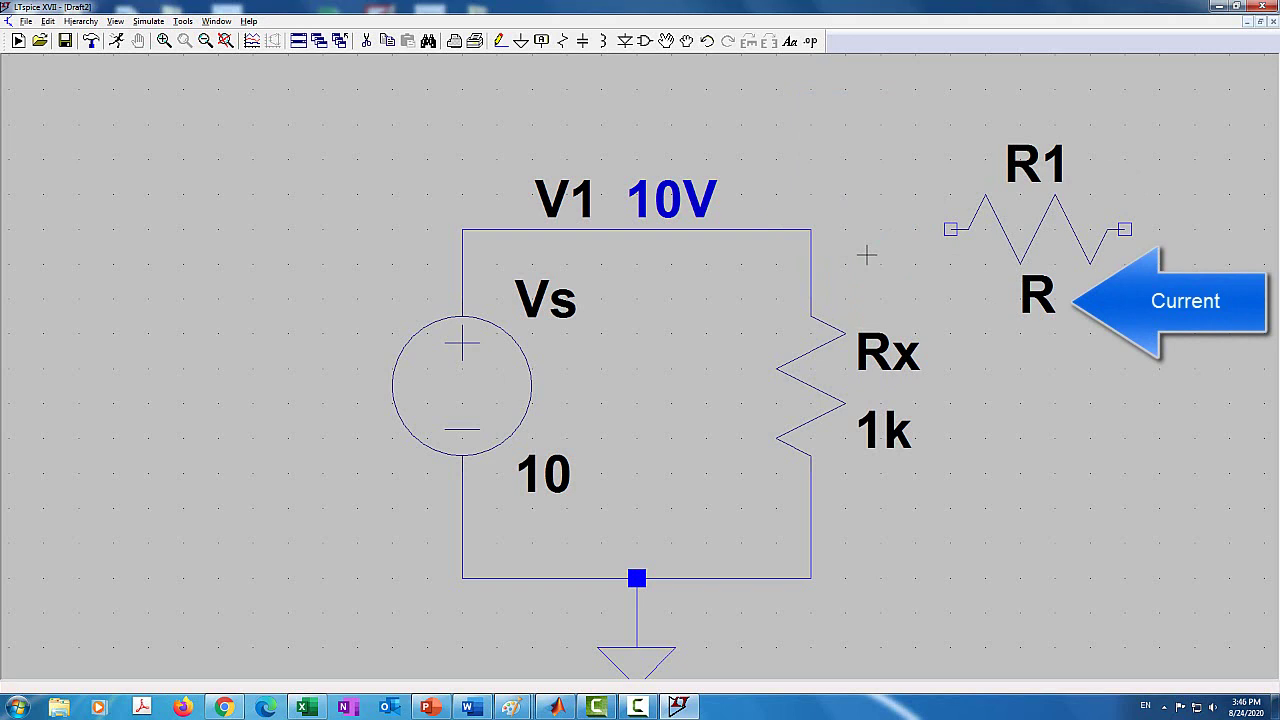
Rename the new resistor from R1 to Ry and set its resistance to 2k.
{"action": "right_click", "coordinate": [1028, 184]}
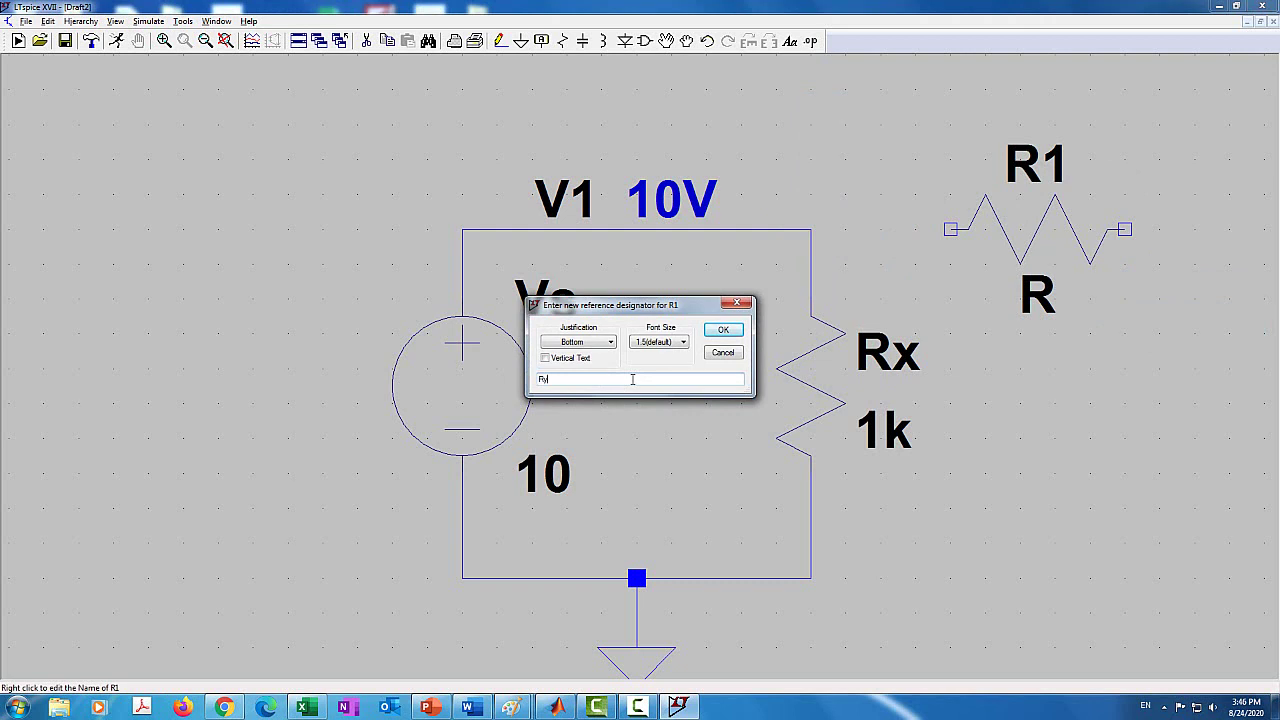
{"action": "type", "text": "Ry"}
{"action": "key", "text": "Return"}
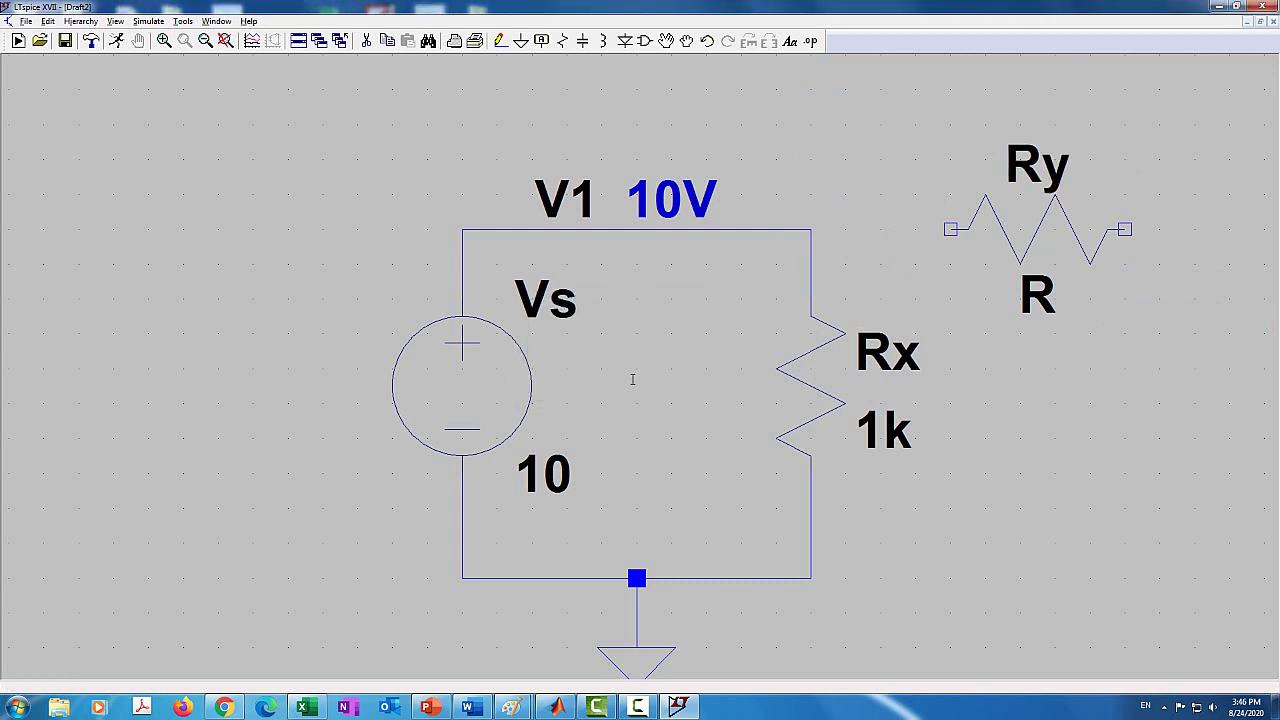
{"action": "right_click", "coordinate": [1047, 239]}
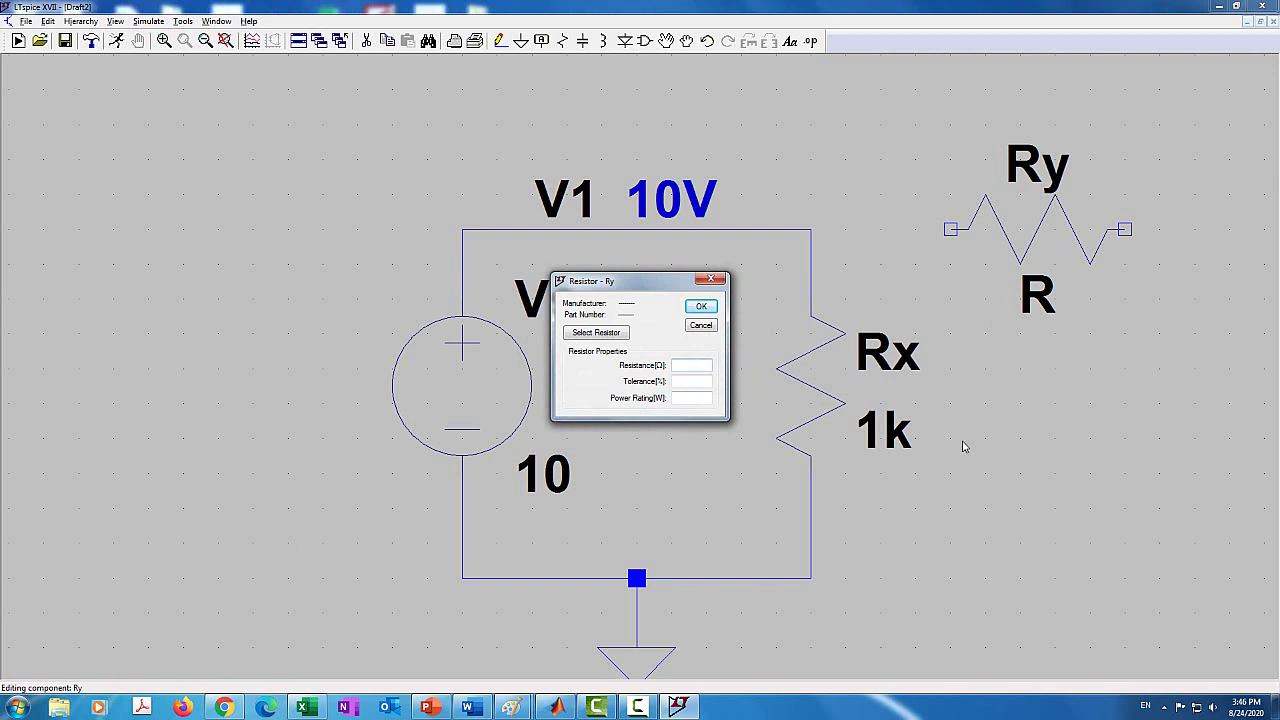
{"action": "key", "text": "Return"}
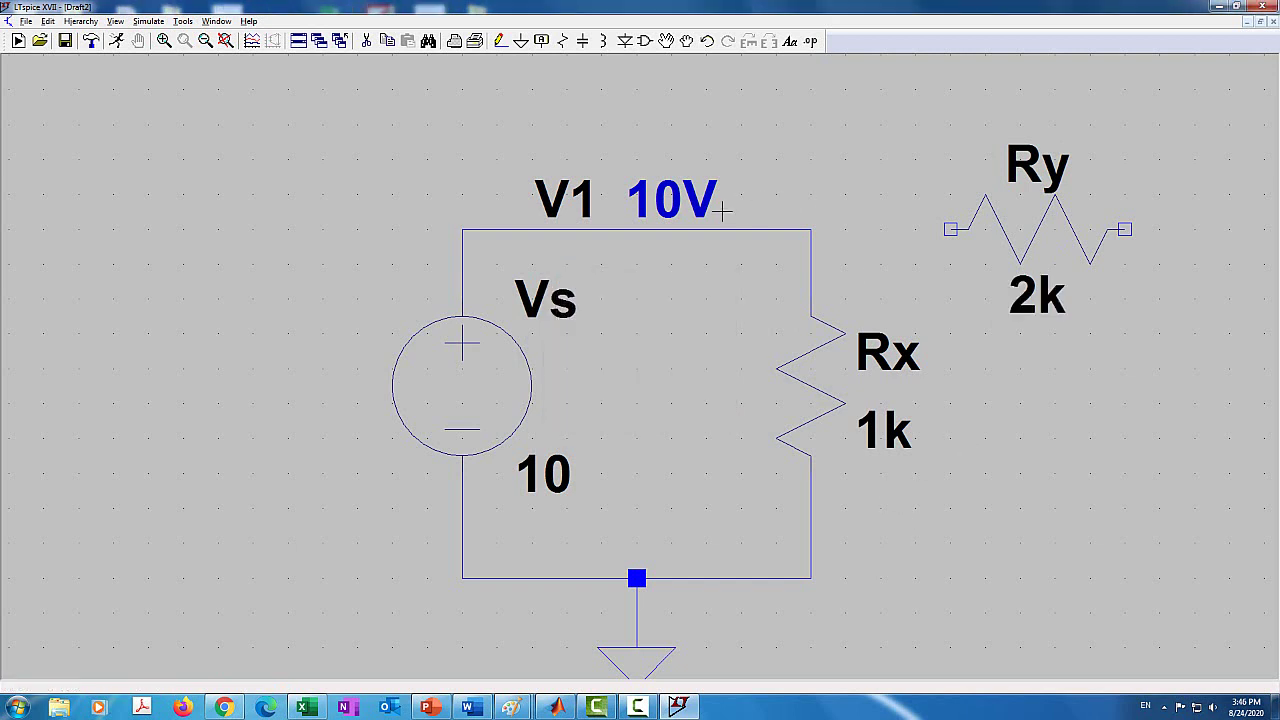
{"action": "left_click", "coordinate": [562, 41]}
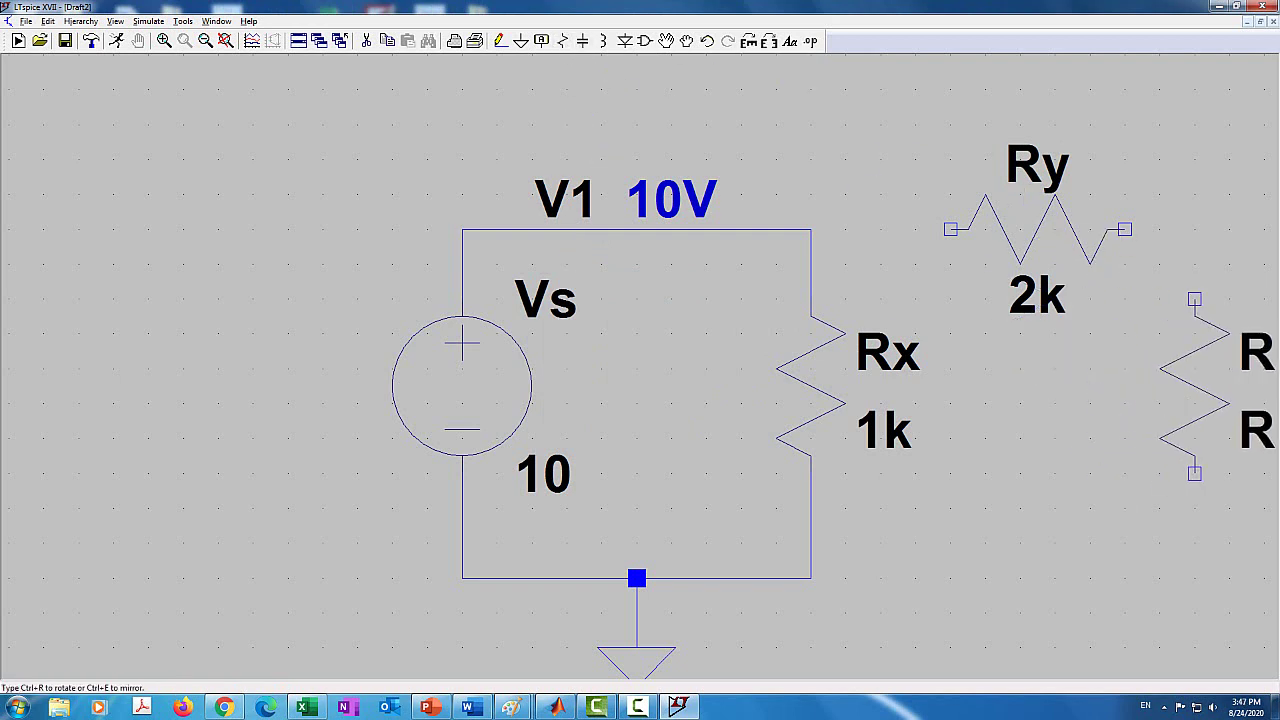
Place a vertical resistor at the far right of the schematic and fit the view.
{"action": "left_click", "coordinate": [1194, 300]}
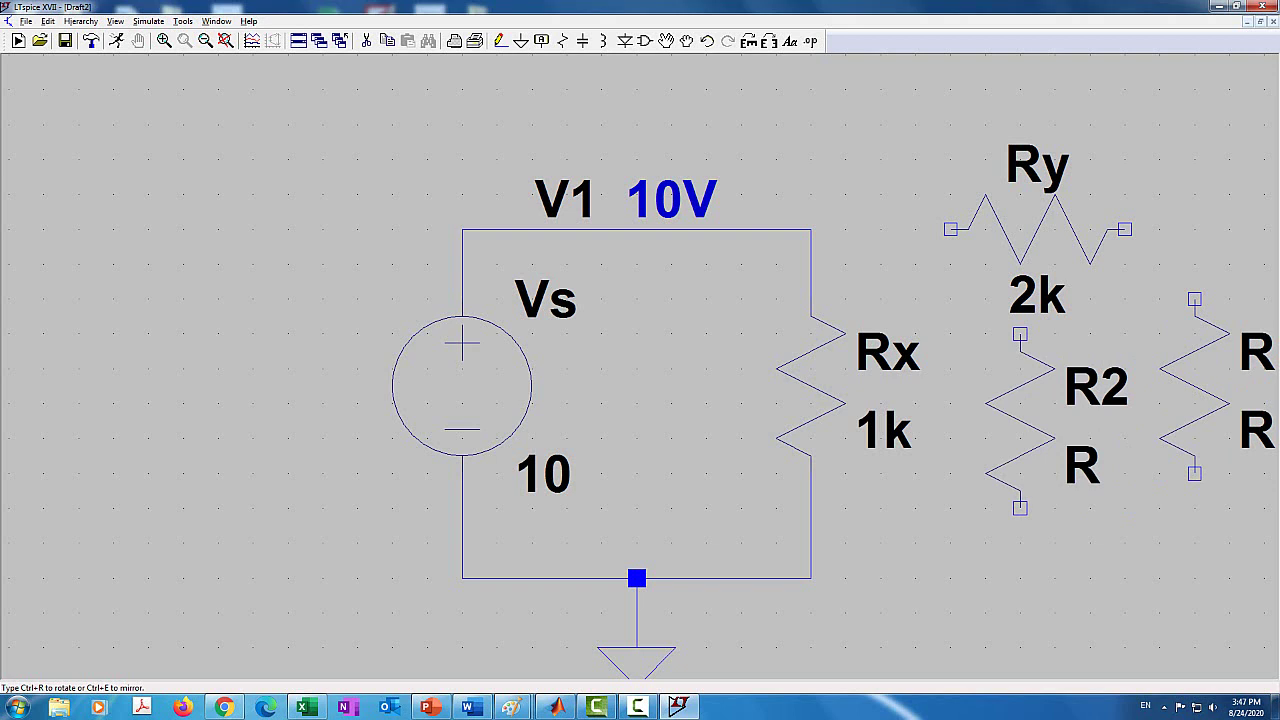
{"action": "key", "text": "Escape"}
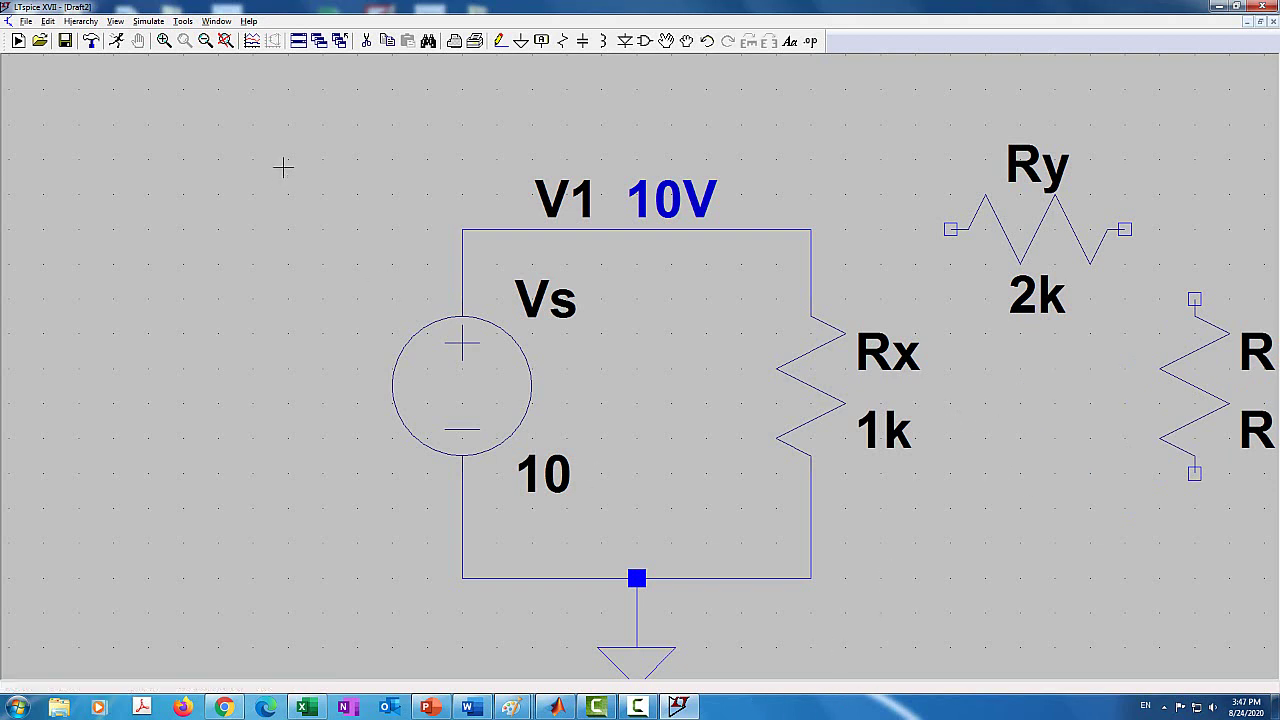
{"action": "left_click", "coordinate": [226, 41]}
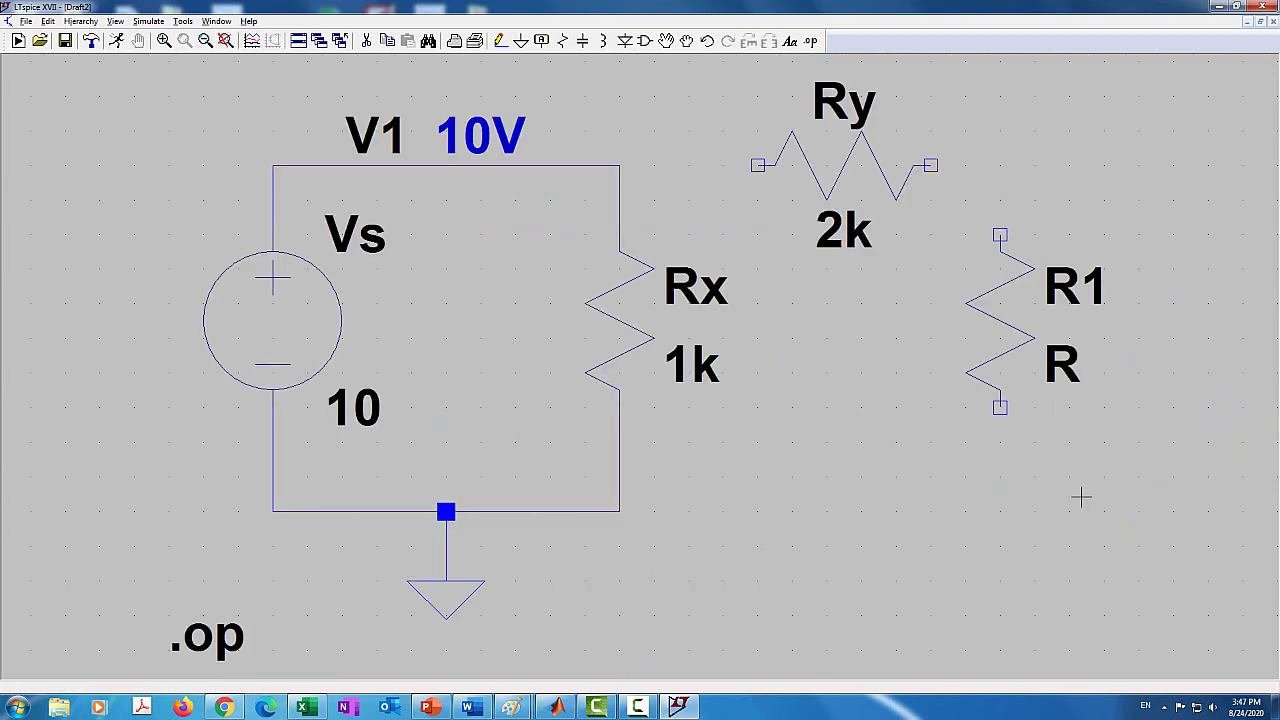
Rename that resistor from R1 to Rz and set its resistance to 3k.
{"action": "right_click", "coordinate": [1078, 292]}
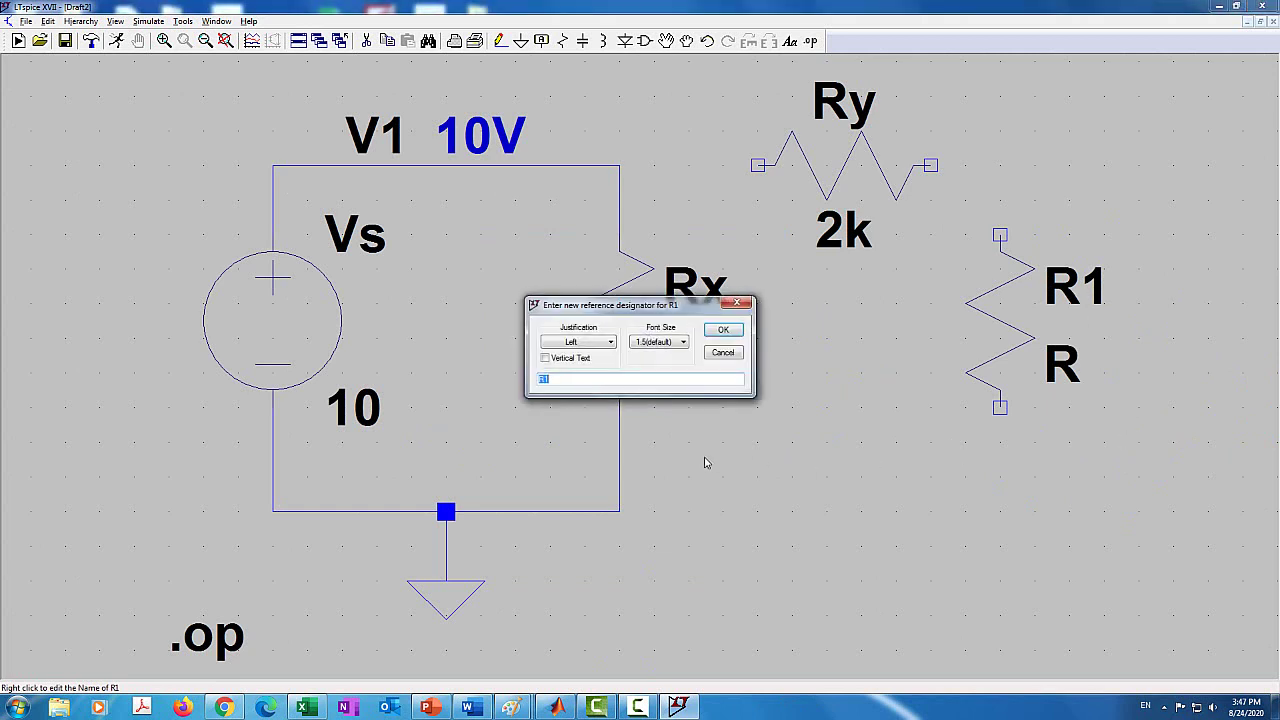
{"action": "left_click", "coordinate": [588, 380]}
{"action": "type", "text": "z"}
{"action": "key", "text": "Return"}
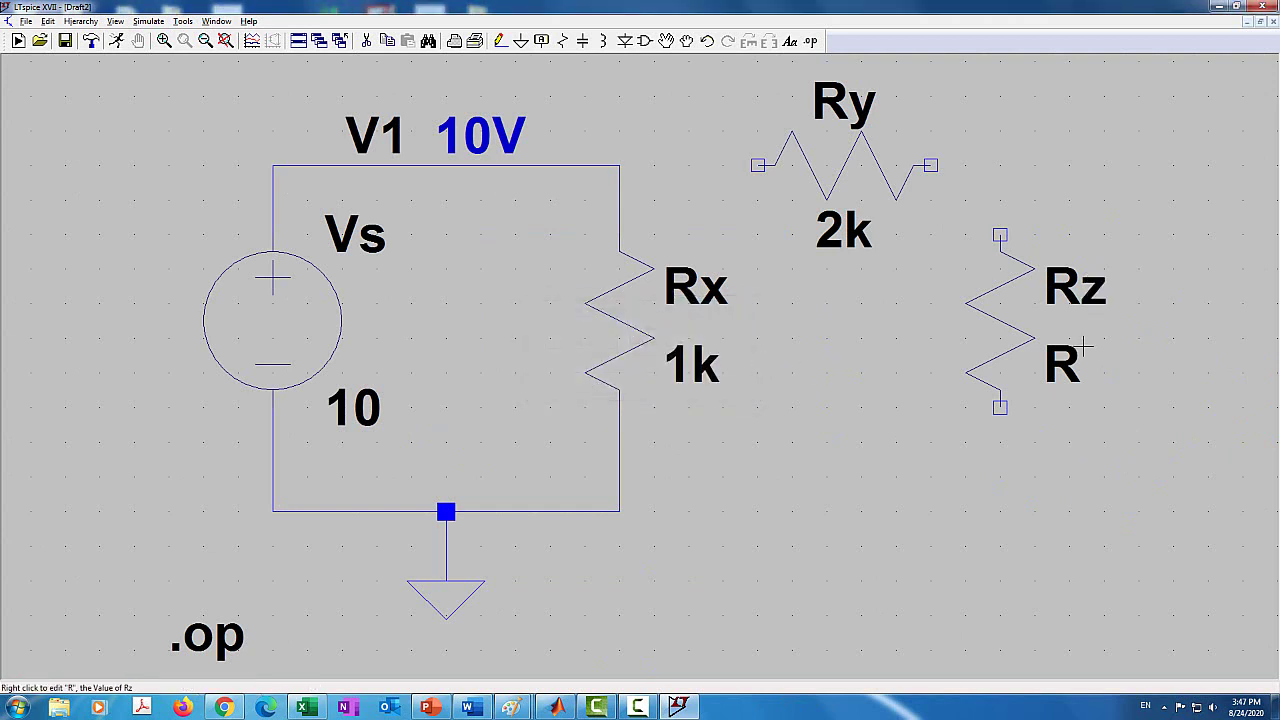
{"action": "right_click", "coordinate": [1030, 345]}
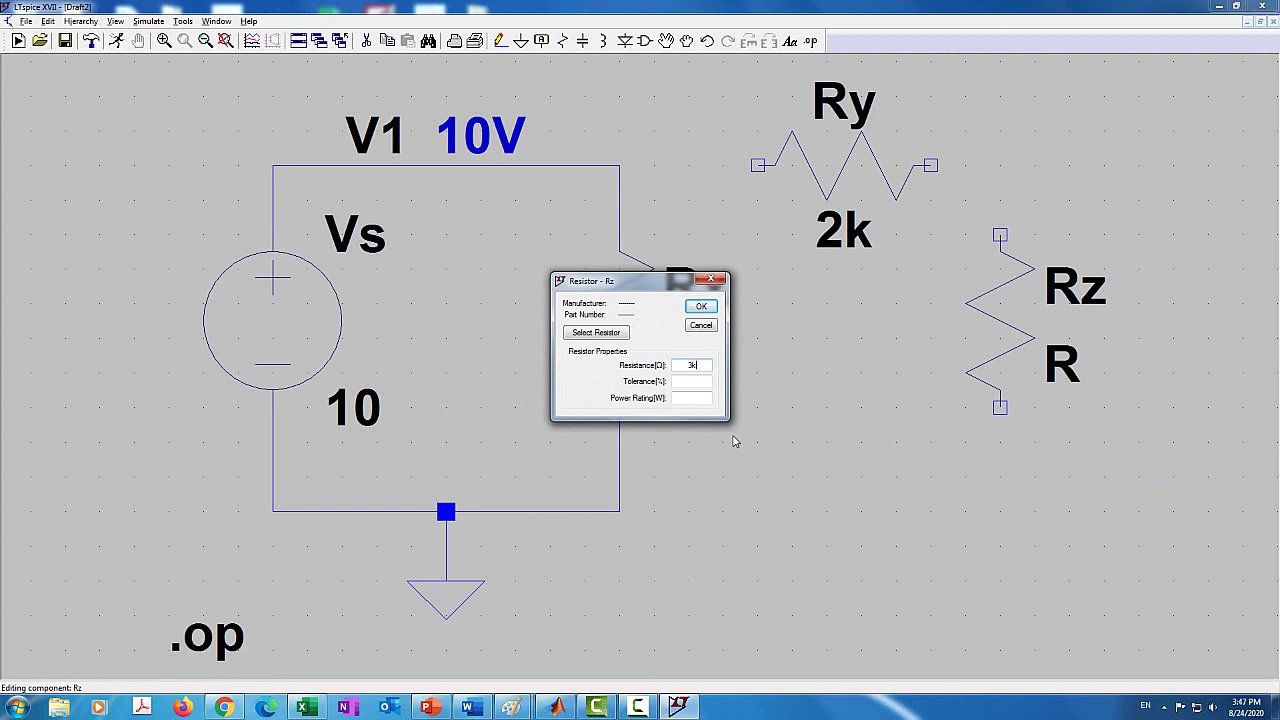
{"action": "key", "text": "Return"}
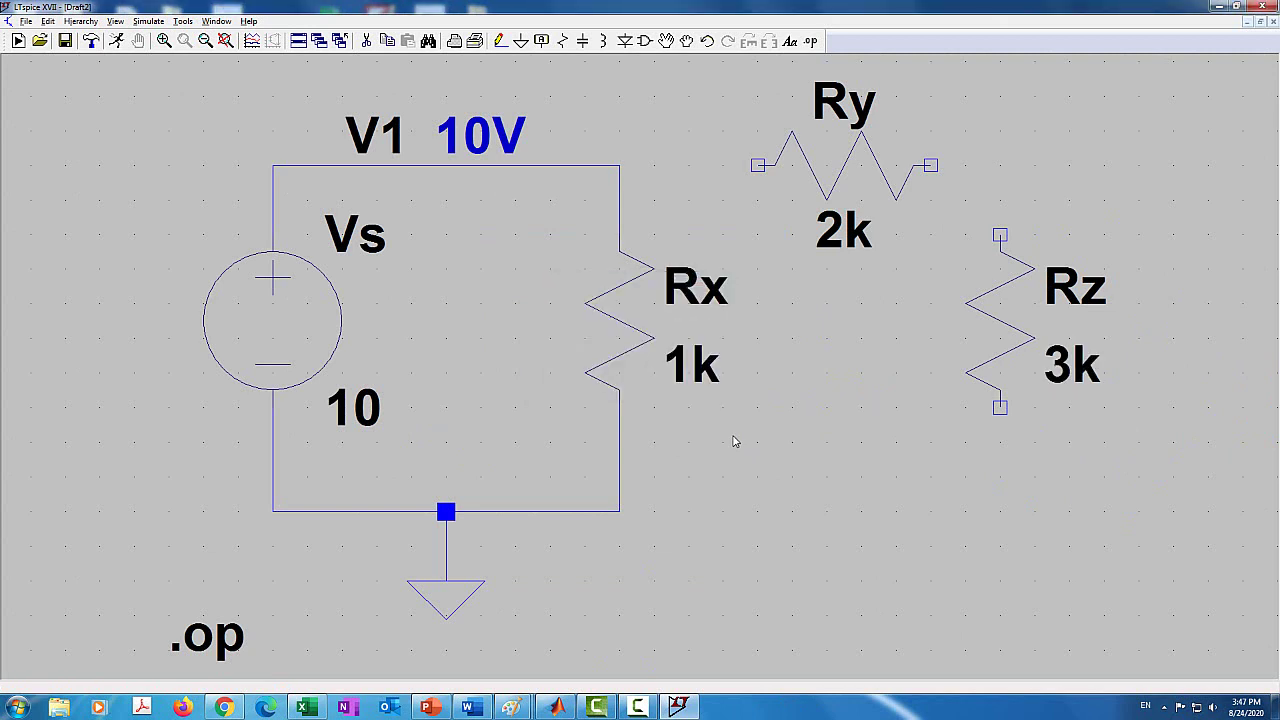
Wire Rx's top to Ry, Ry to Rz's top, and Rz's bottom to the ground wire.
{"action": "left_click", "coordinate": [499, 41]}
{"action": "left_click", "coordinate": [620, 165]}
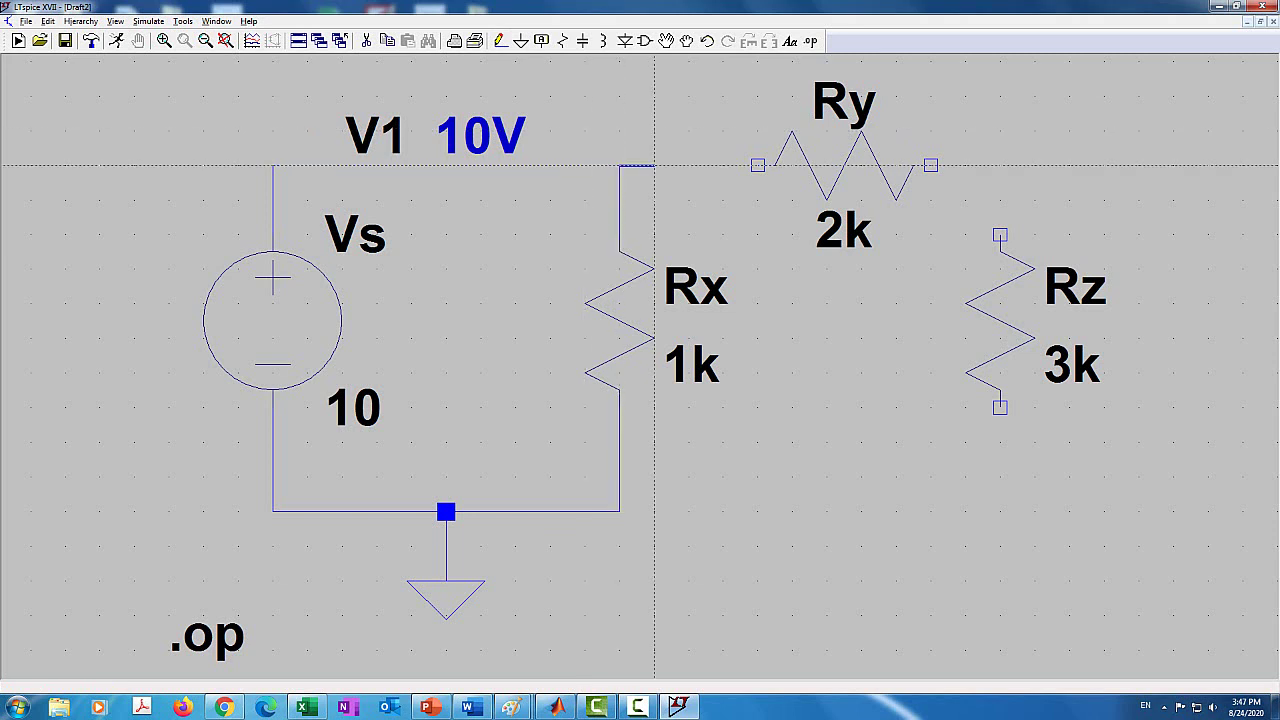
{"action": "left_click", "coordinate": [757, 165]}
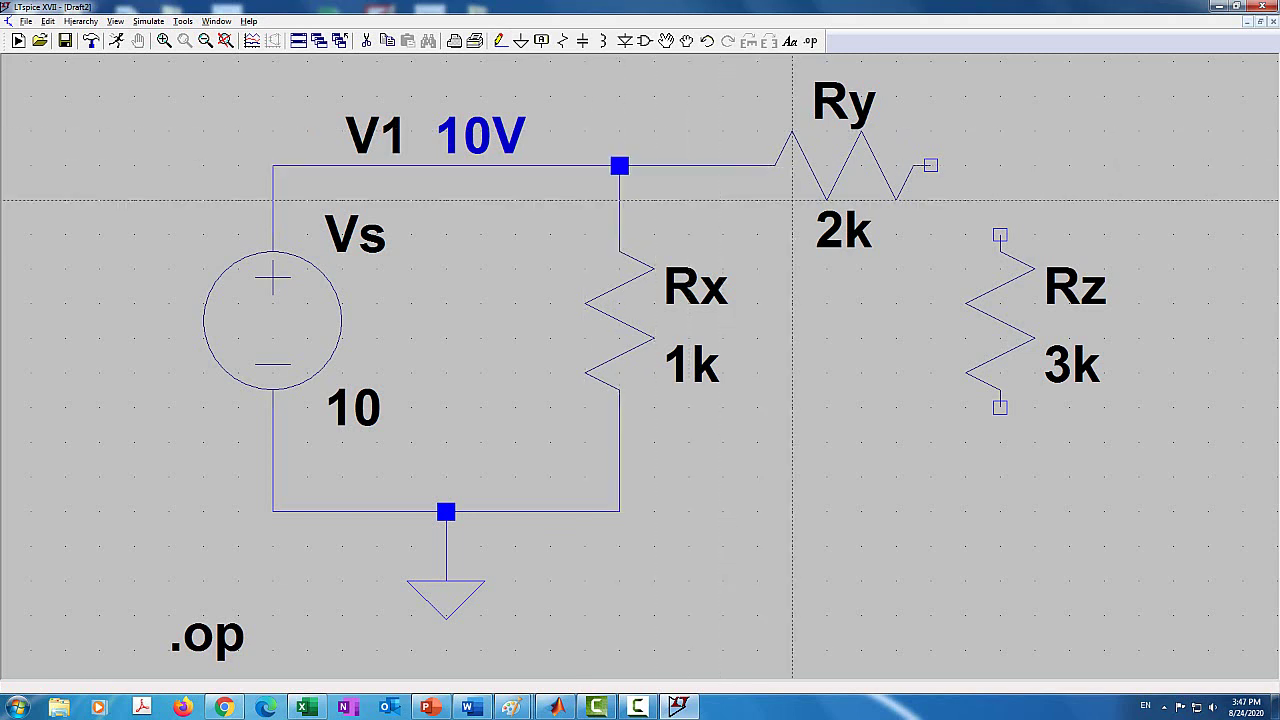
{"action": "left_click", "coordinate": [930, 165]}
{"action": "left_click", "coordinate": [1000, 235]}
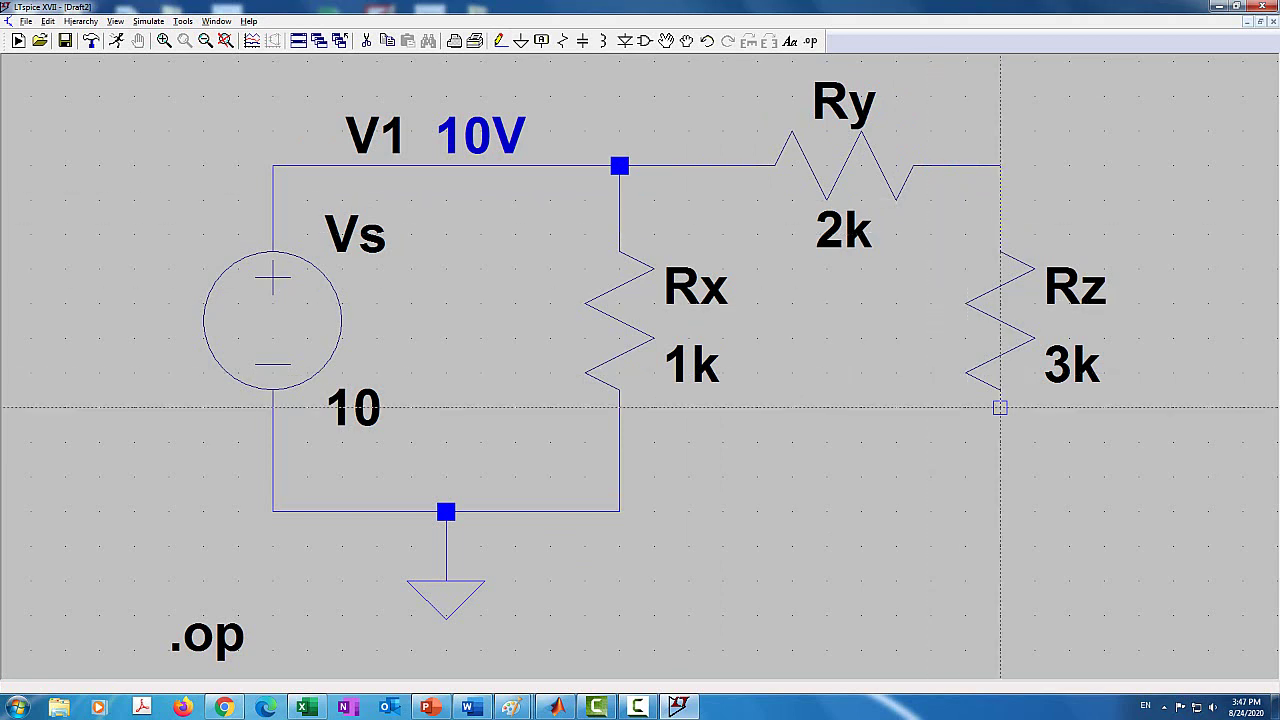
{"action": "left_click", "coordinate": [1000, 407]}
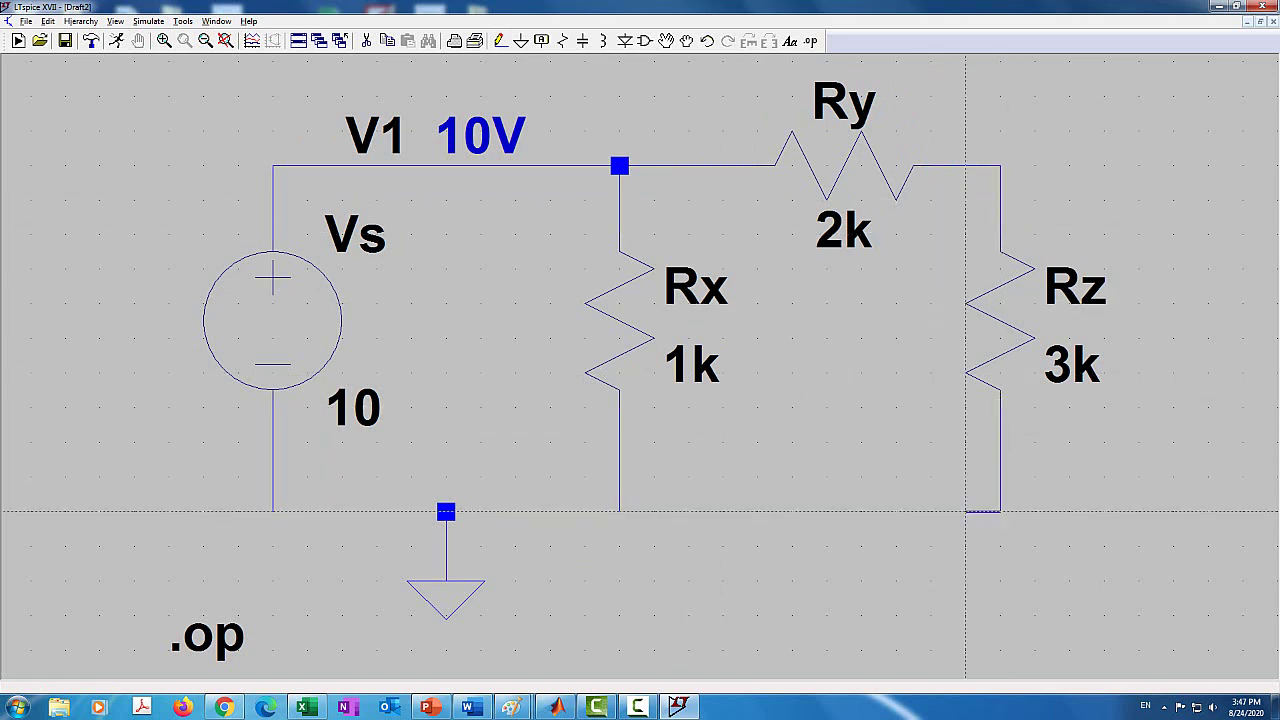
{"action": "left_click", "coordinate": [620, 512]}
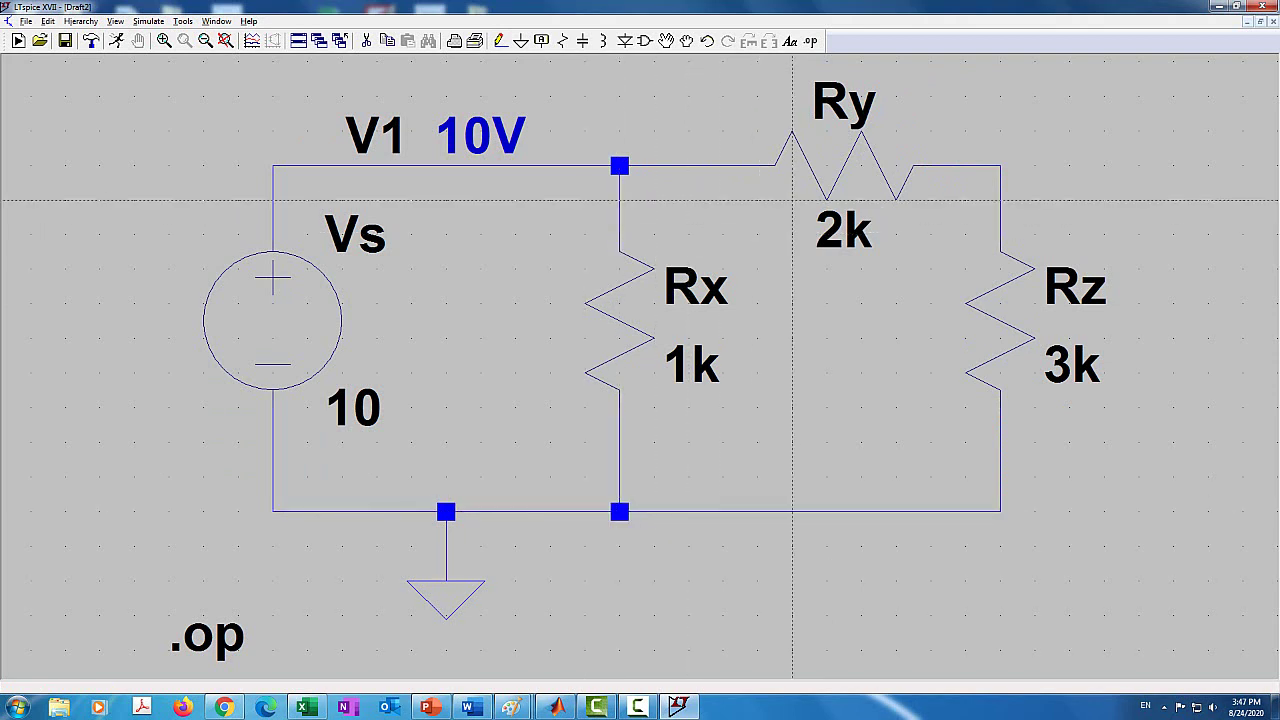
{"action": "left_click", "coordinate": [562, 41]}
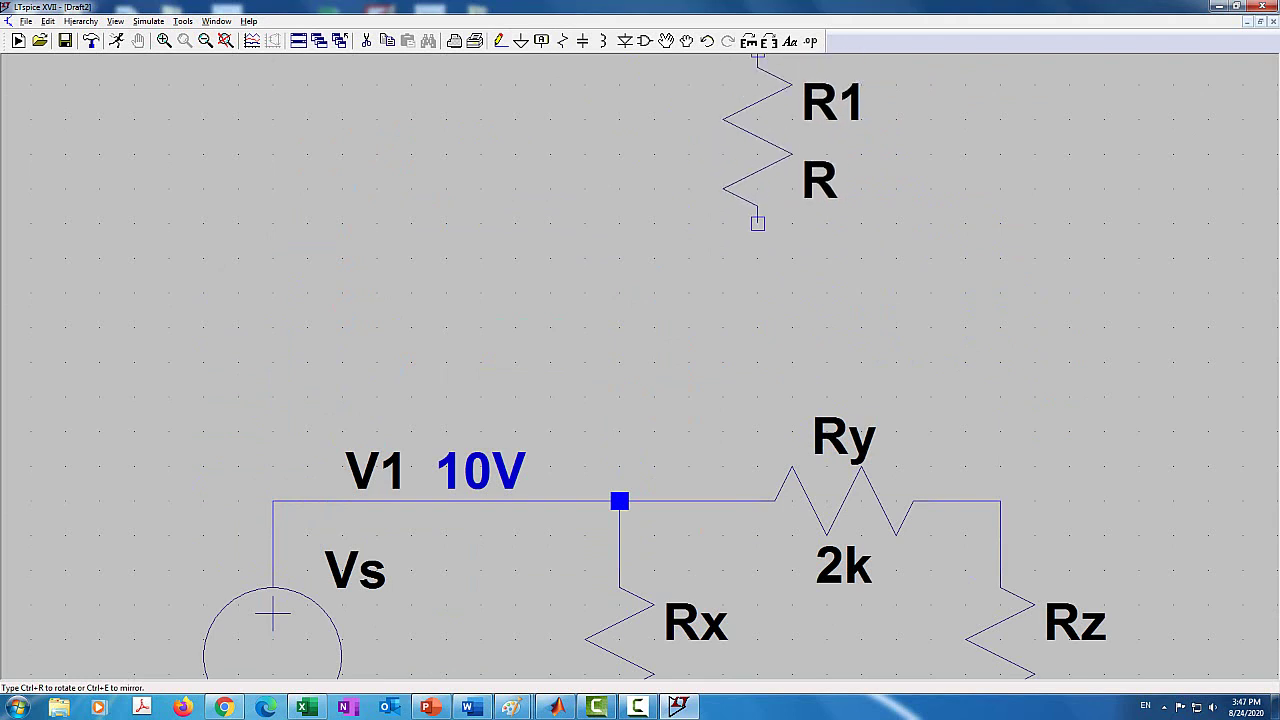
Rotate and mirror the new resistor R1 so it lies horizontally beyond Ry.
{"action": "left_click", "coordinate": [748, 41]}
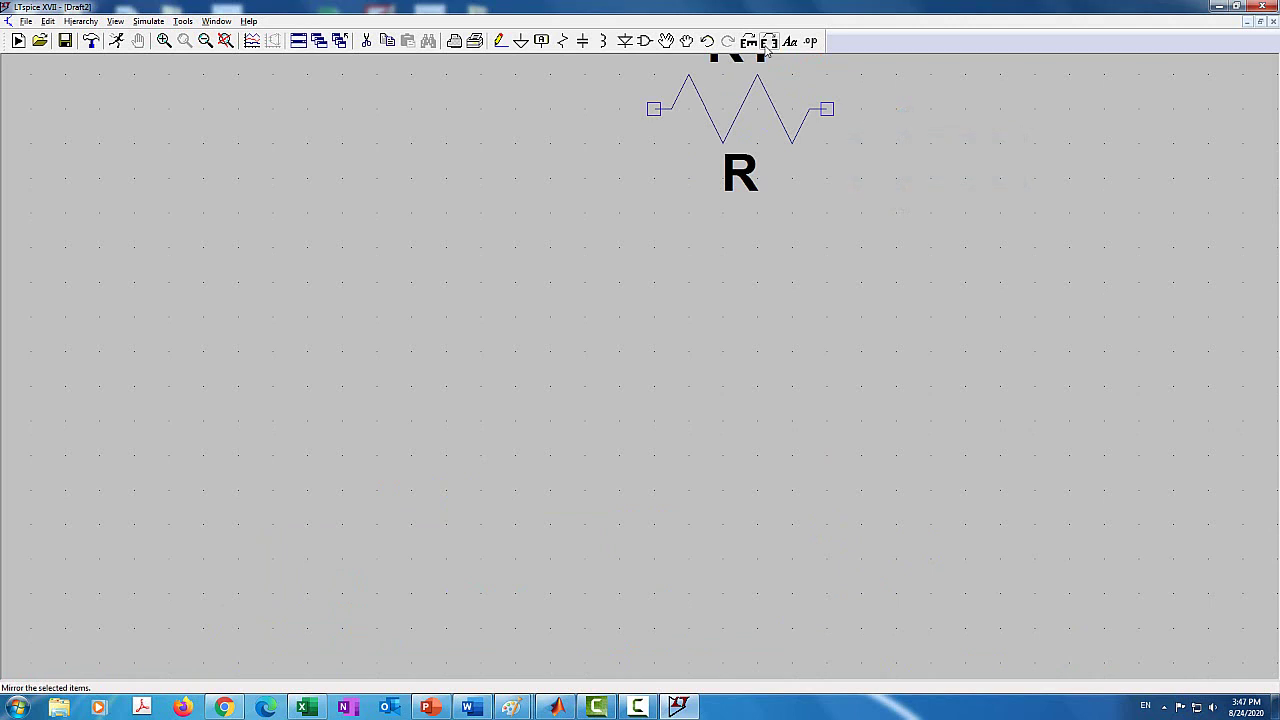
{"action": "left_click", "coordinate": [768, 42]}
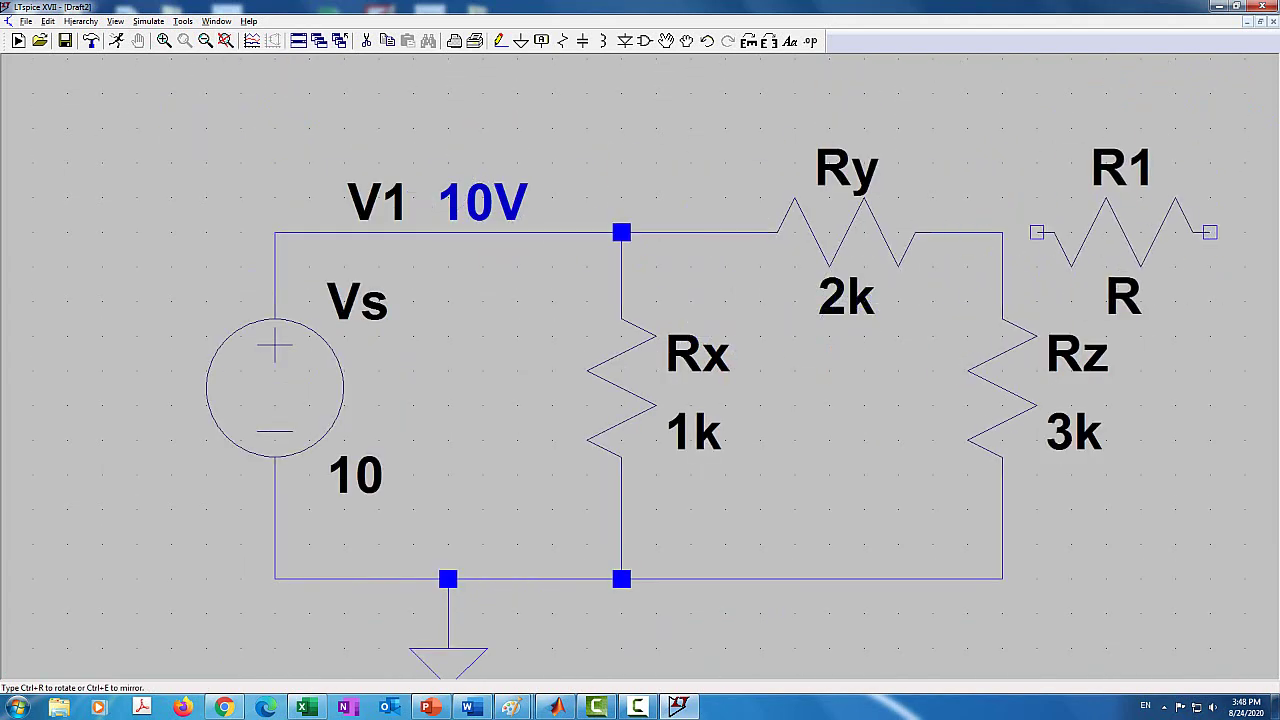
Place resistor R1 to the right of Ry and give it a resistance of 500.
{"action": "left_click", "coordinate": [1105, 232]}
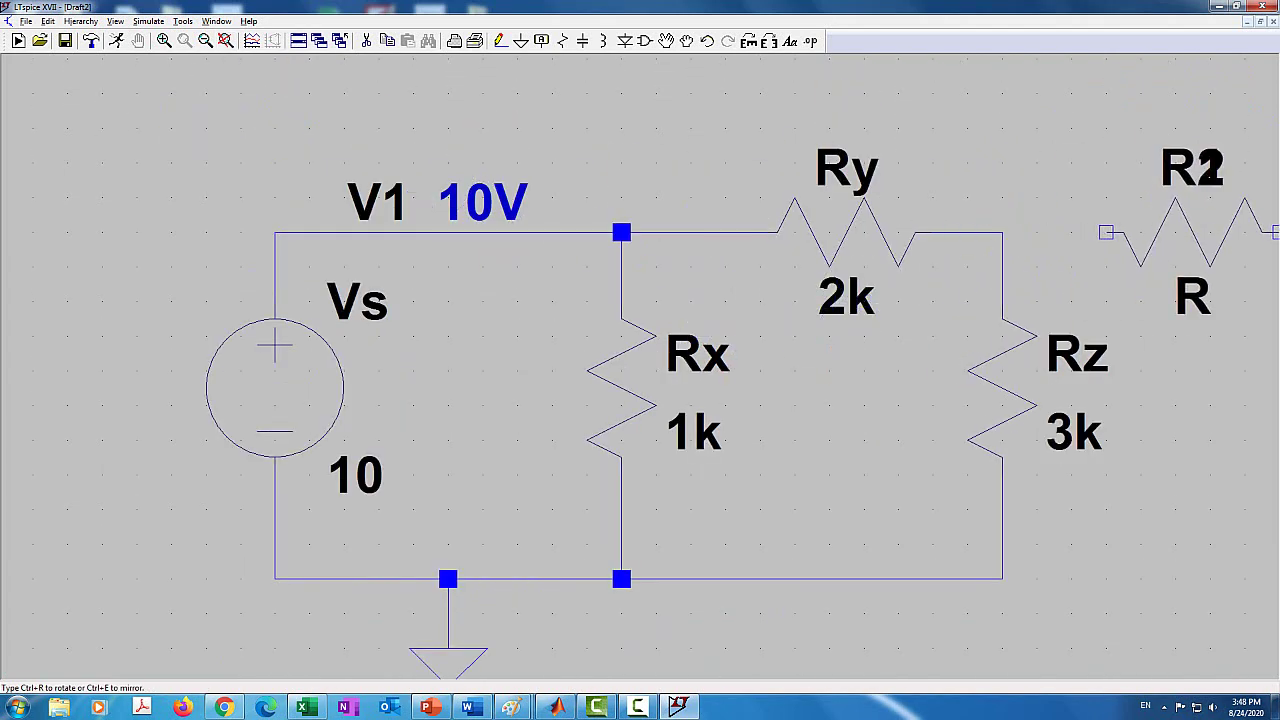
{"action": "key", "text": "Escape"}
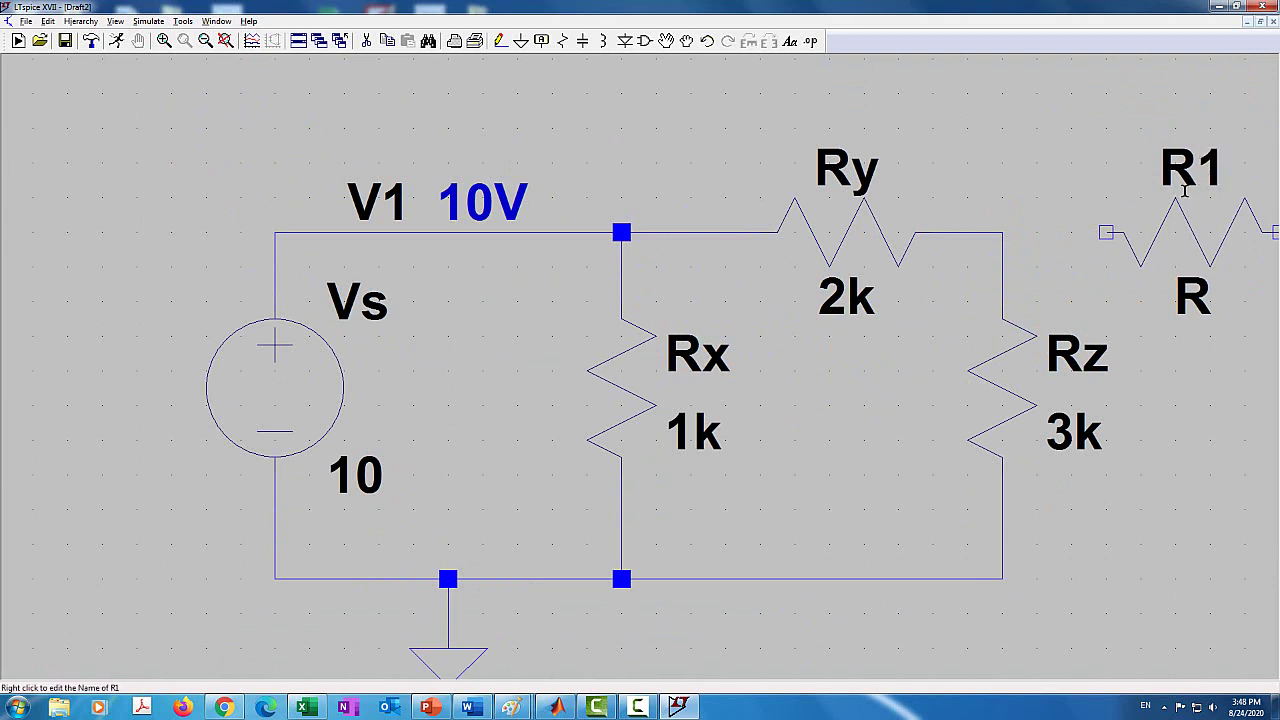
{"action": "right_click", "coordinate": [1213, 236]}
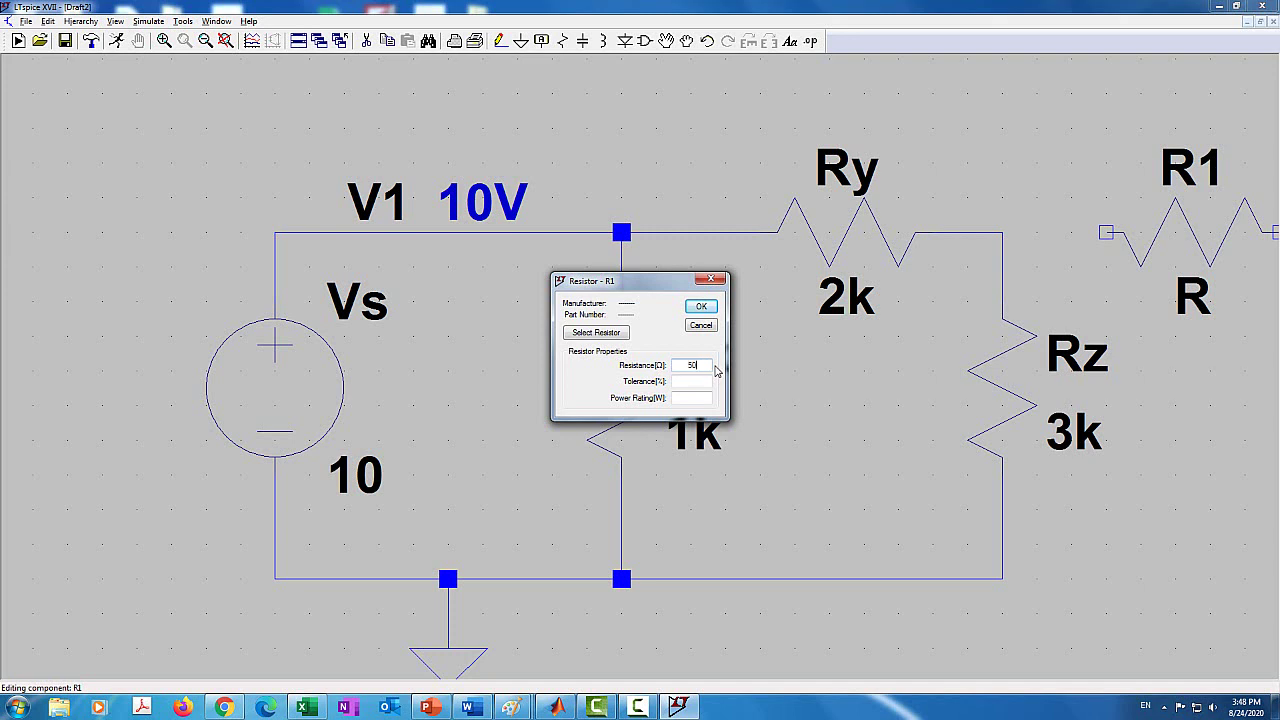
{"action": "type", "text": "500"}
{"action": "key", "text": "Return"}
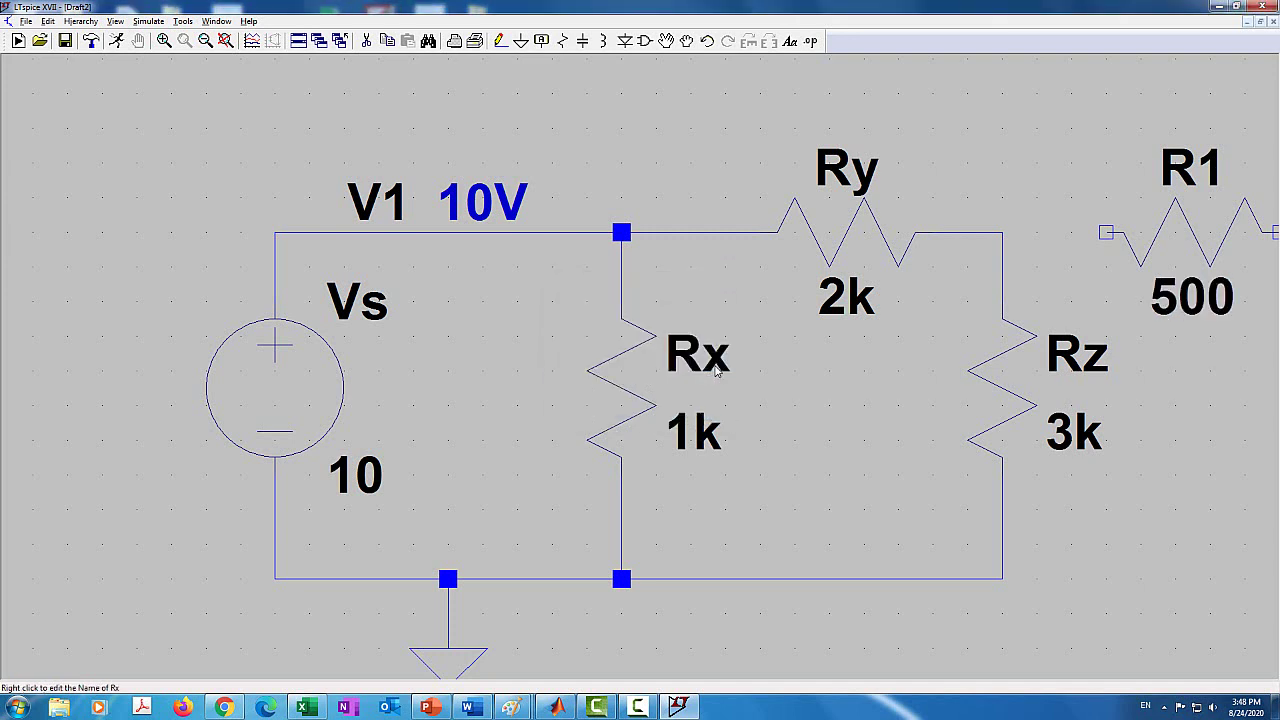
{"action": "left_click", "coordinate": [226, 41]}
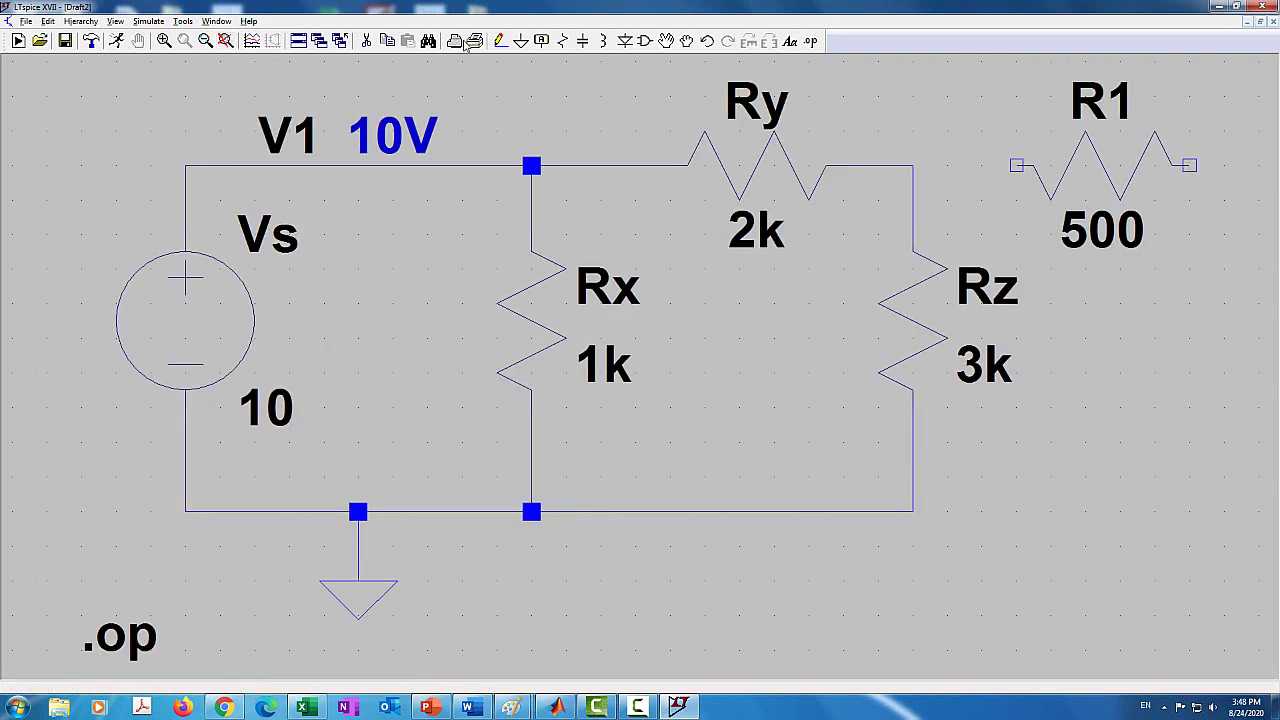
Wire the Ry–Rz node to R1's left terminal, then bring up the component library.
{"action": "left_click", "coordinate": [500, 41]}
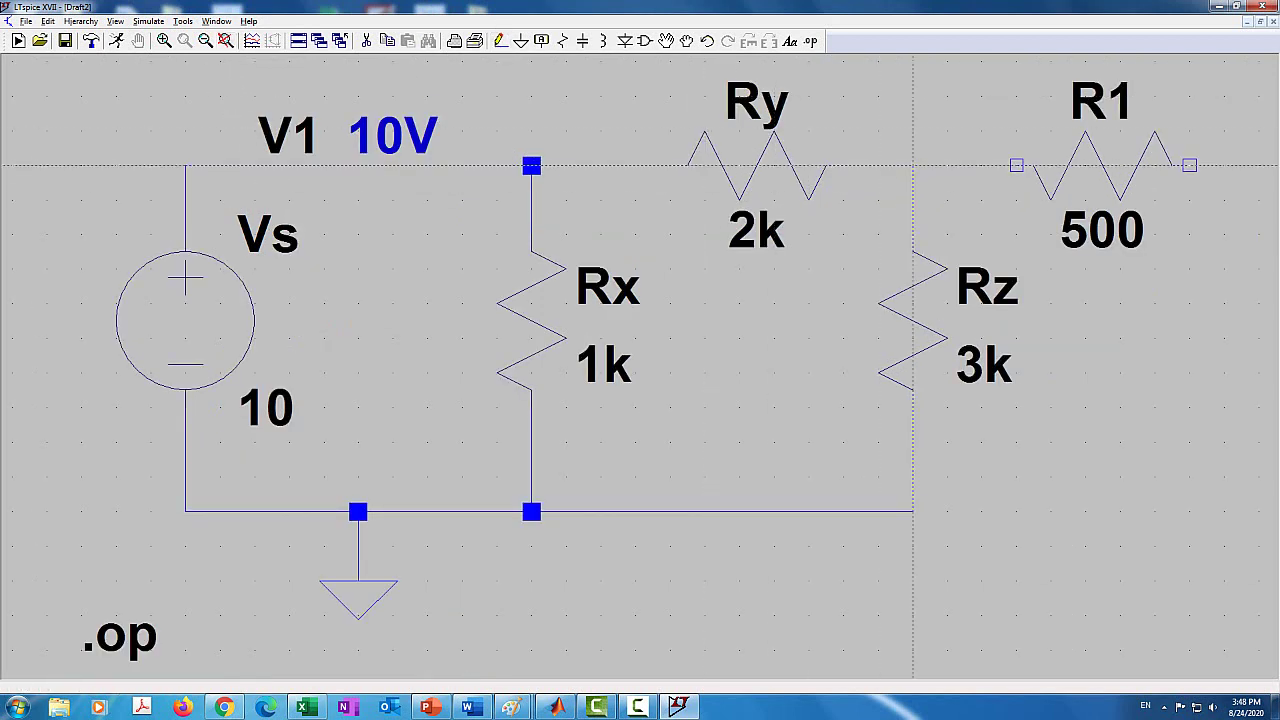
{"action": "left_click", "coordinate": [912, 165]}
{"action": "left_click", "coordinate": [1017, 165]}
{"action": "scroll", "coordinate": [1189, 165], "scroll_direction": "up", "scroll_amount": 1}
{"action": "scroll", "coordinate": [1189, 165], "scroll_direction": "down", "scroll_amount": 4}
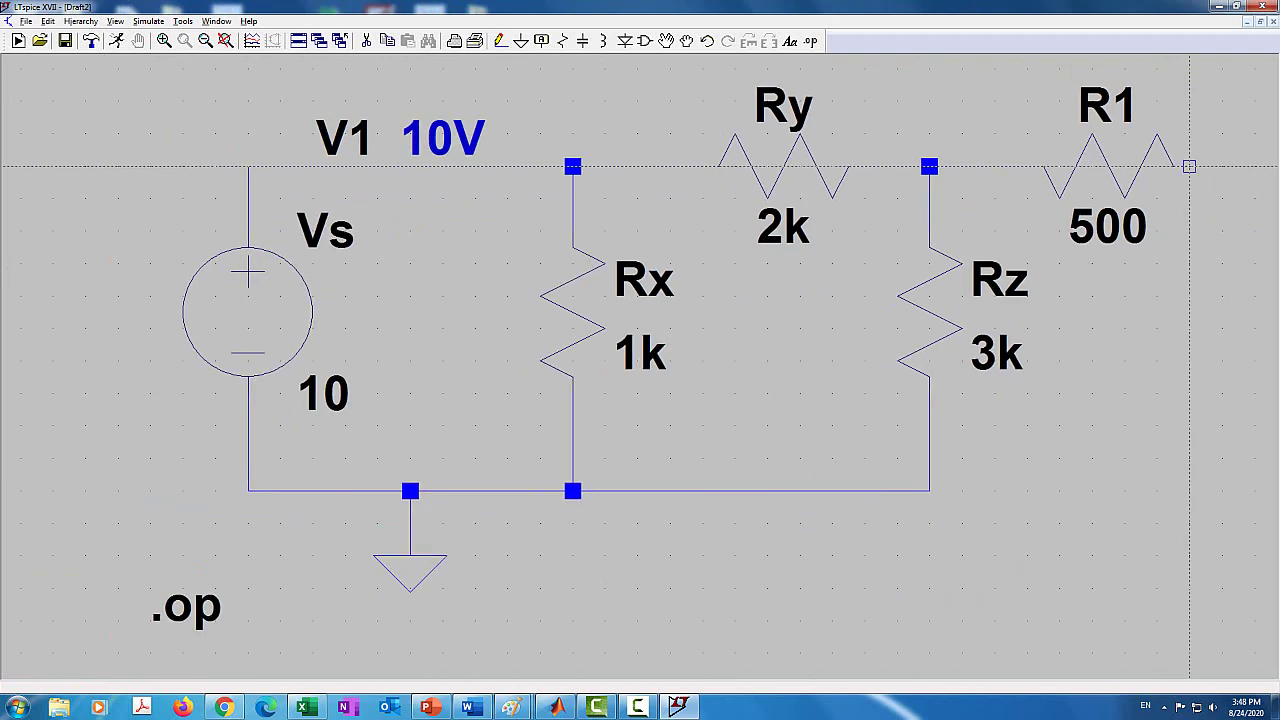
{"action": "scroll", "coordinate": [1186, 172], "scroll_direction": "down", "scroll_amount": 1}
{"action": "left_click", "coordinate": [1186, 172]}
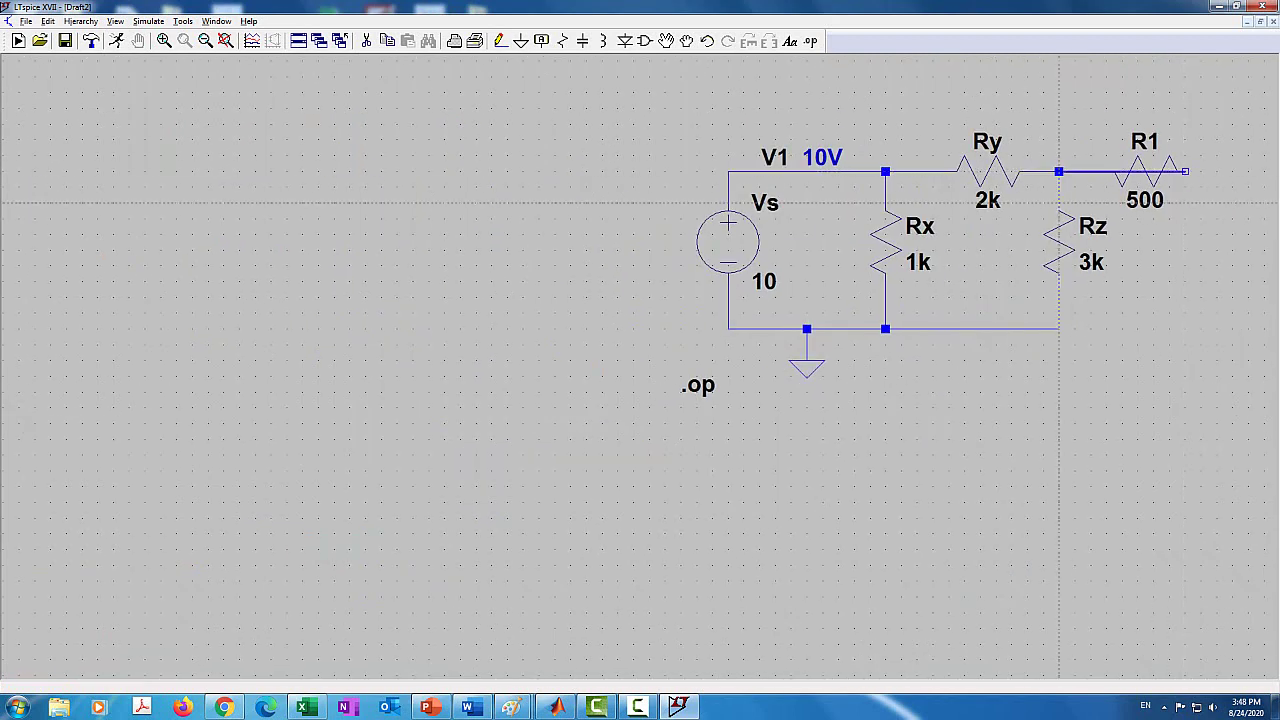
{"action": "right_click", "coordinate": [600, 337]}
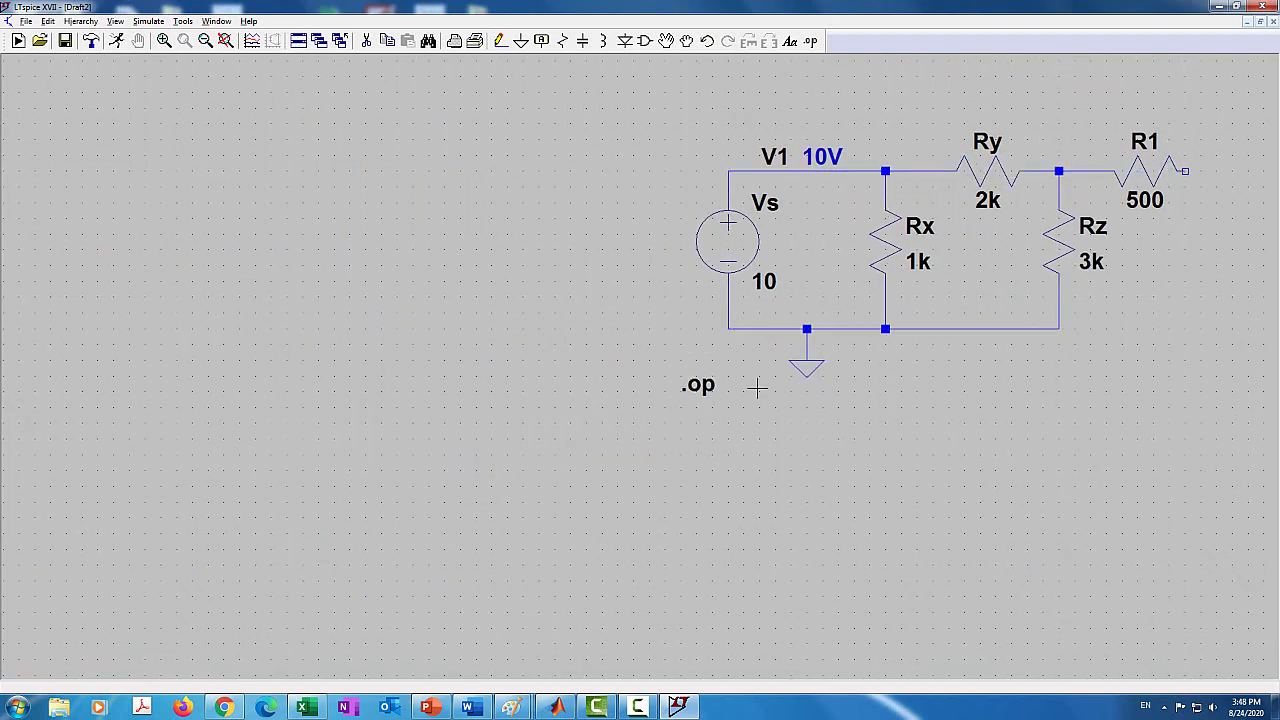
{"action": "left_click_drag", "start_coordinate": [784, 432], "coordinate": [497, 500]}
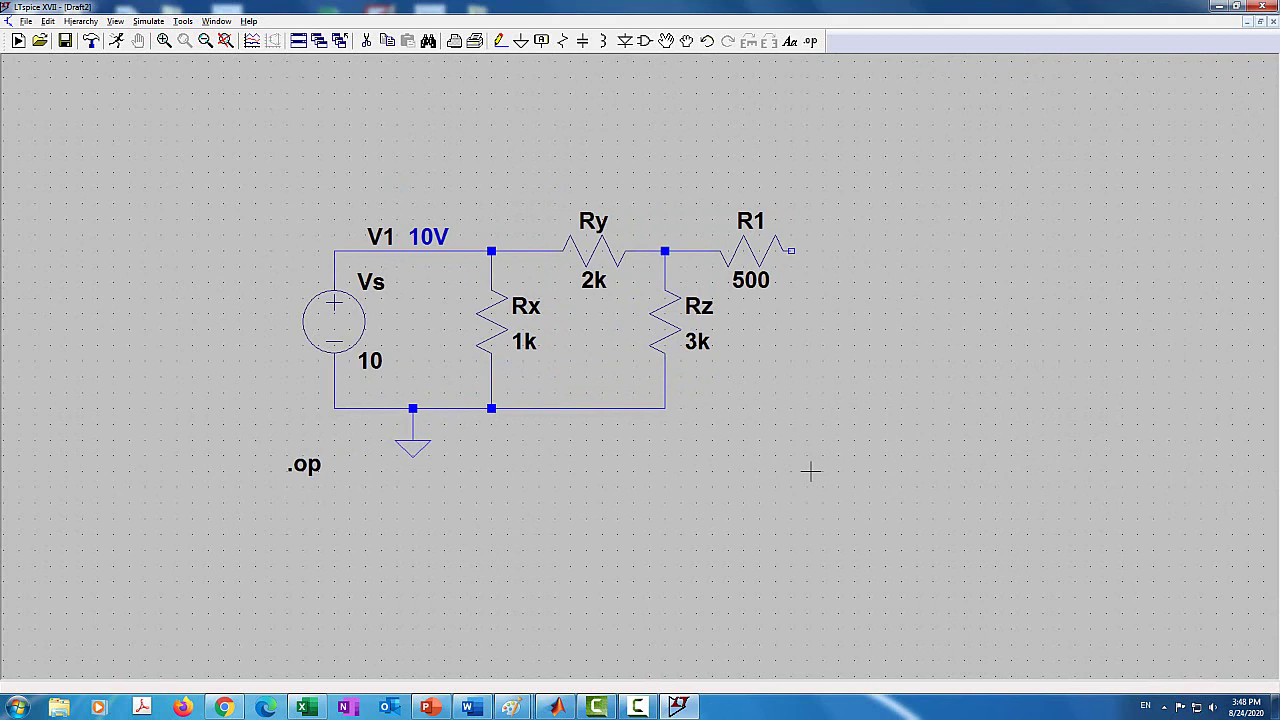
{"action": "left_click", "coordinate": [645, 41]}
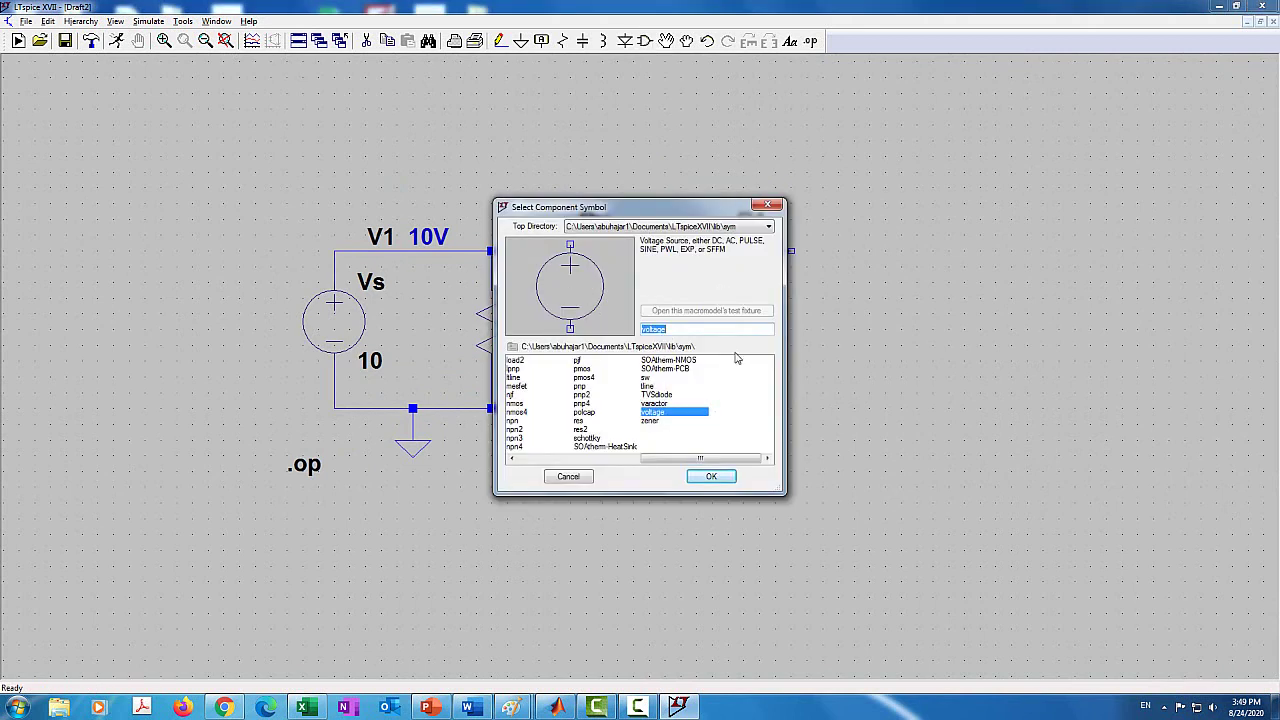
Search for and choose the current source, rotating it twice so it points upward.
{"action": "key", "text": "BackSpace"}
{"action": "type", "text": "current"}
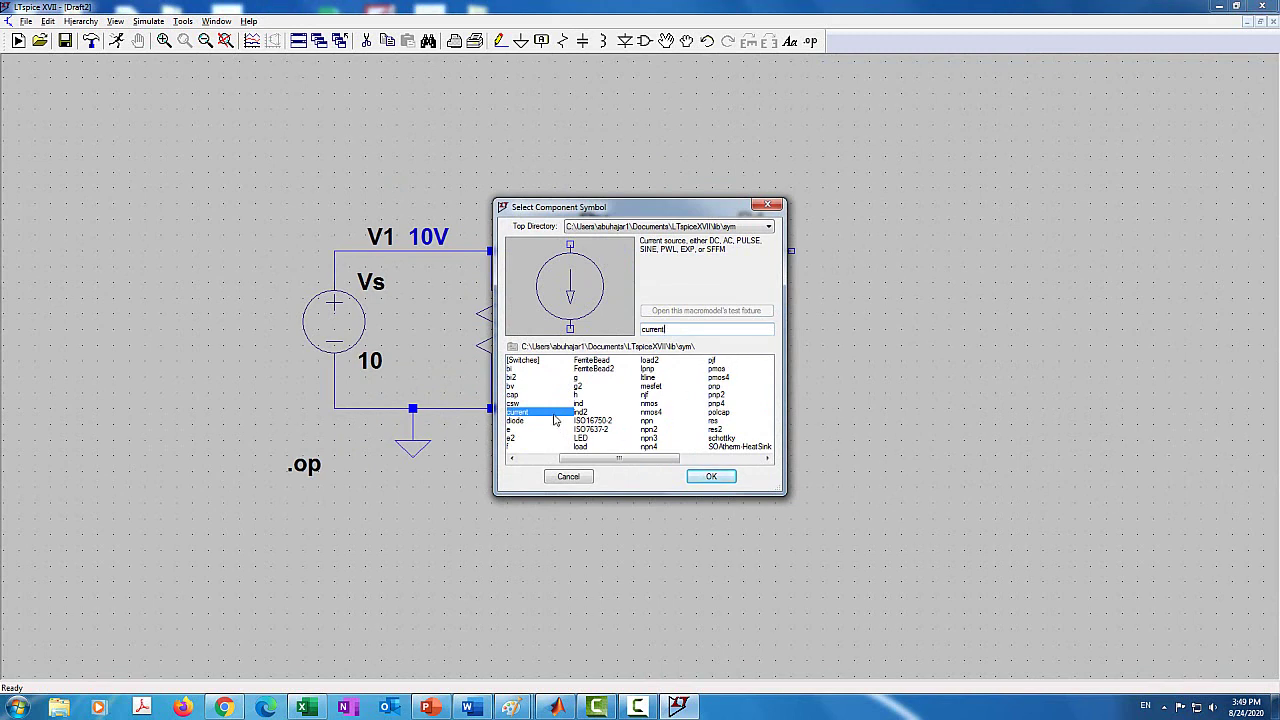
{"action": "key", "text": "Return"}
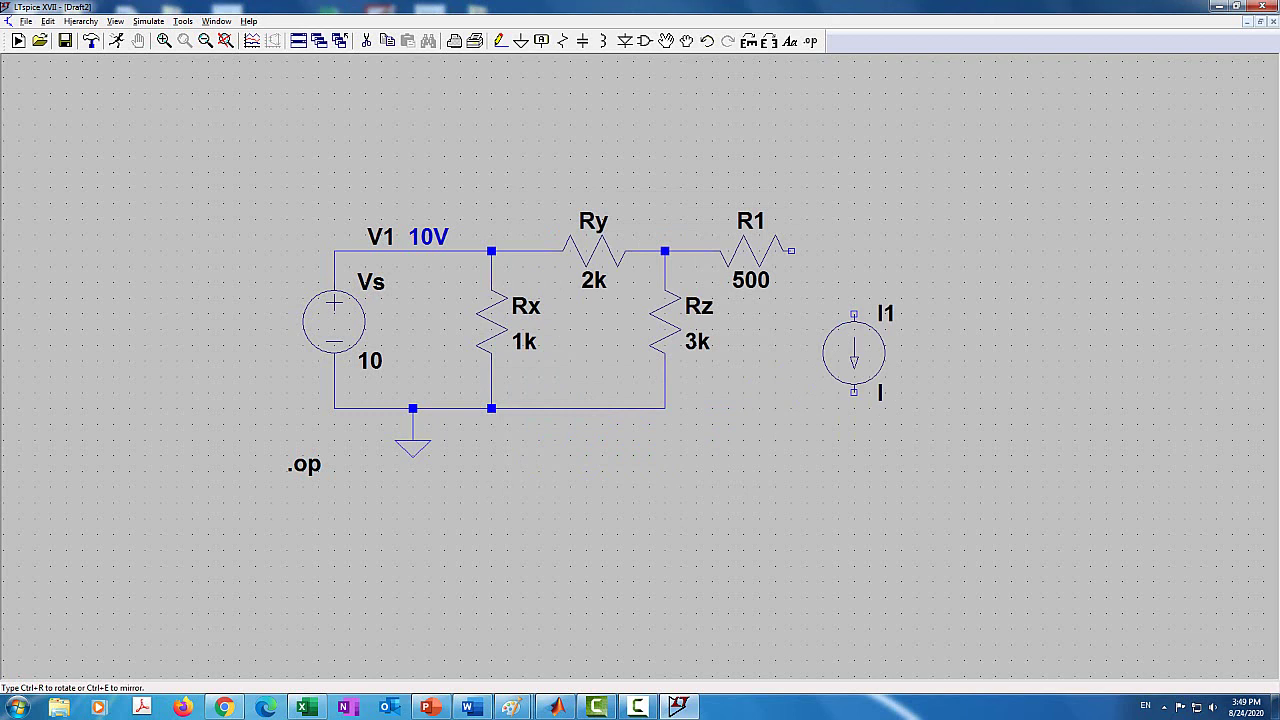
{"action": "key", "text": "ctrl+r"}
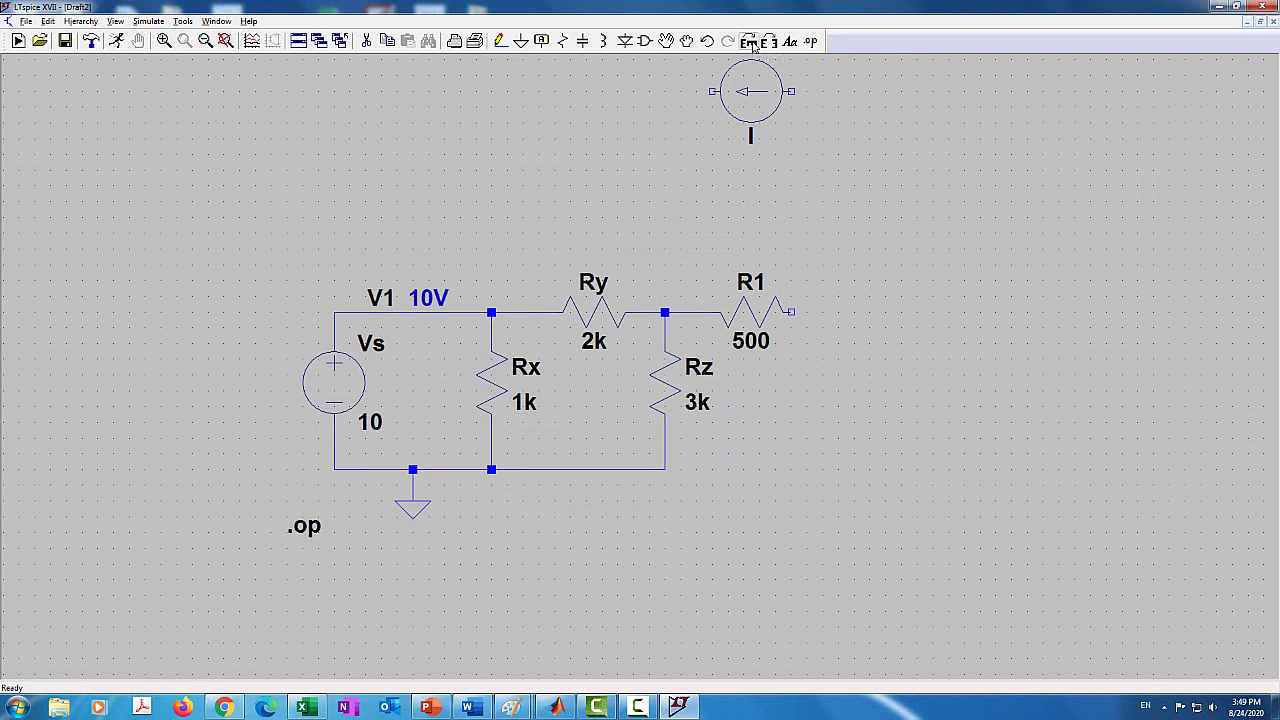
{"action": "key", "text": "ctrl+r"}
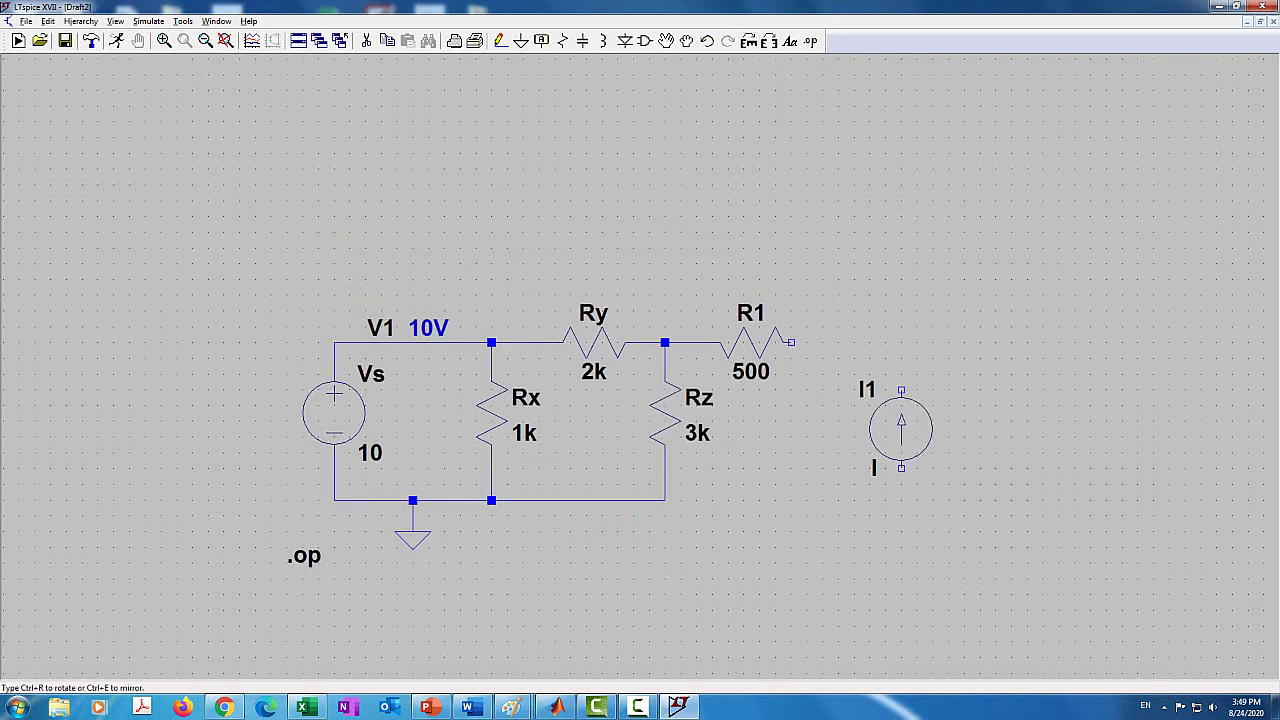
Place the current source right of R1 and rename it from I1 to Is.
{"action": "left_click", "coordinate": [900, 428]}
{"action": "key", "text": "Escape"}
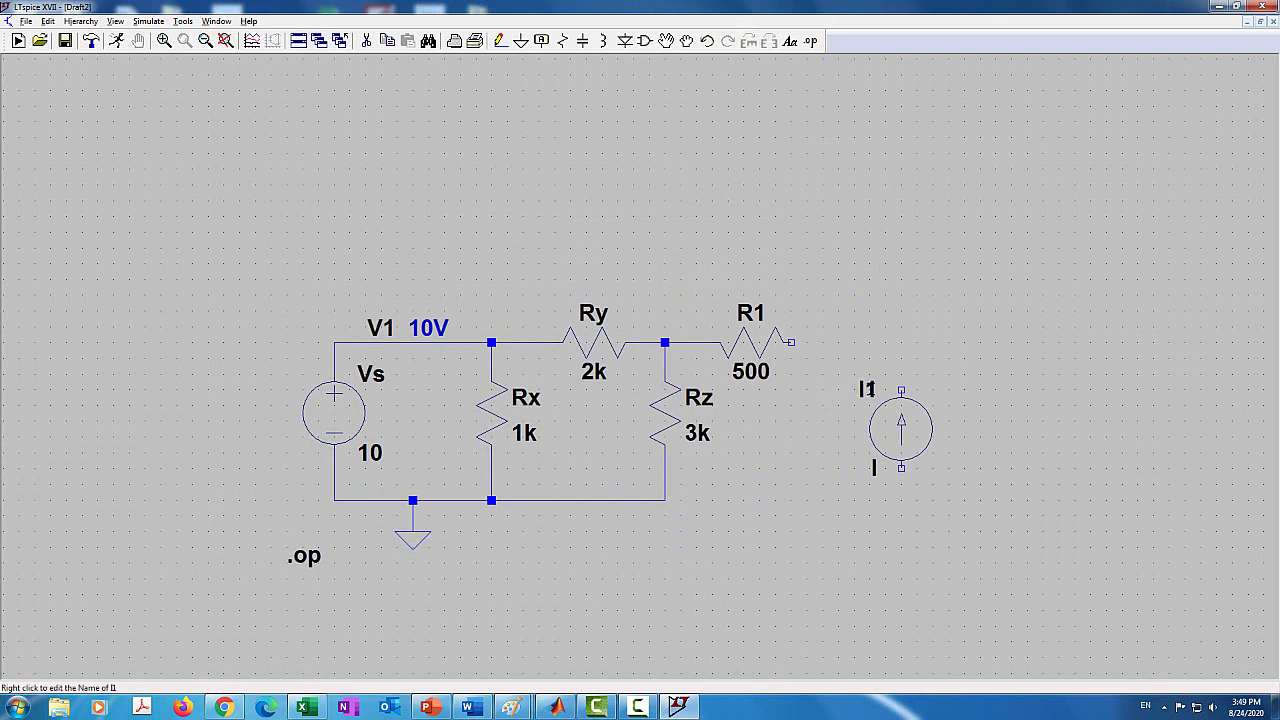
{"action": "right_click", "coordinate": [867, 390]}
{"action": "left_click", "coordinate": [611, 378]}
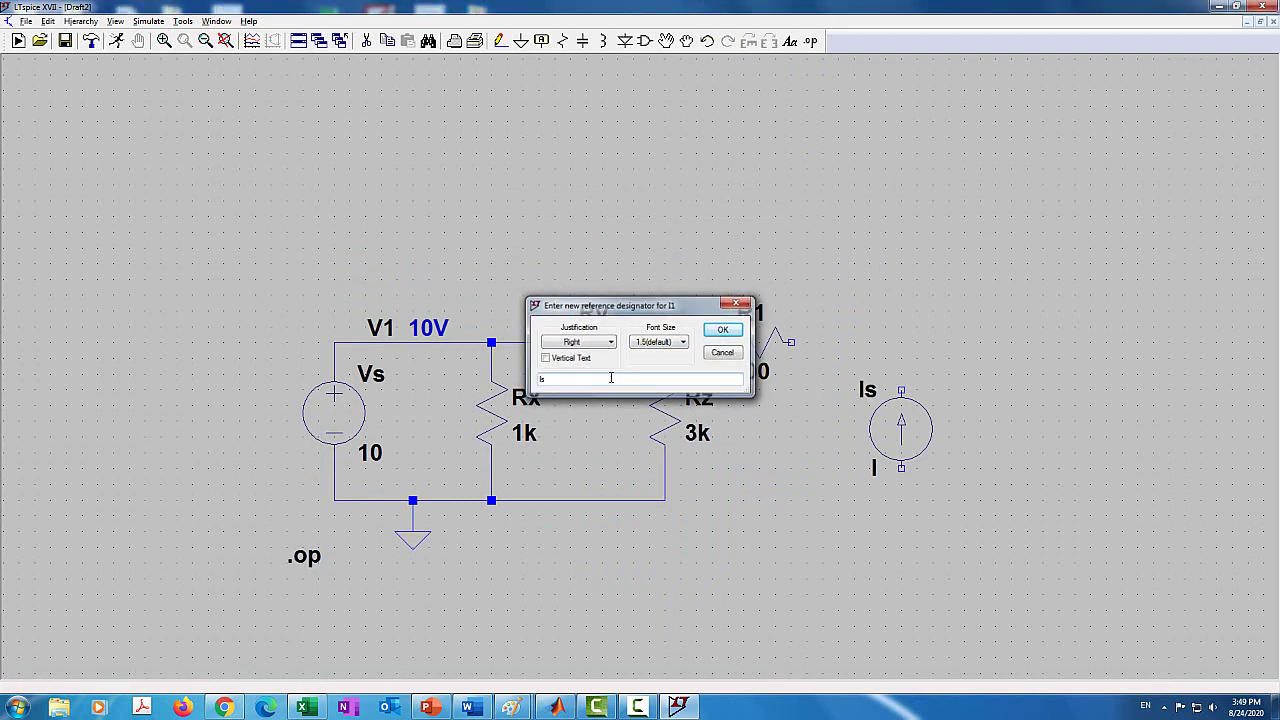
{"action": "key", "text": "Return"}
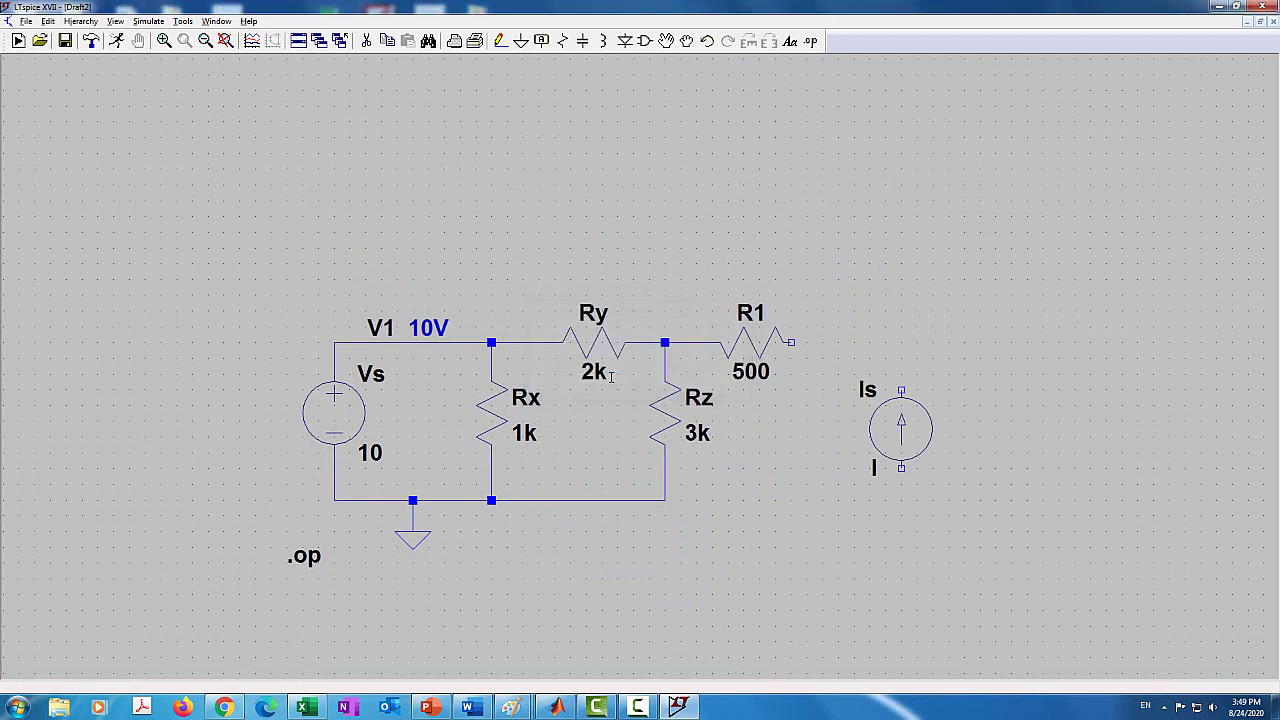
Set the current source Is to a DC value of 5mA.
{"action": "right_click", "coordinate": [895, 440]}
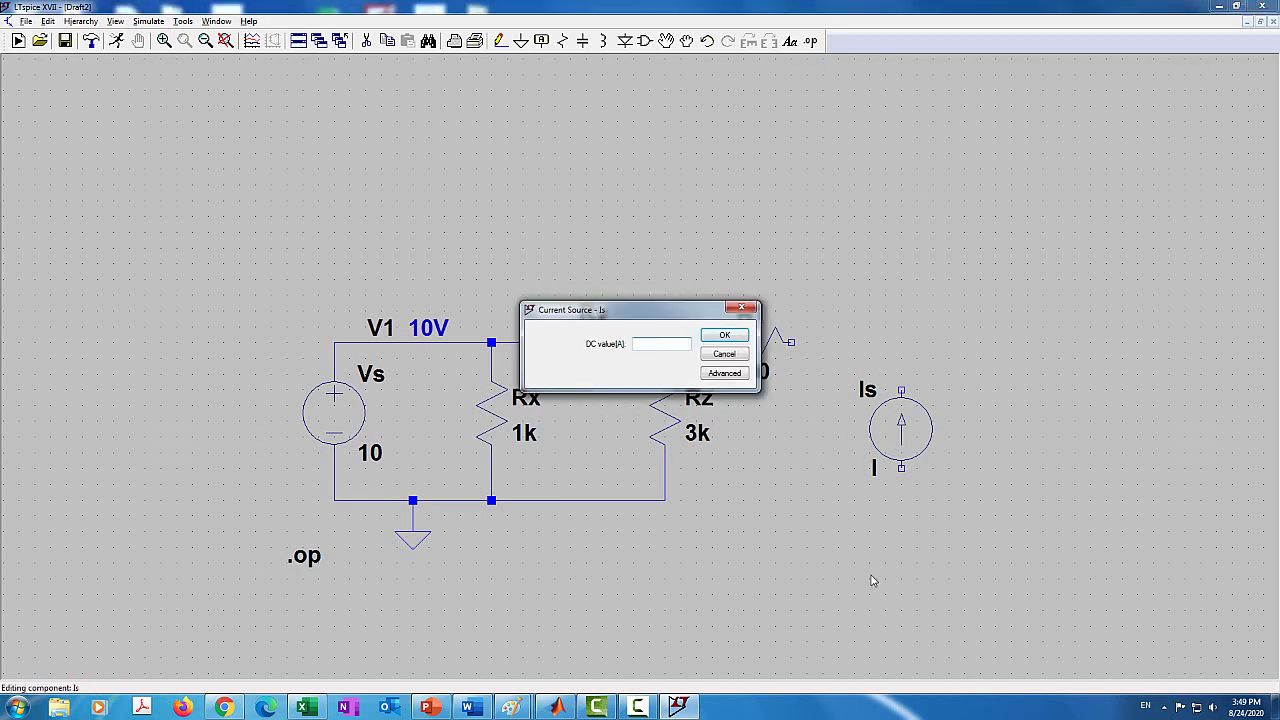
{"action": "type", "text": "5mA"}
{"action": "key", "text": "Return"}
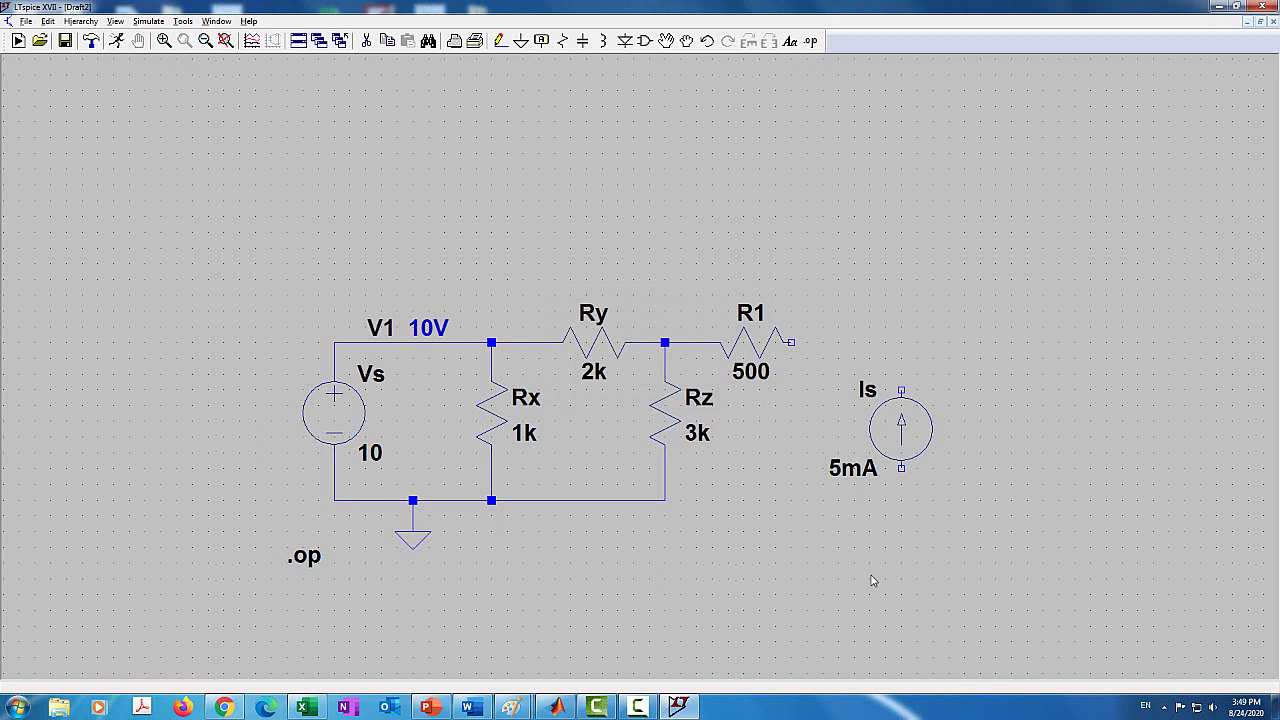
Wire Is's bottom to Rz's ground line and its top to R1's right end.
{"action": "left_click", "coordinate": [499, 41]}
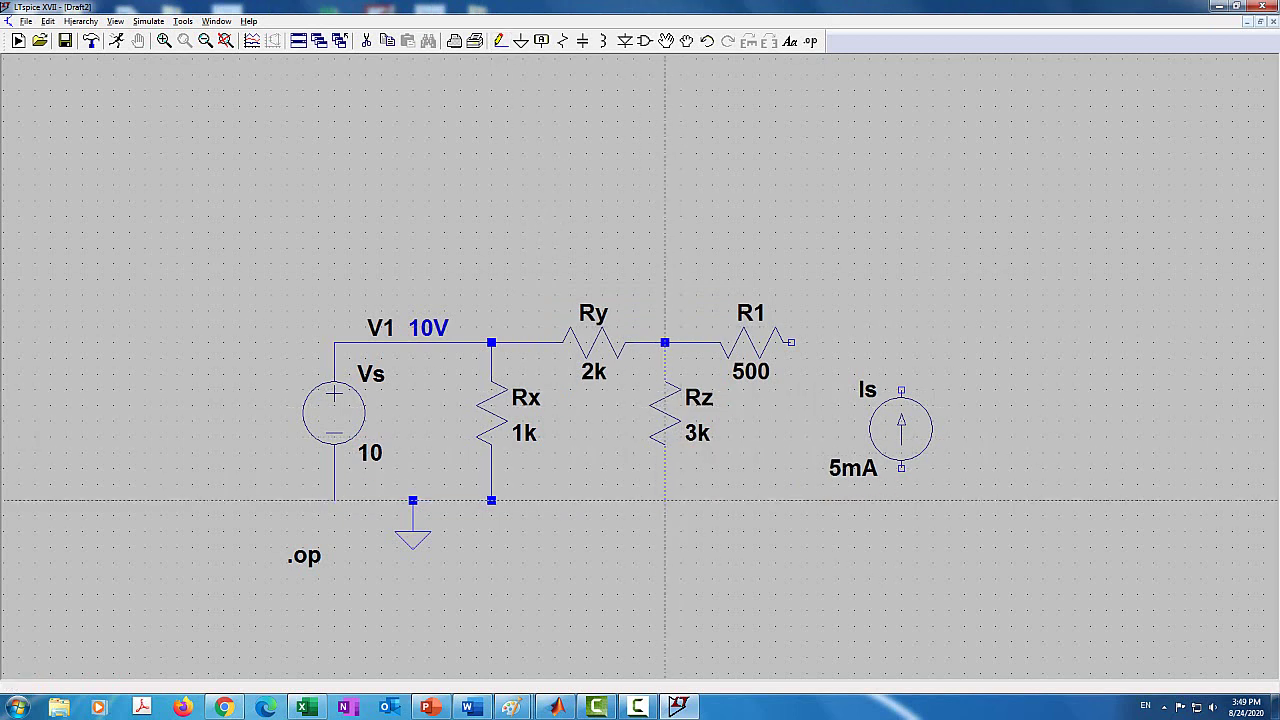
{"action": "left_click", "coordinate": [665, 500]}
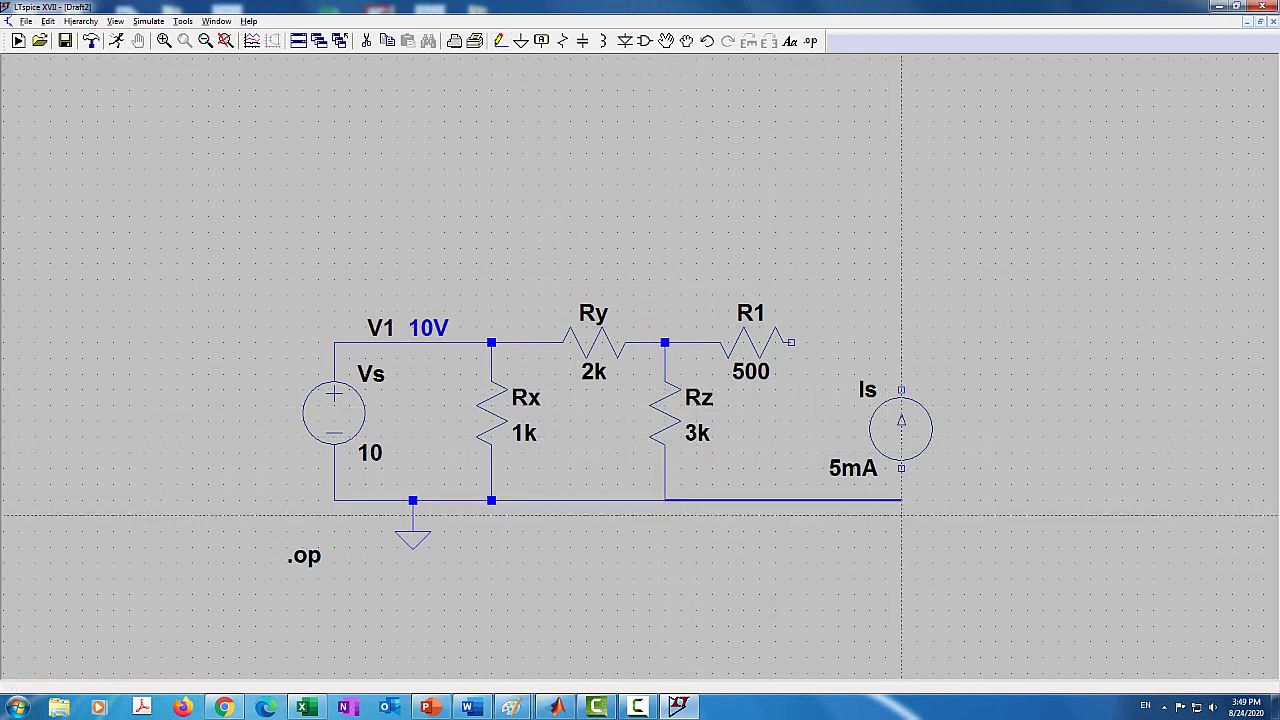
{"action": "left_click", "coordinate": [901, 468]}
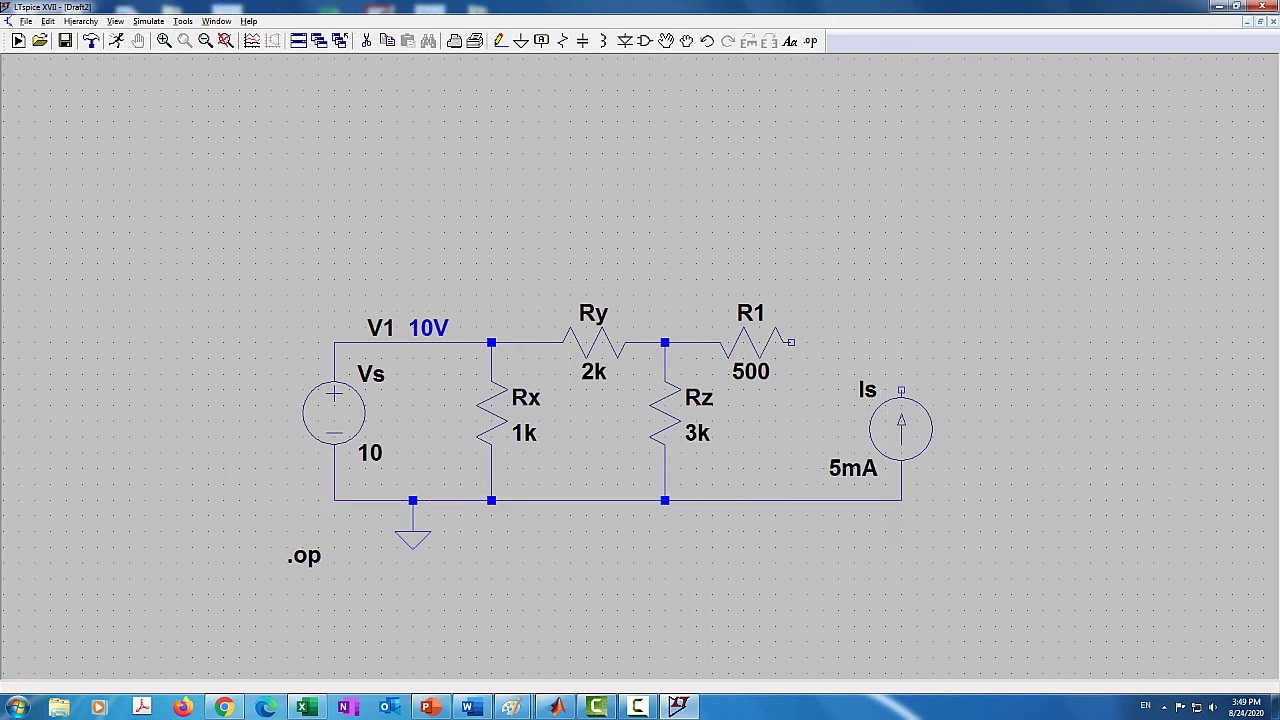
{"action": "left_click", "coordinate": [790, 342]}
{"action": "left_click", "coordinate": [901, 390]}
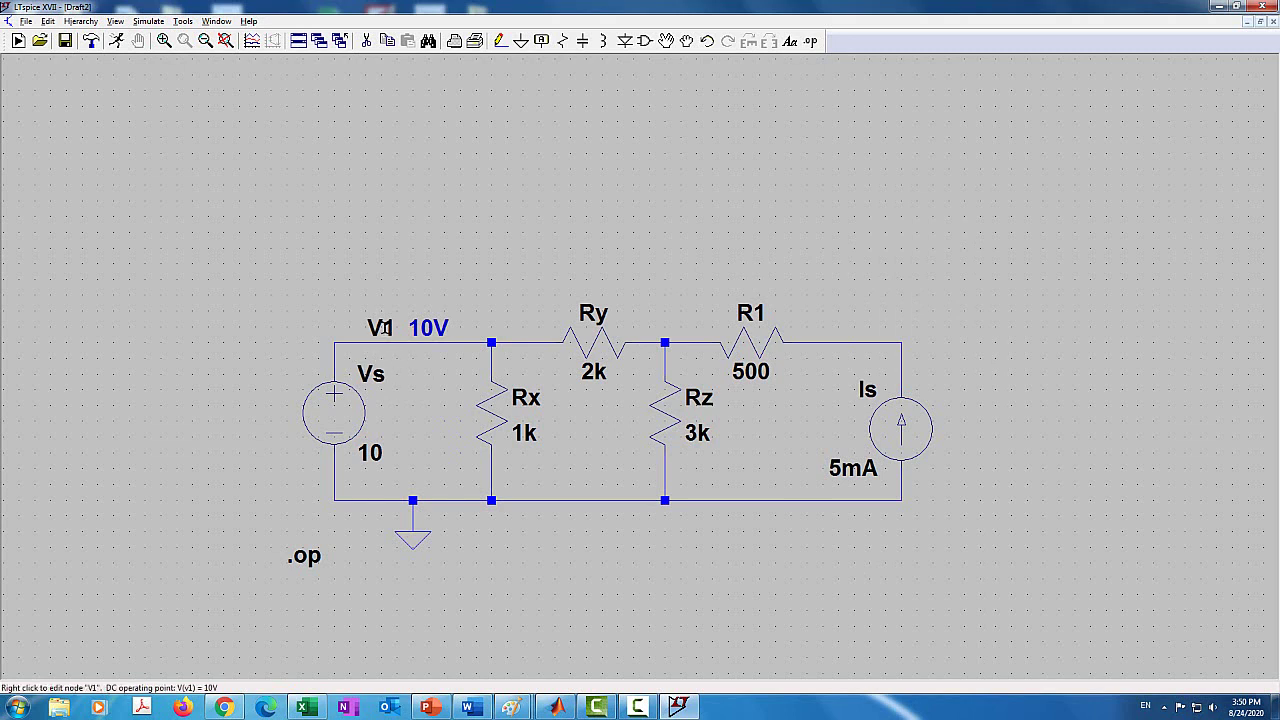
Label the net between Ry and Rz as V2.
{"action": "right_click", "coordinate": [682, 343]}
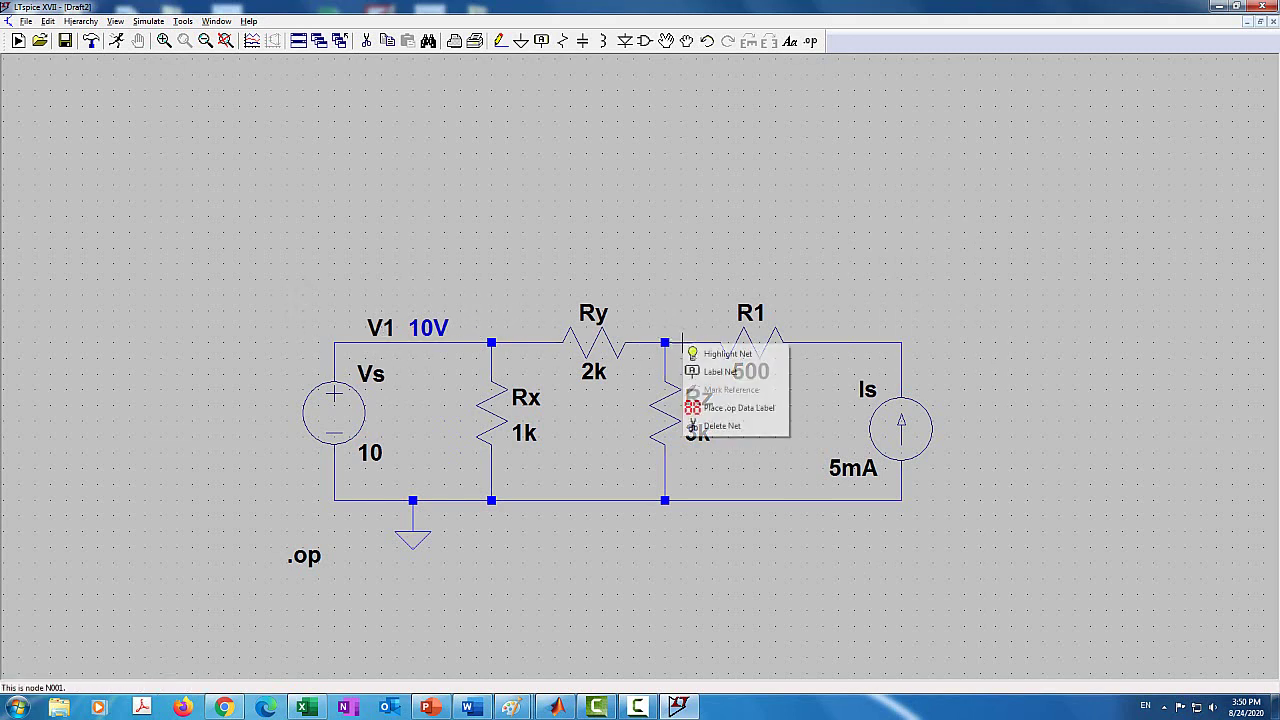
{"action": "left_click", "coordinate": [720, 372]}
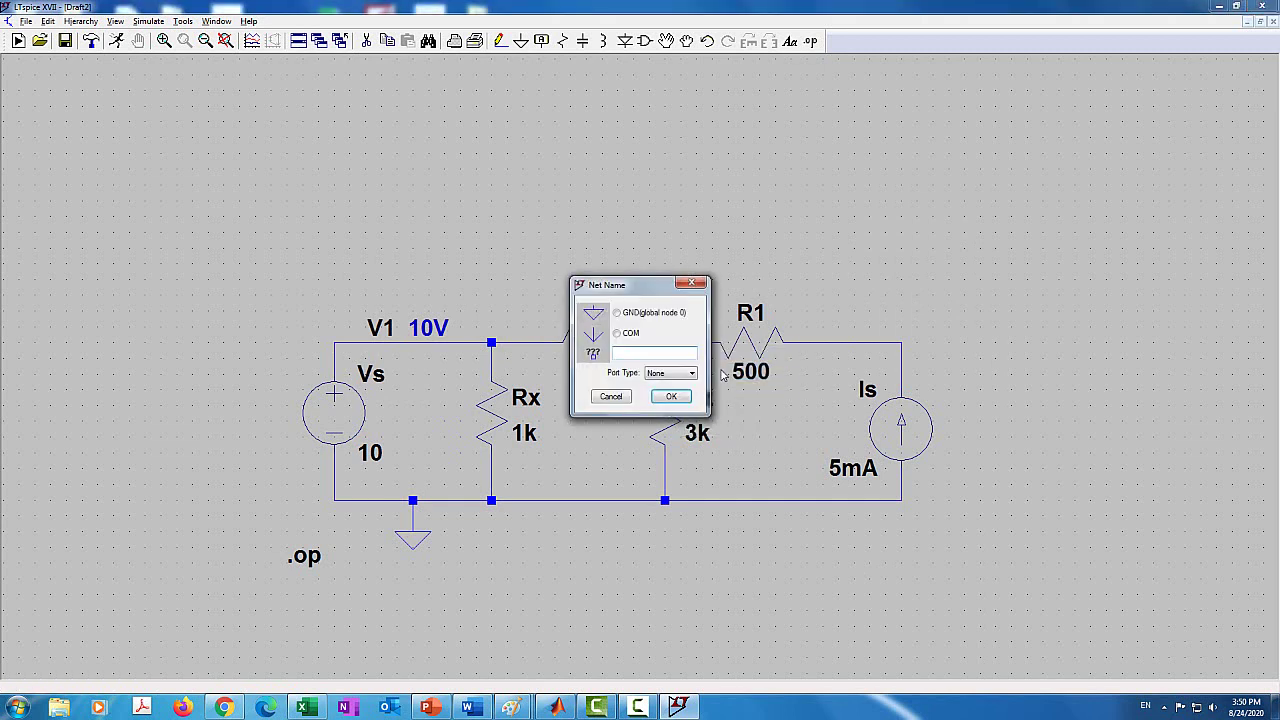
{"action": "type", "text": "V2"}
{"action": "key", "text": "Return"}
{"action": "left_click", "coordinate": [665, 326]}
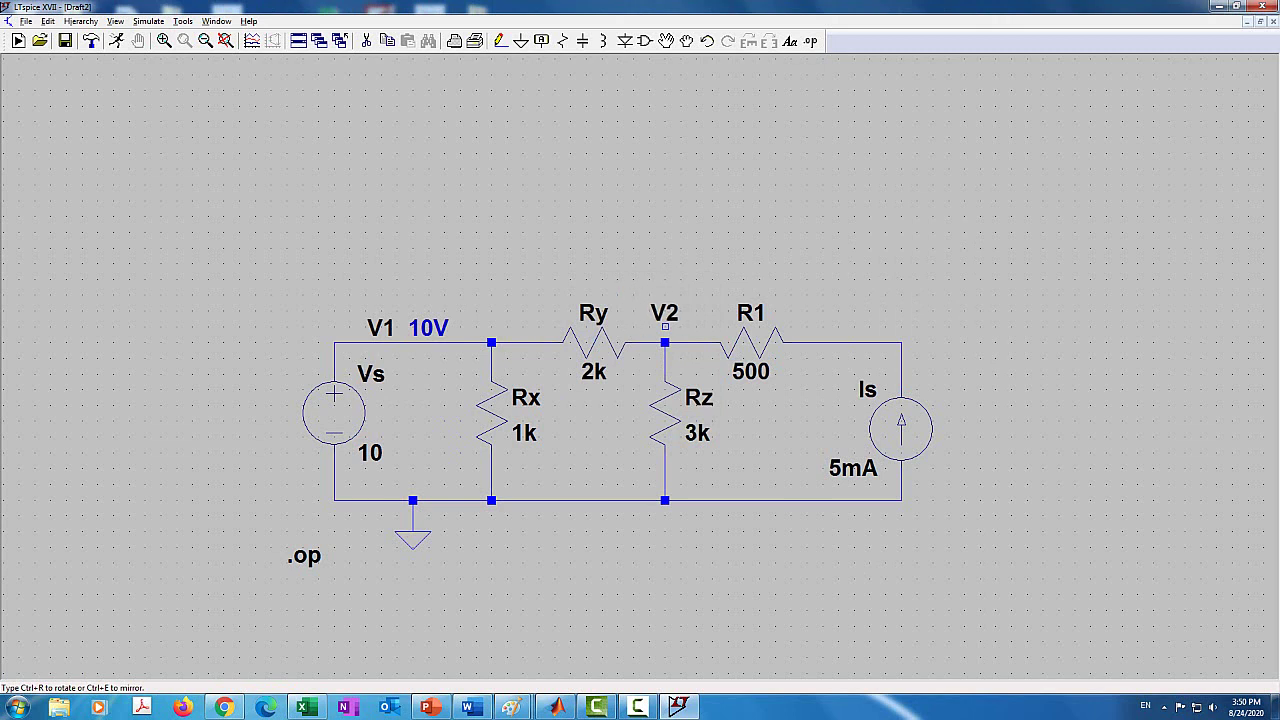
{"action": "left_click", "coordinate": [680, 342]}
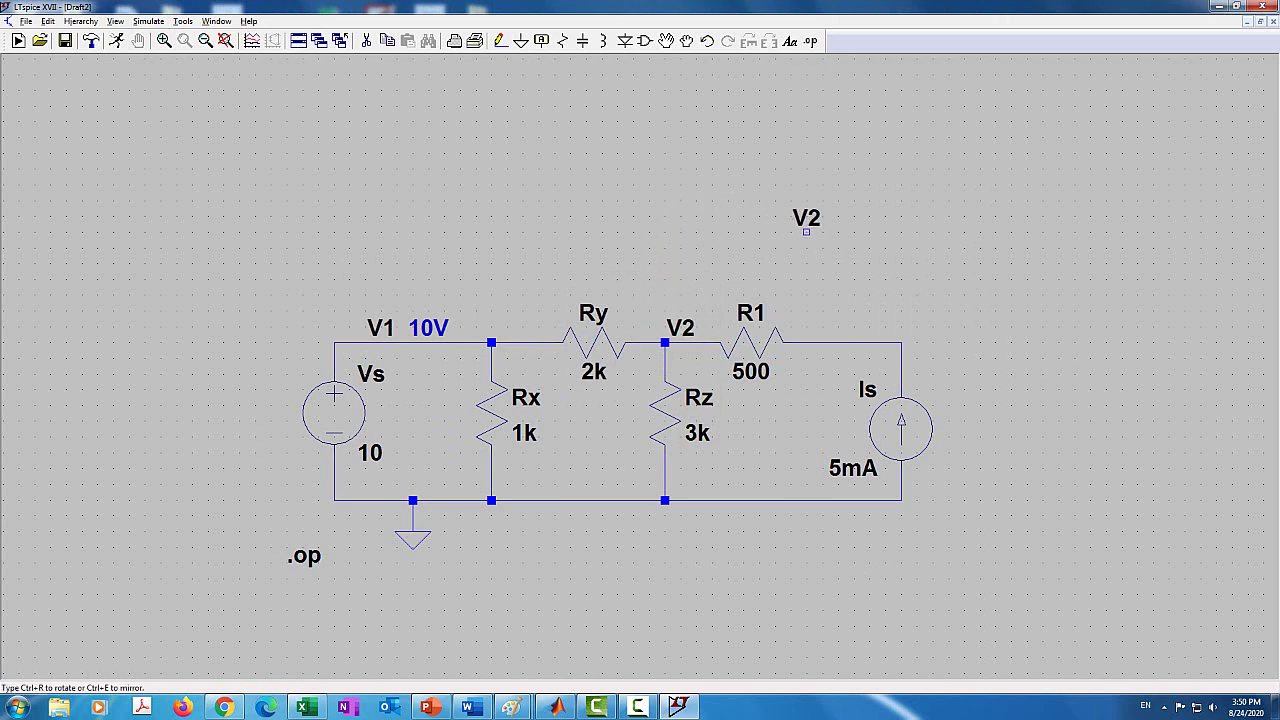
{"action": "right_click", "coordinate": [840, 250]}
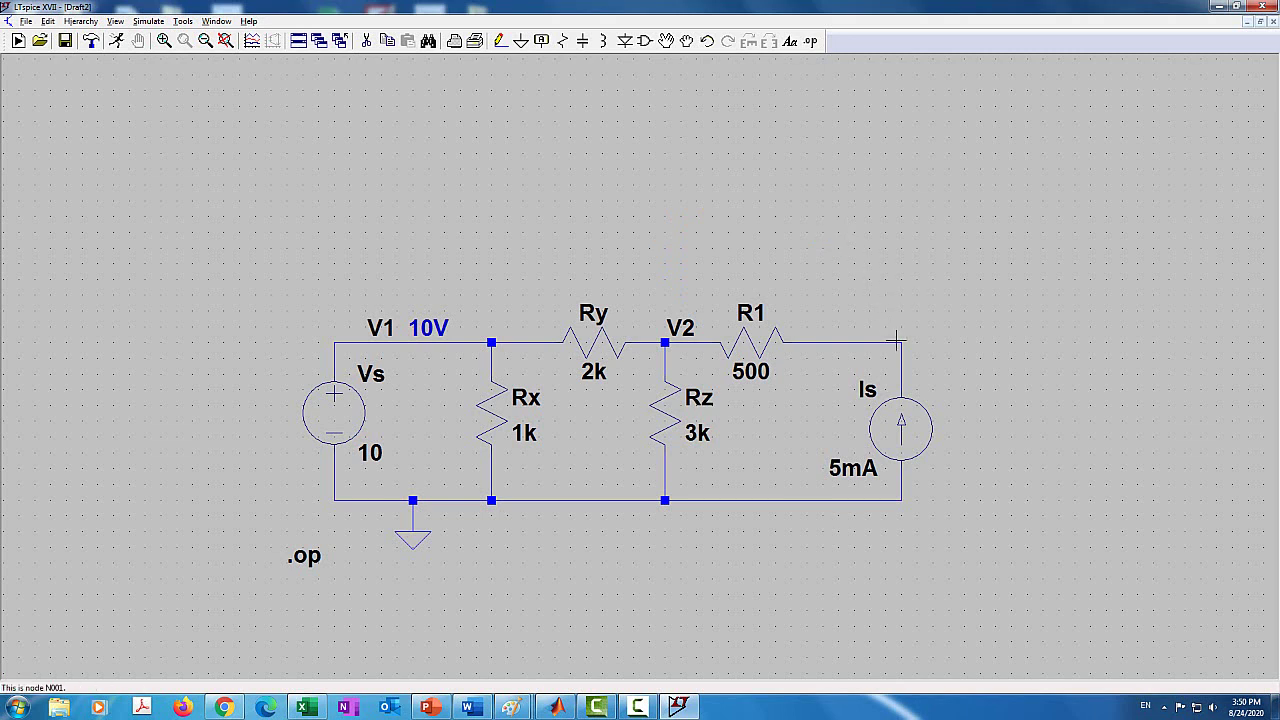
Label the net above the current source as V3.
{"action": "right_click", "coordinate": [895, 343]}
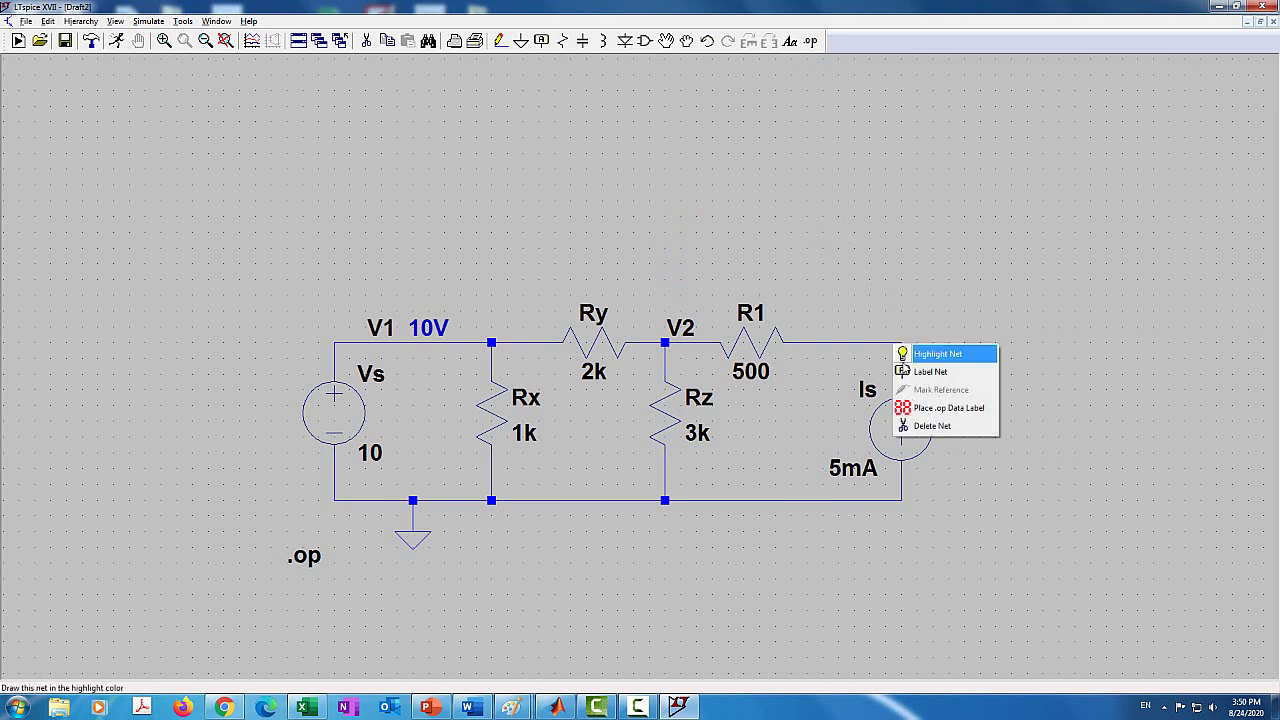
{"action": "left_click", "coordinate": [930, 371]}
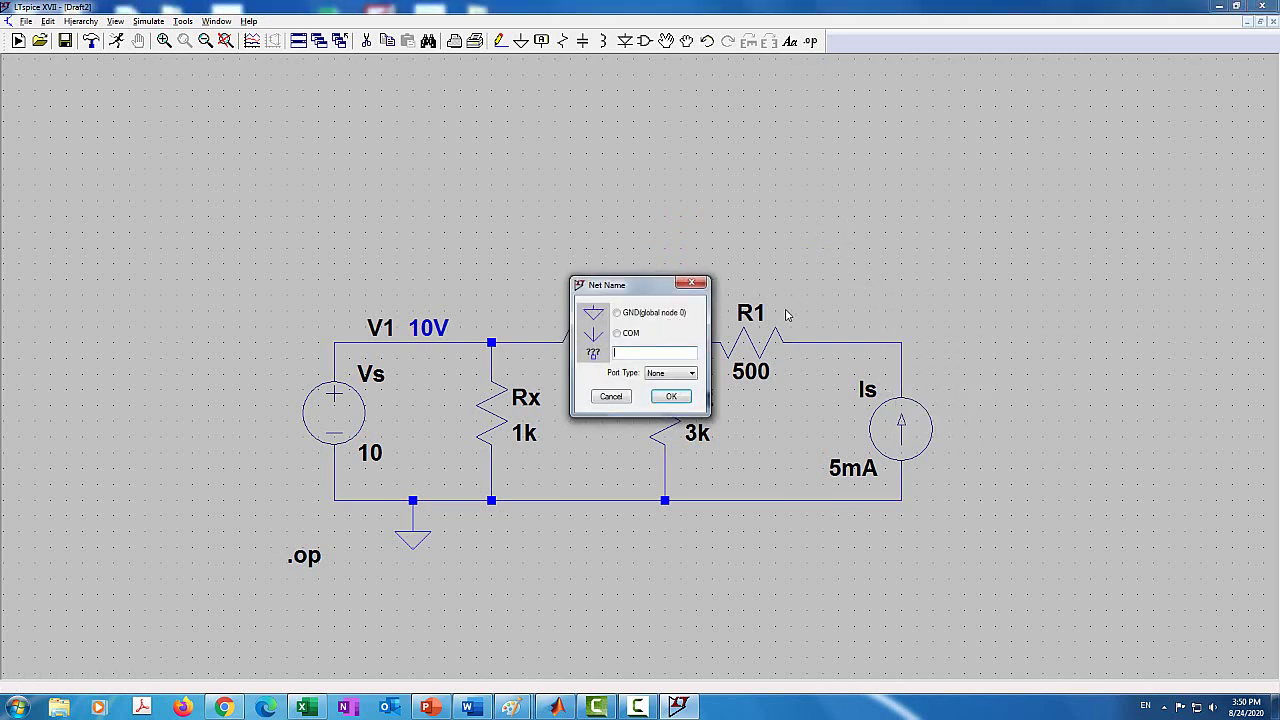
{"action": "type", "text": "V3"}
{"action": "key", "text": "Return"}
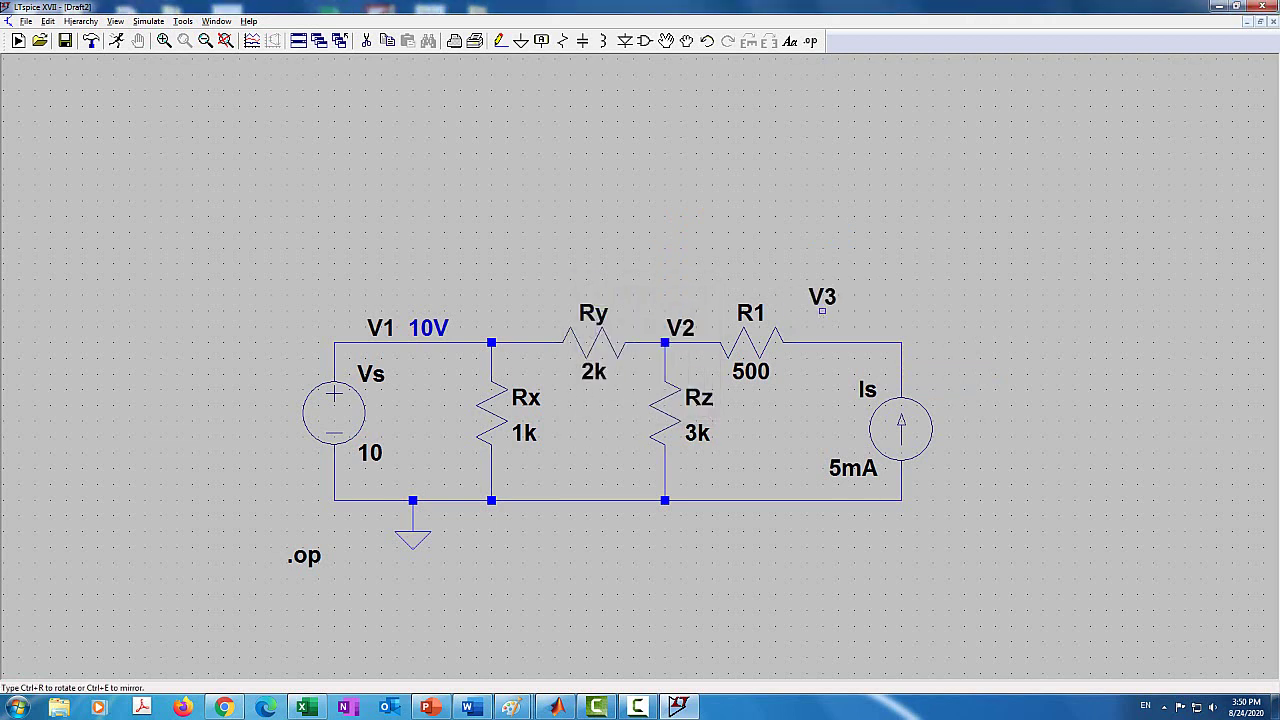
{"action": "left_click", "coordinate": [901, 342]}
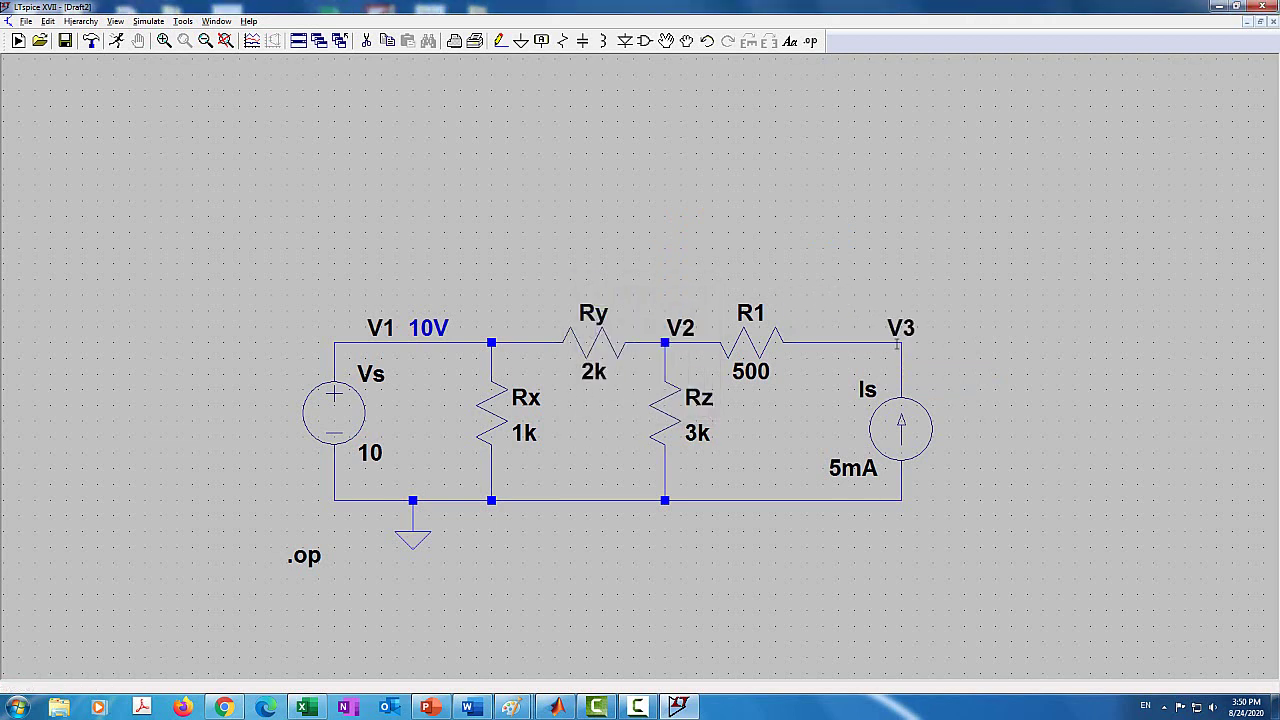
{"action": "key", "text": "Escape"}
Run the operating point simulation and move the results window aside.
{"action": "left_click", "coordinate": [118, 41]}
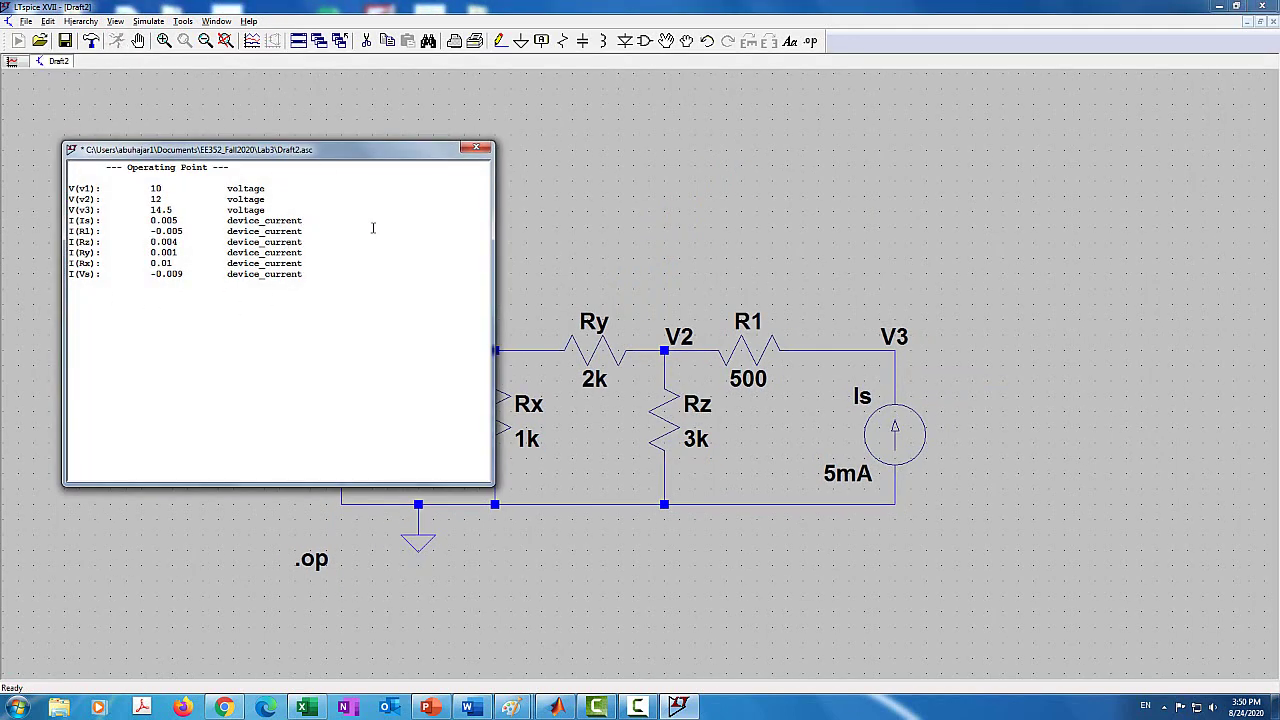
{"action": "left_click_drag", "start_coordinate": [419, 160], "coordinate": [1040, 541]}
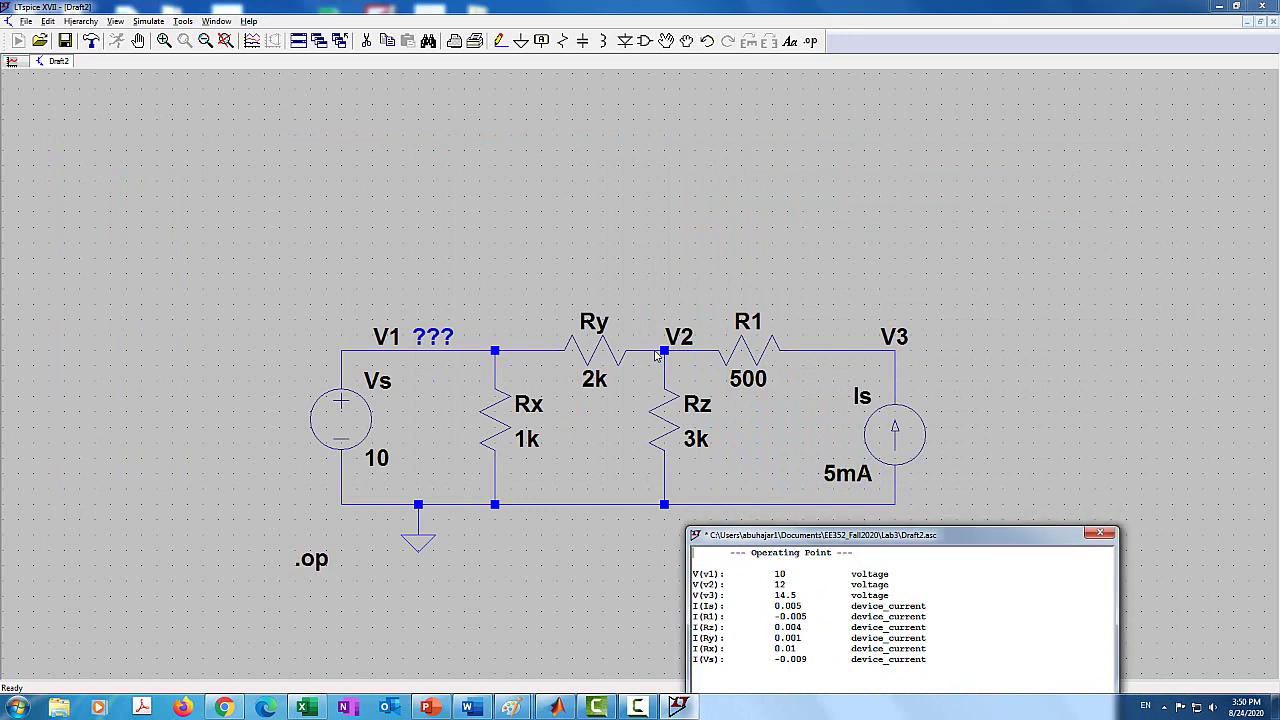
Add .op data labels on nets V2 and V3, then rerun the simulation.
{"action": "left_click", "coordinate": [1108, 537]}
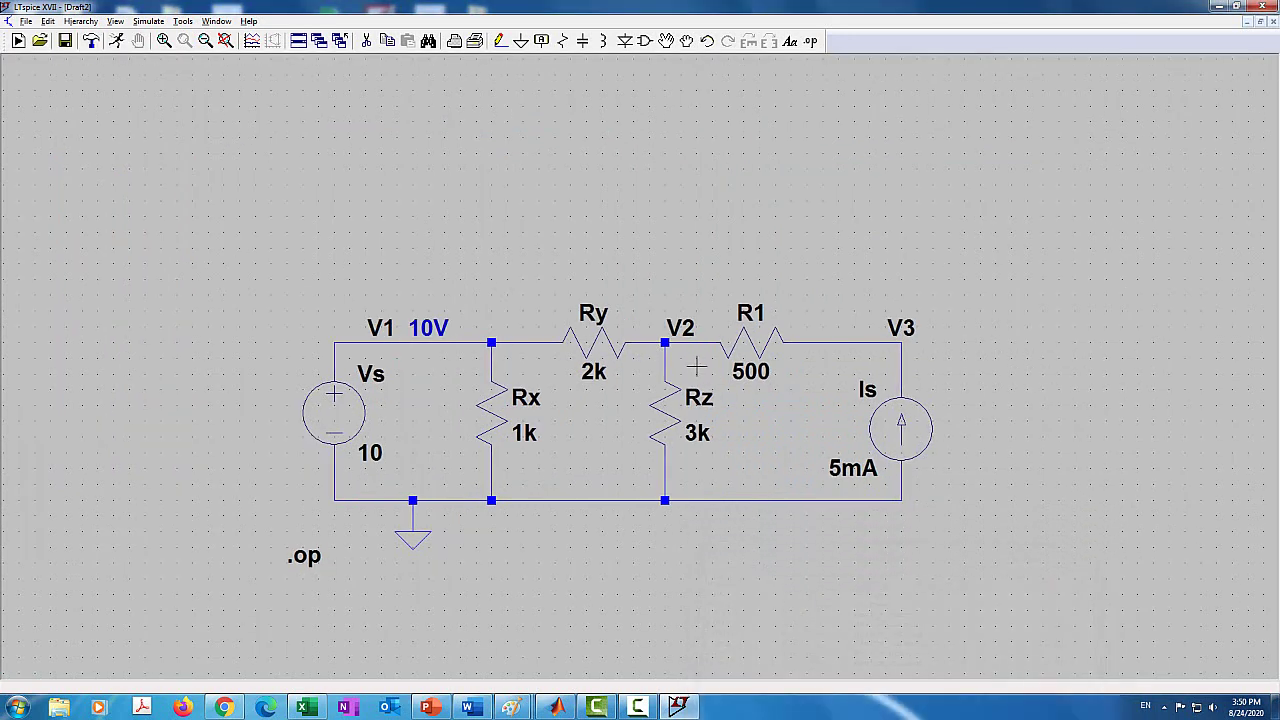
{"action": "right_click", "coordinate": [651, 344]}
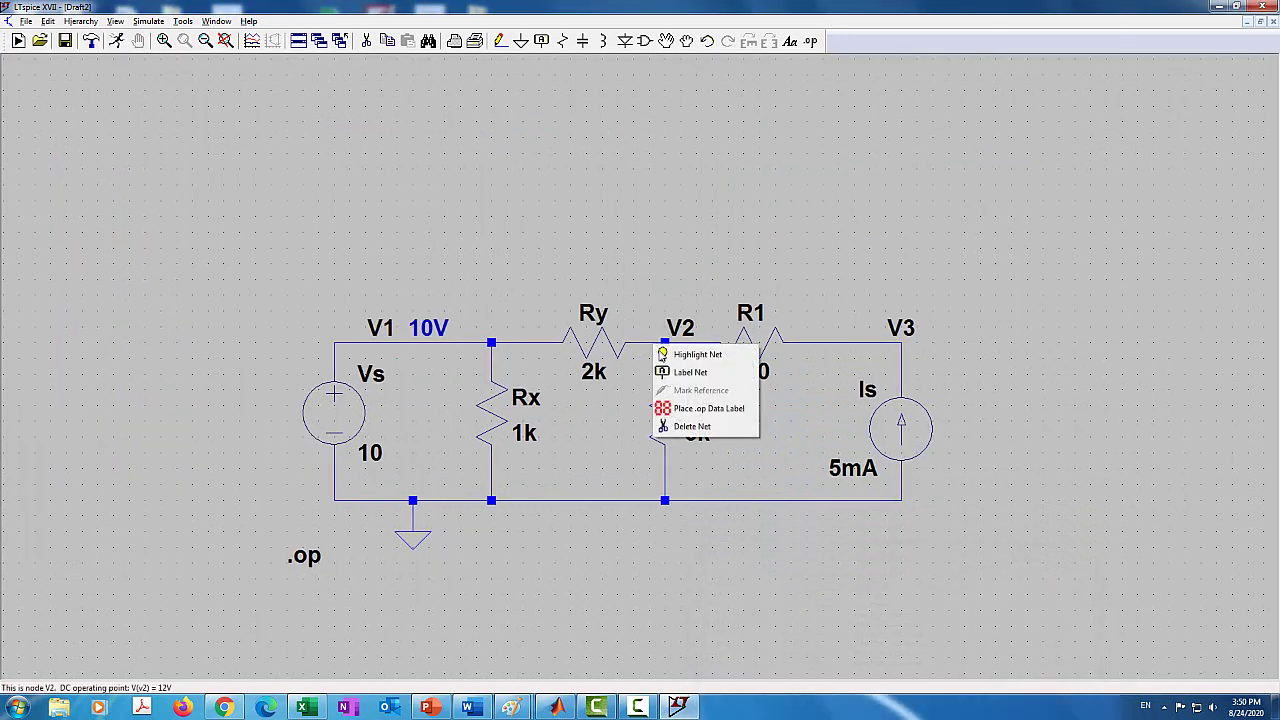
{"action": "left_click", "coordinate": [695, 406]}
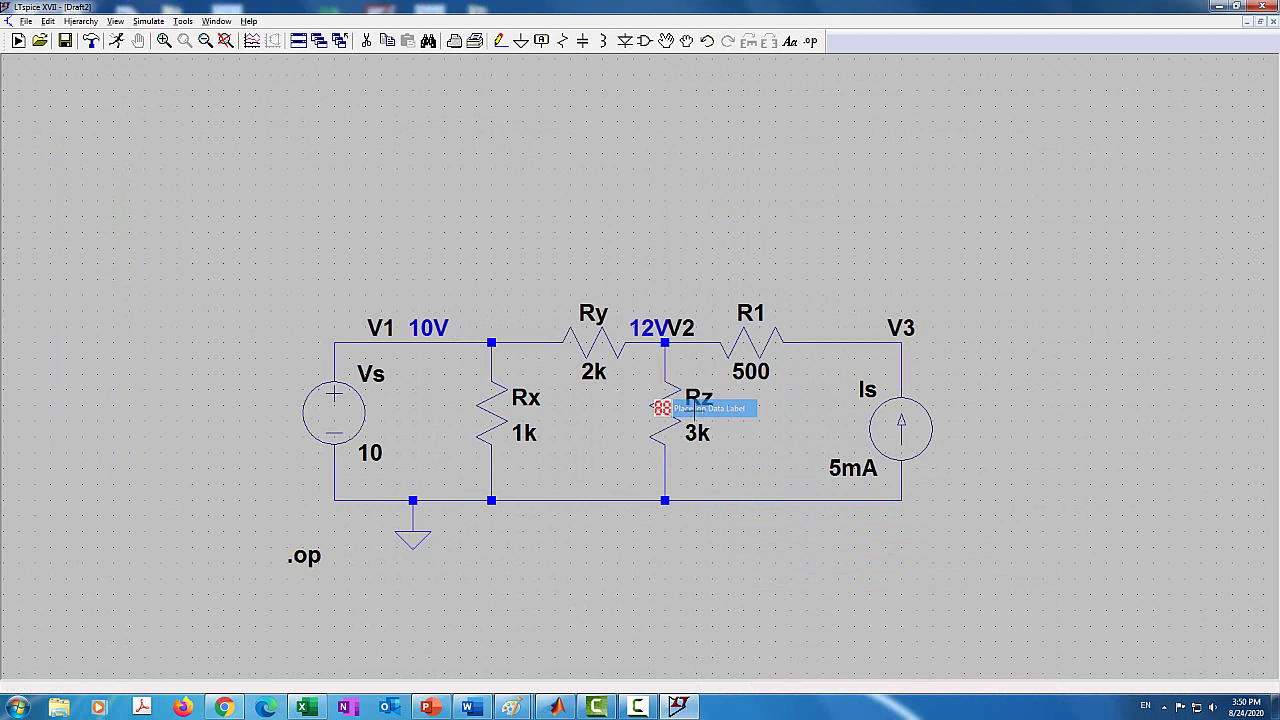
{"action": "right_click", "coordinate": [860, 344]}
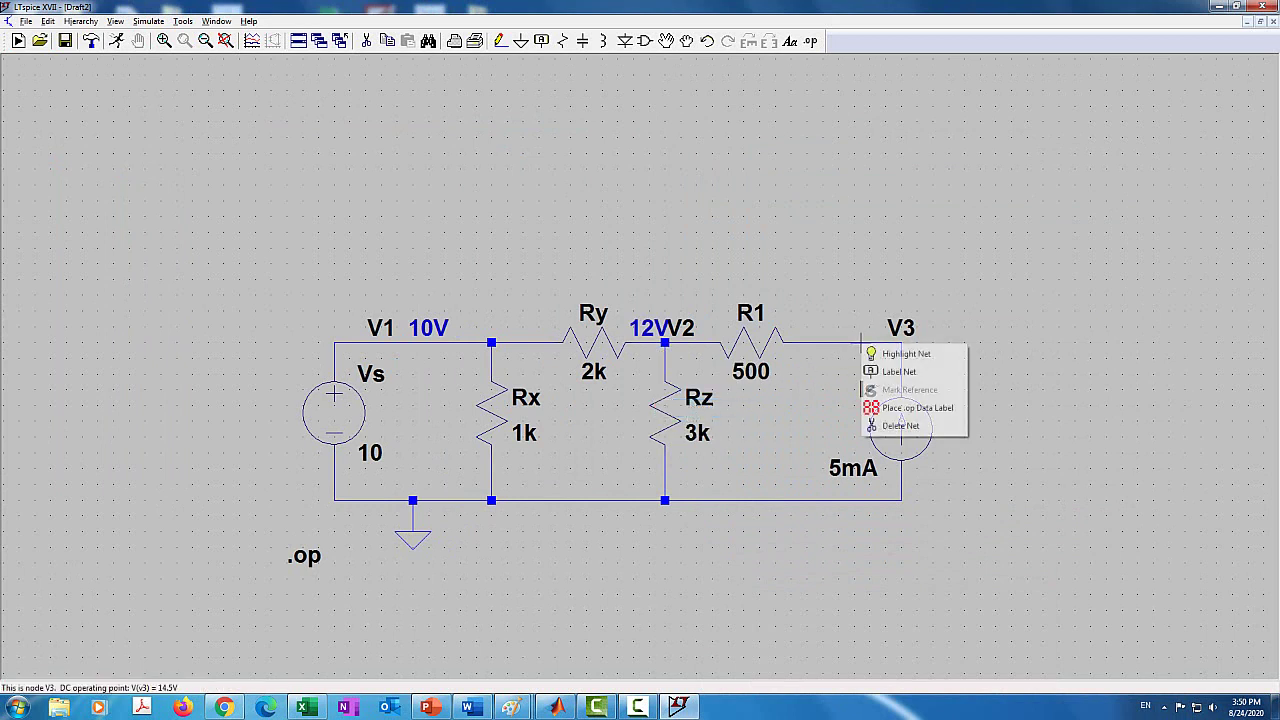
{"action": "left_click", "coordinate": [905, 408]}
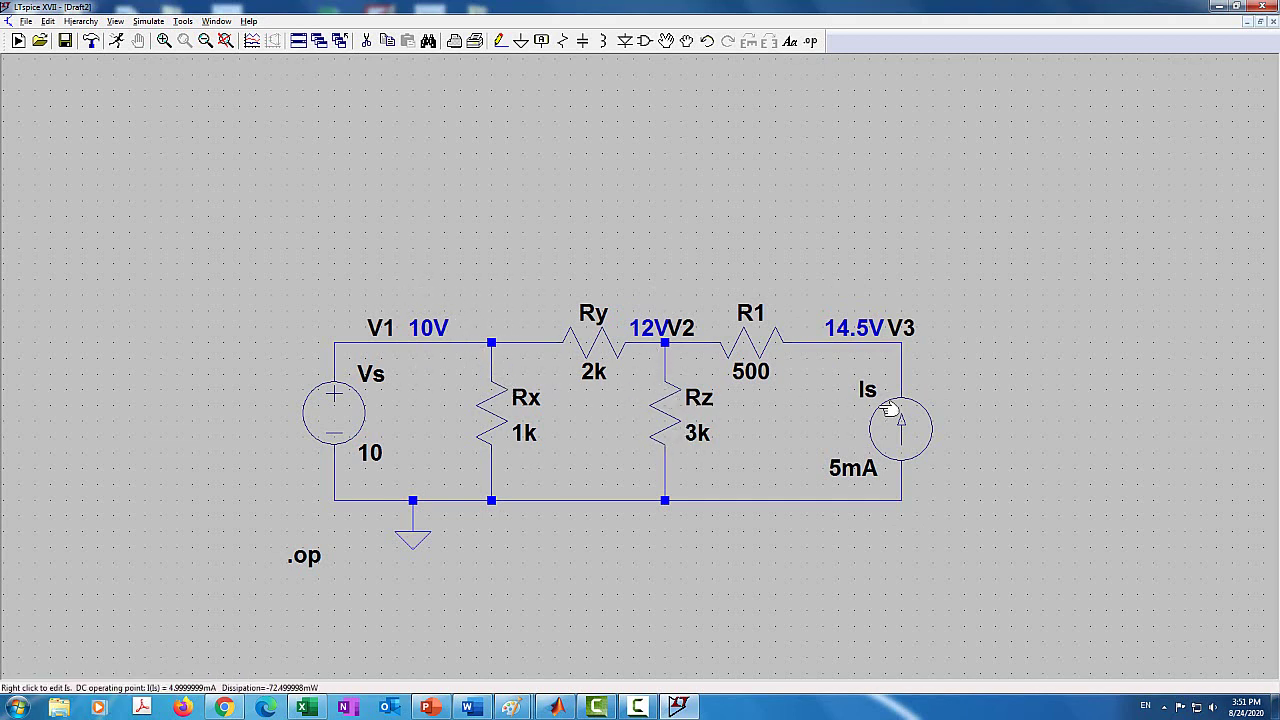
{"action": "left_click", "coordinate": [116, 41]}
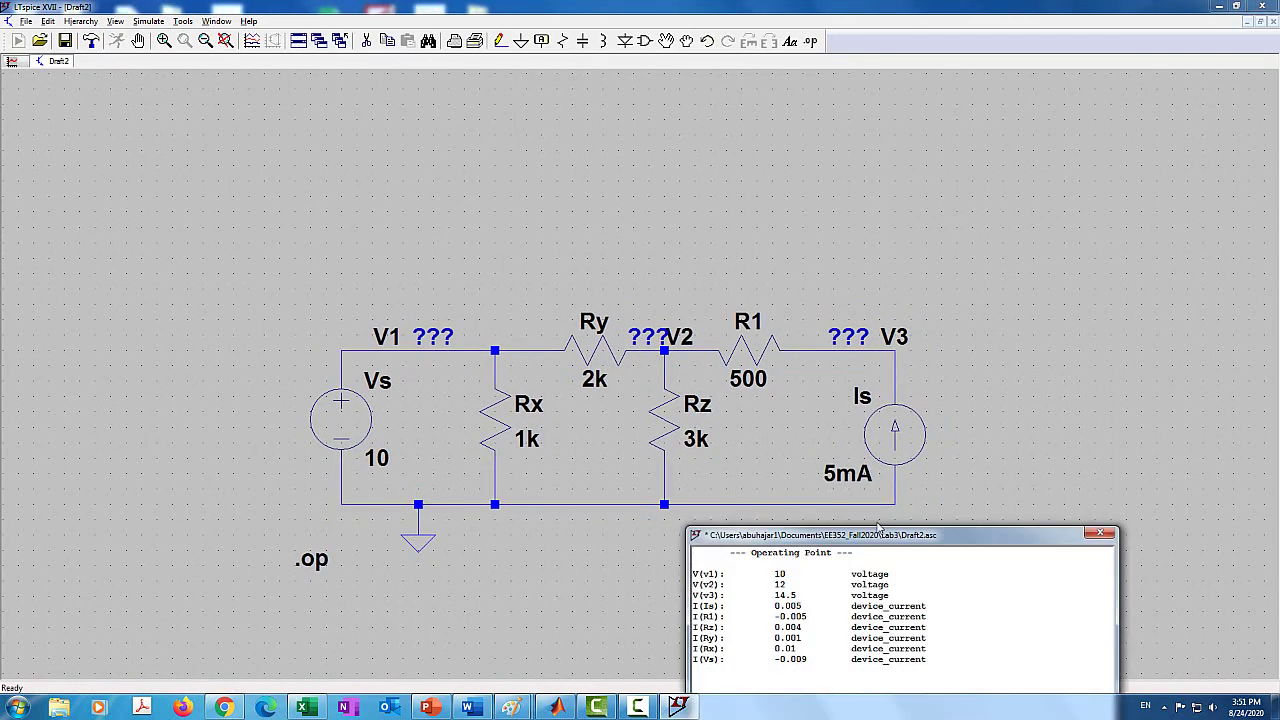
Reposition the results window and highlight the I(R1) current of -0.005.
{"action": "left_click_drag", "start_coordinate": [884, 540], "coordinate": [911, 171]}
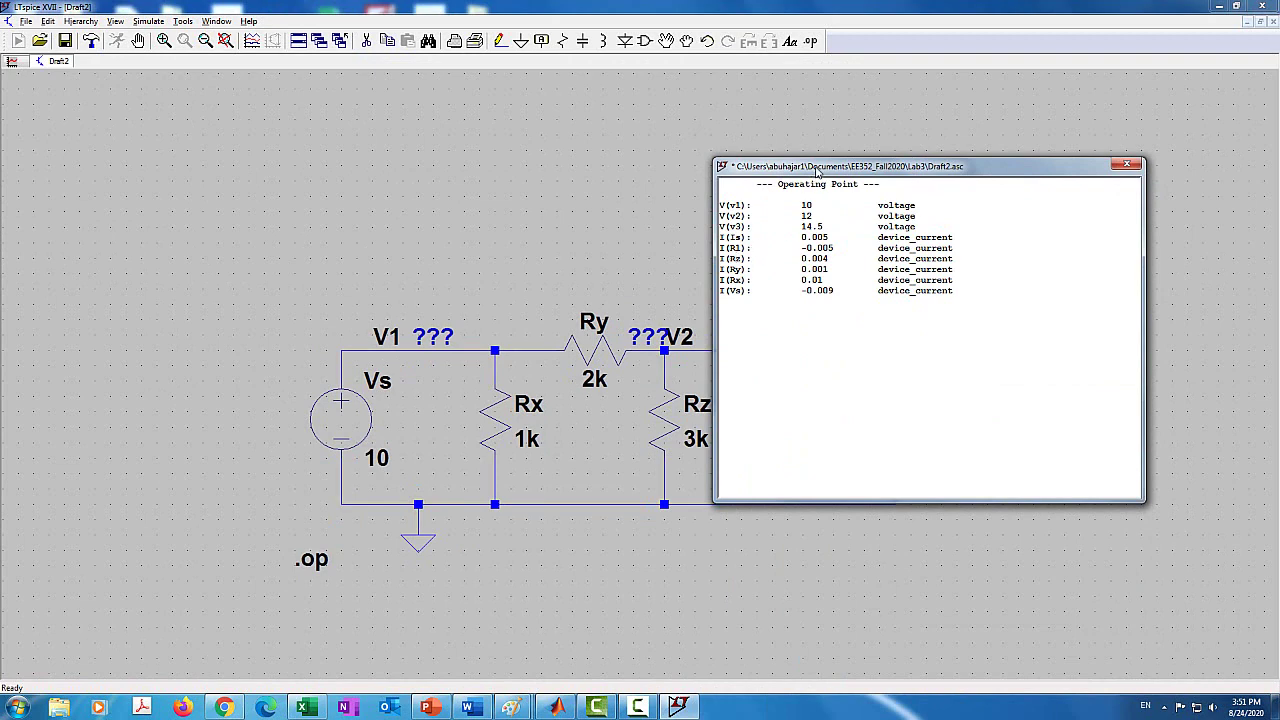
{"action": "left_click_drag", "start_coordinate": [817, 172], "coordinate": [955, 161]}
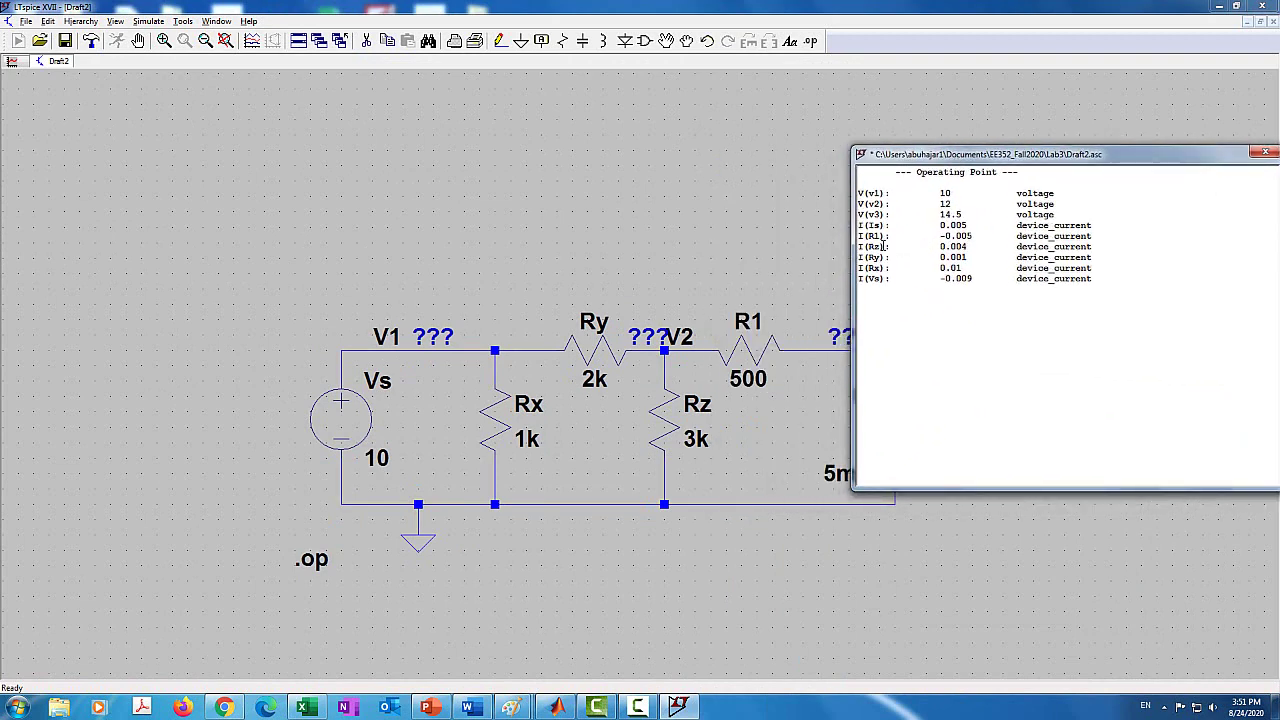
{"action": "left_click_drag", "start_coordinate": [859, 236], "coordinate": [897, 233]}
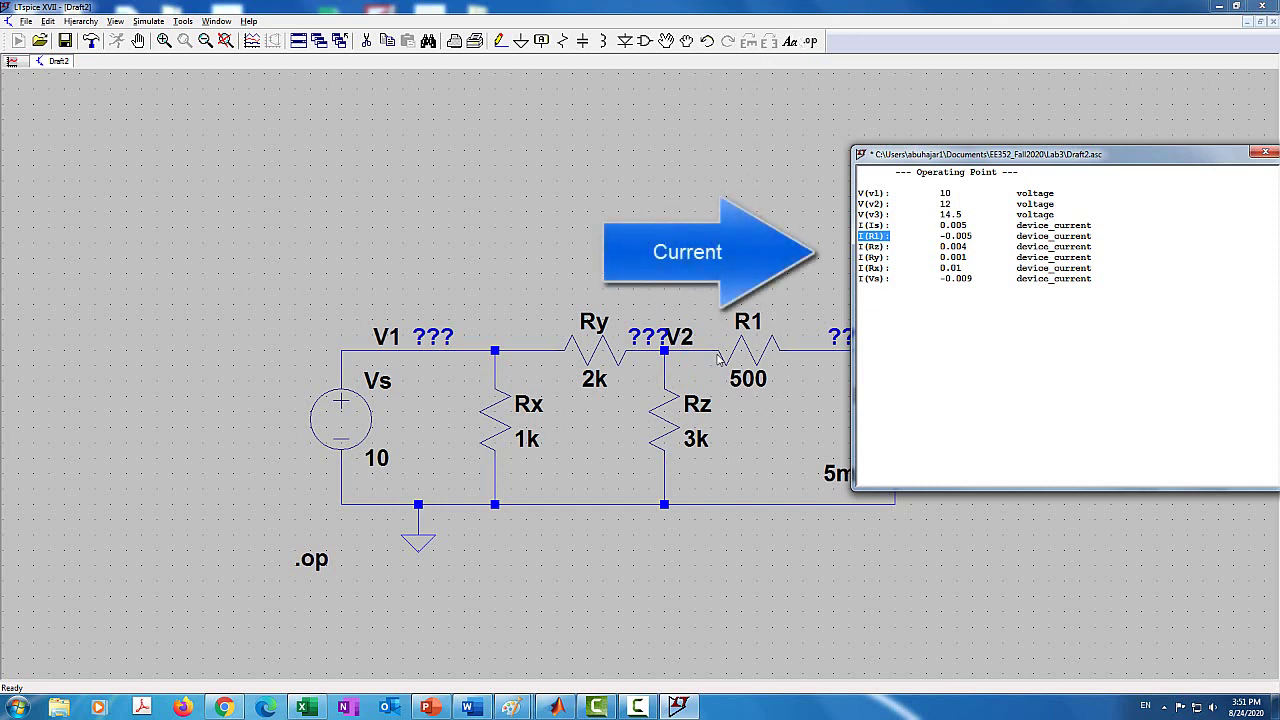
{"action": "double_click", "coordinate": [945, 236]}
Highlight I(Rz) 0.004, I(Ry) 0.001 and I(Rx) 0.01, then close the results.
{"action": "left_click_drag", "start_coordinate": [1005, 160], "coordinate": [959, 522]}
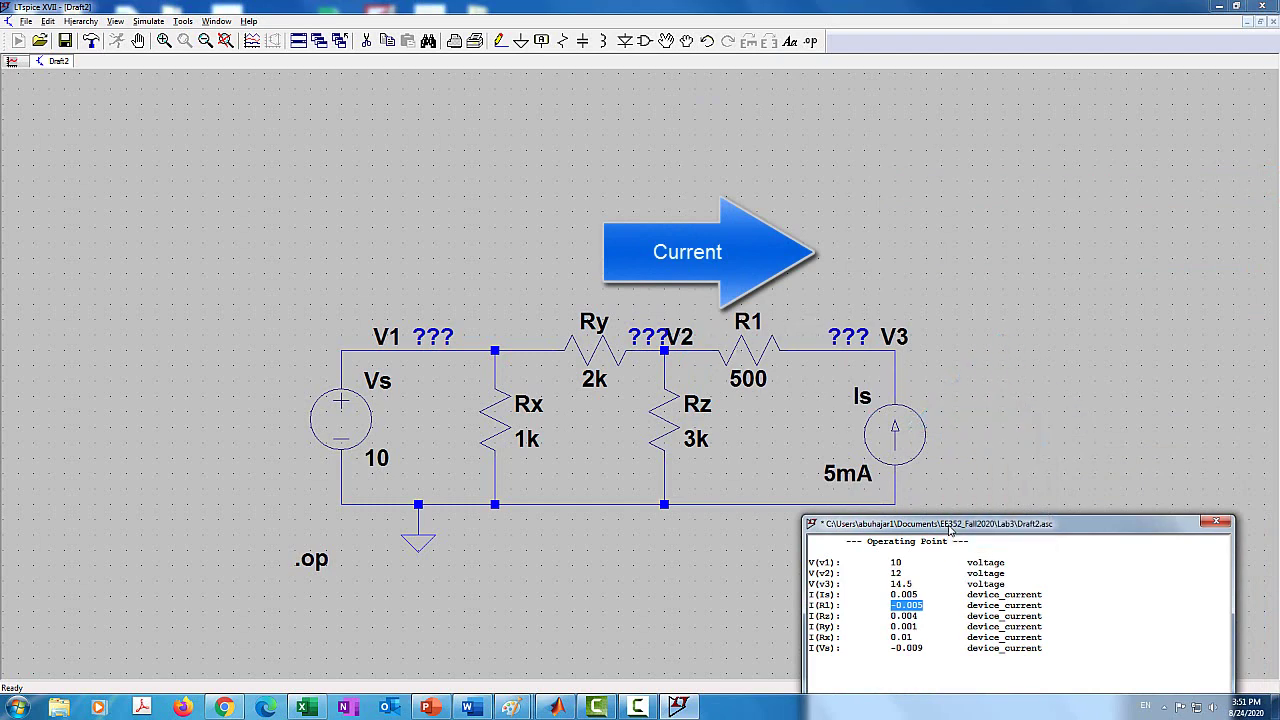
{"action": "left_click_drag", "start_coordinate": [946, 525], "coordinate": [903, 426]}
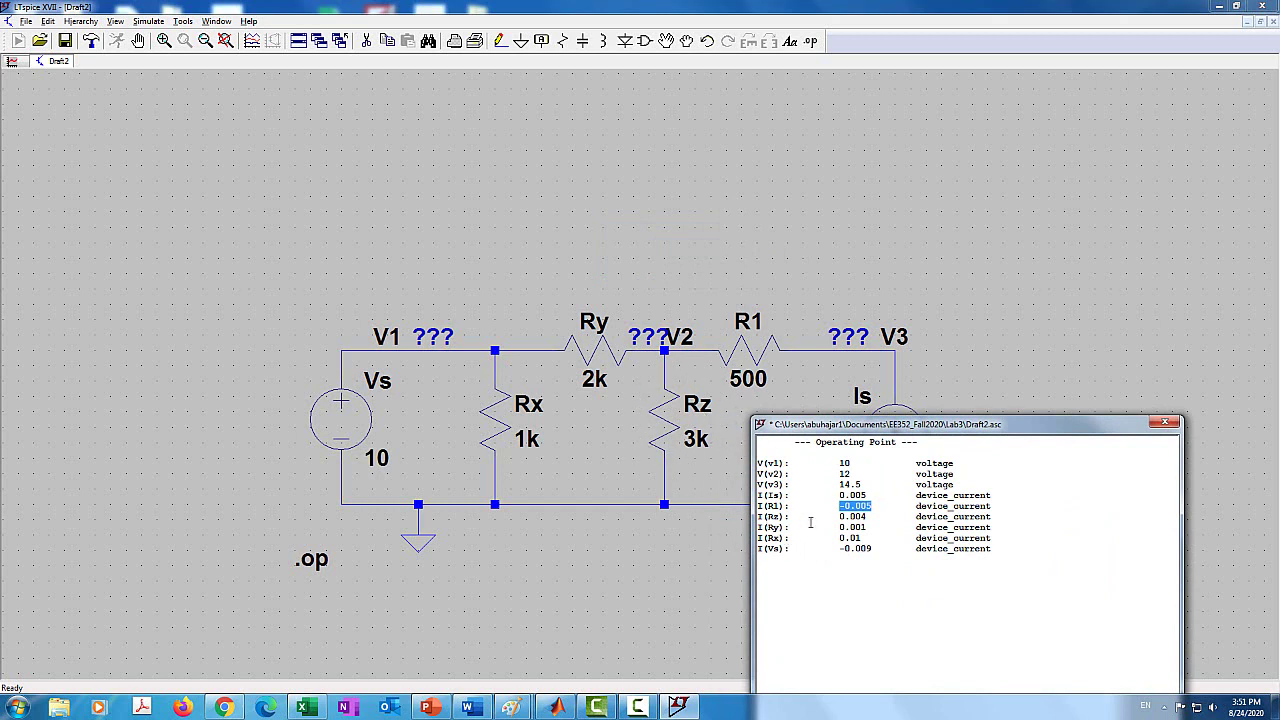
{"action": "left_click_drag", "start_coordinate": [836, 517], "coordinate": [872, 517]}
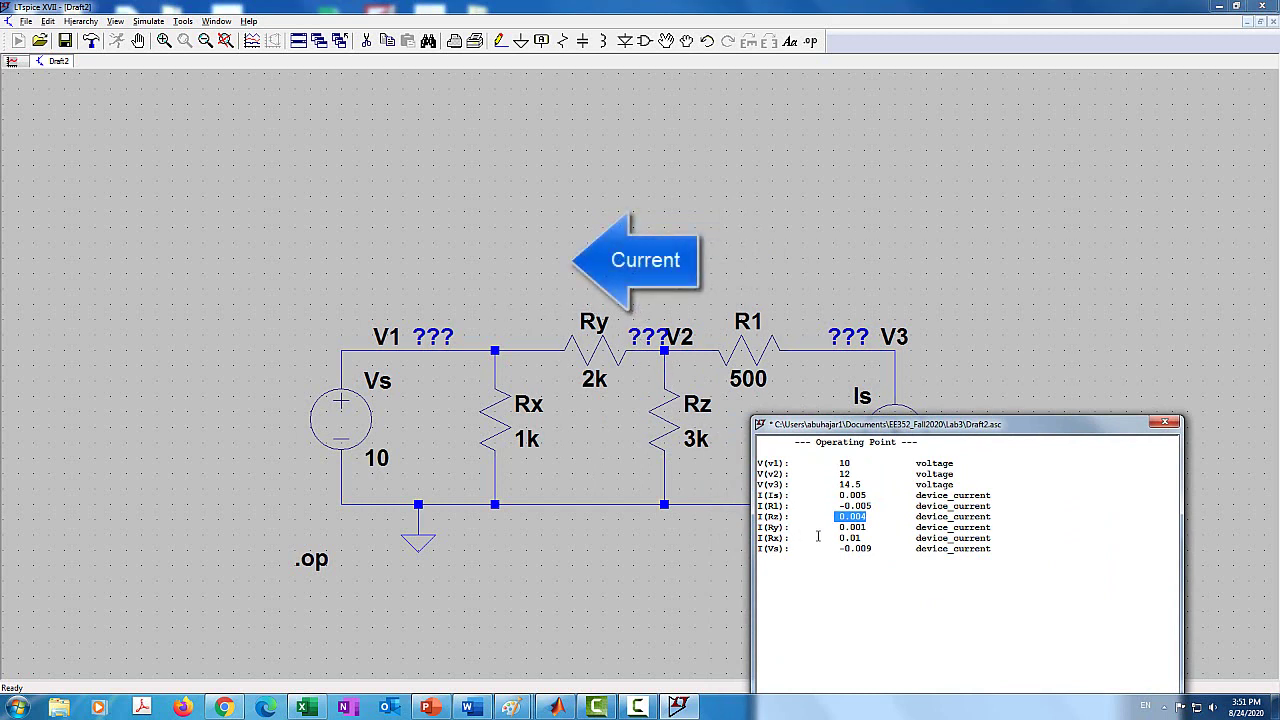
{"action": "left_click_drag", "start_coordinate": [831, 527], "coordinate": [872, 527]}
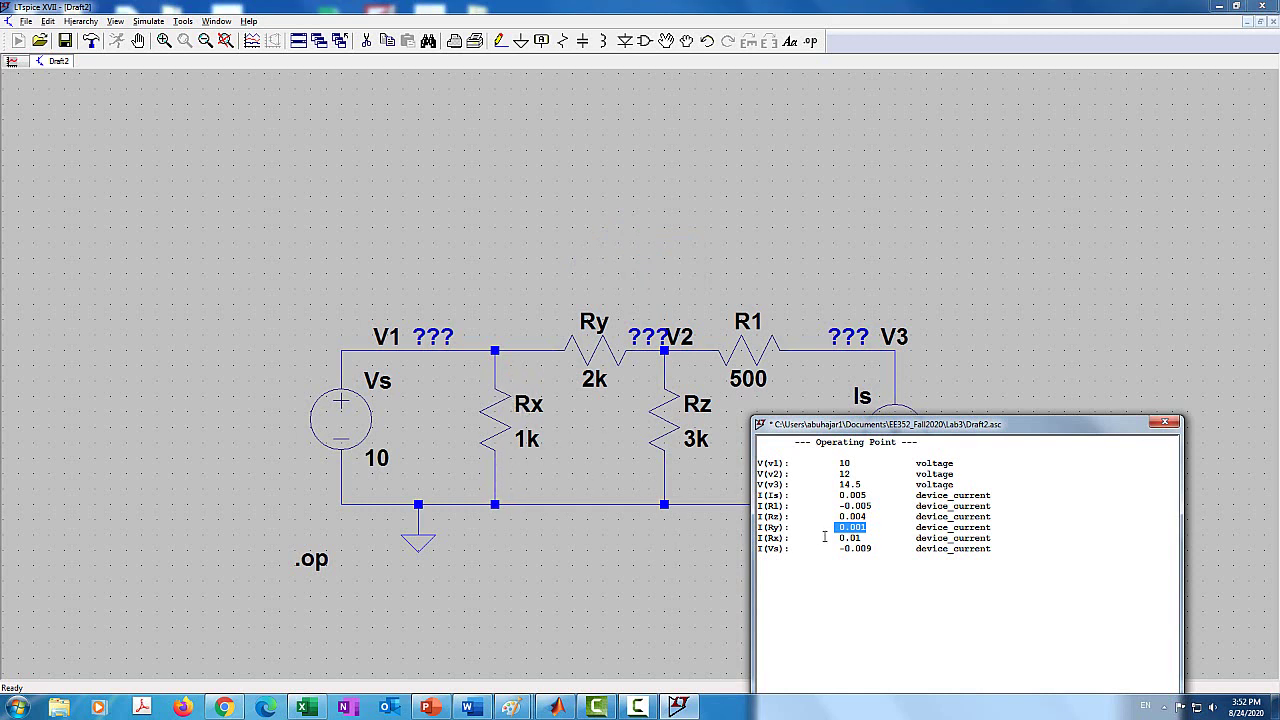
{"action": "left_click_drag", "start_coordinate": [834, 538], "coordinate": [873, 538]}
{"action": "left_click_drag", "start_coordinate": [1106, 430], "coordinate": [1158, 199]}
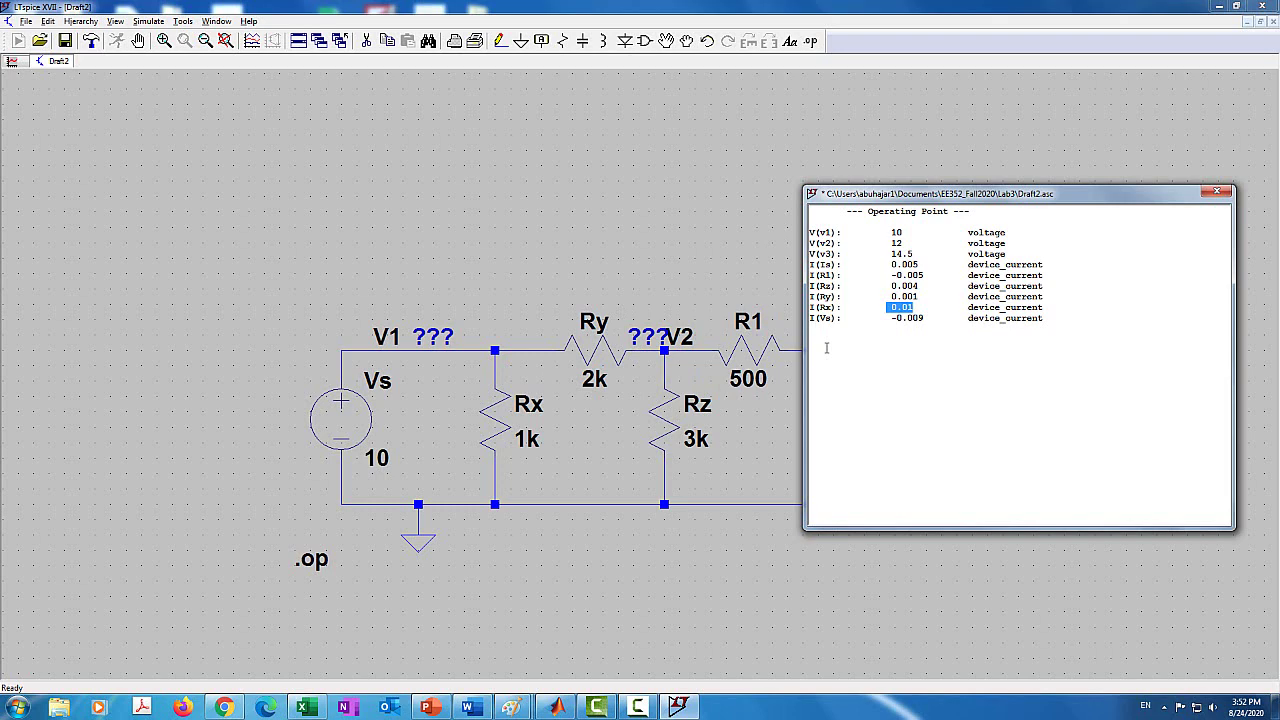
{"action": "left_click", "coordinate": [794, 402]}
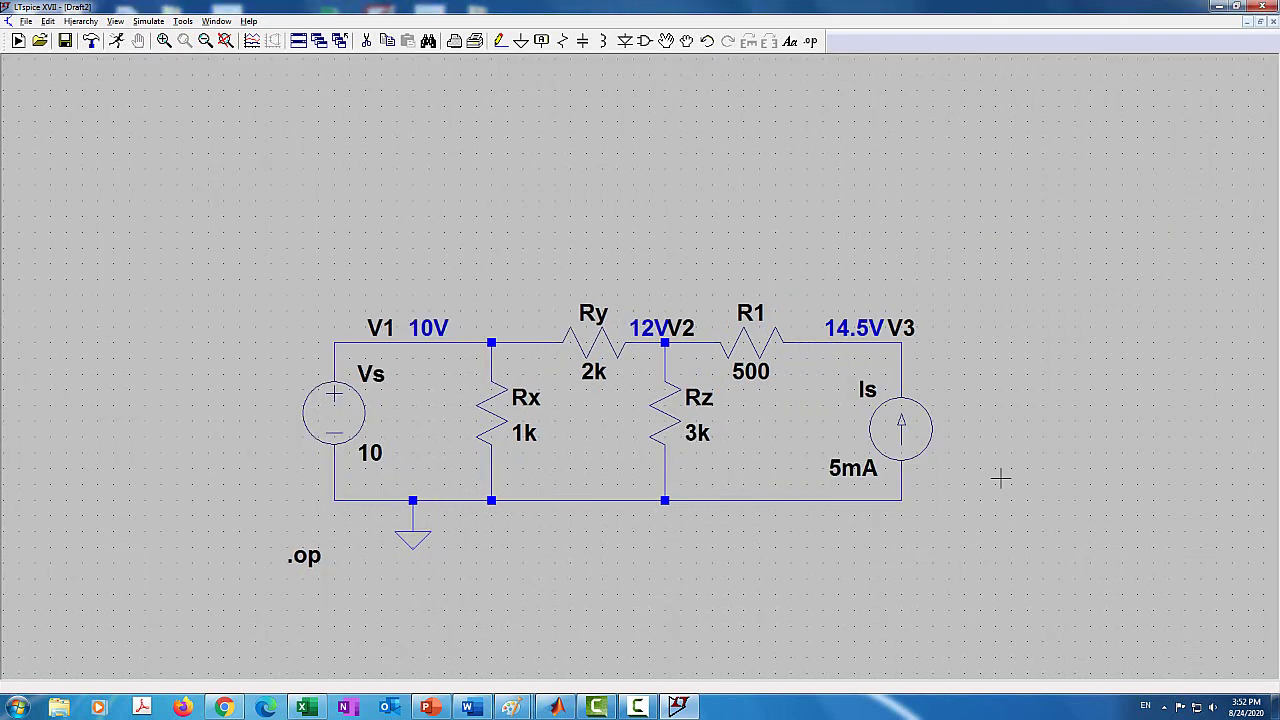